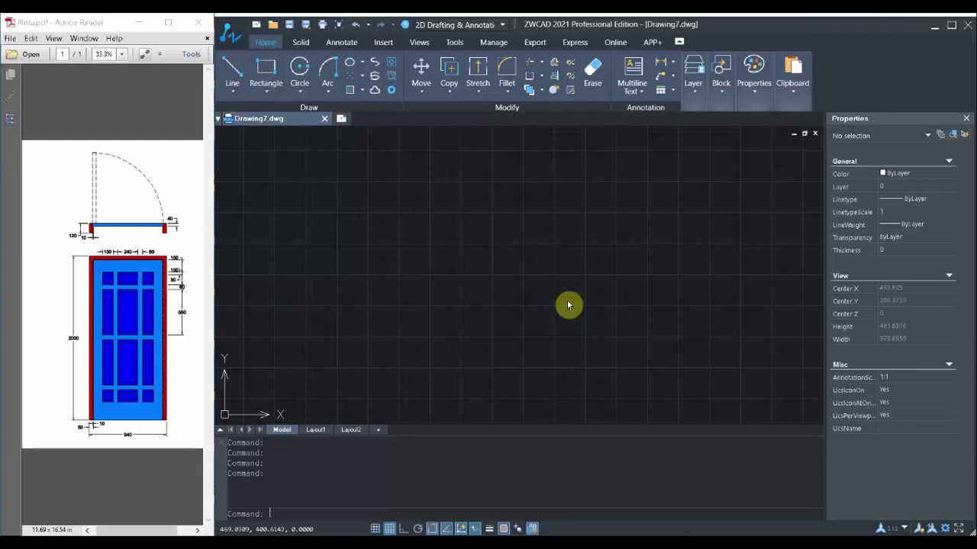
Start a polyline in the empty drawing with ortho enabled and draw its first segment 2000 straight up
key("Escape")
key("Escape")
type("pl")
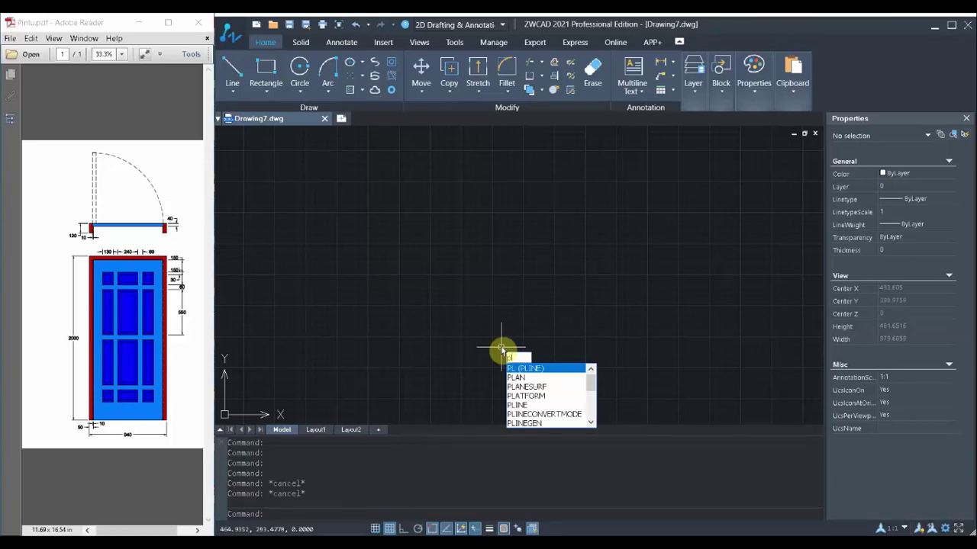
key("Return")
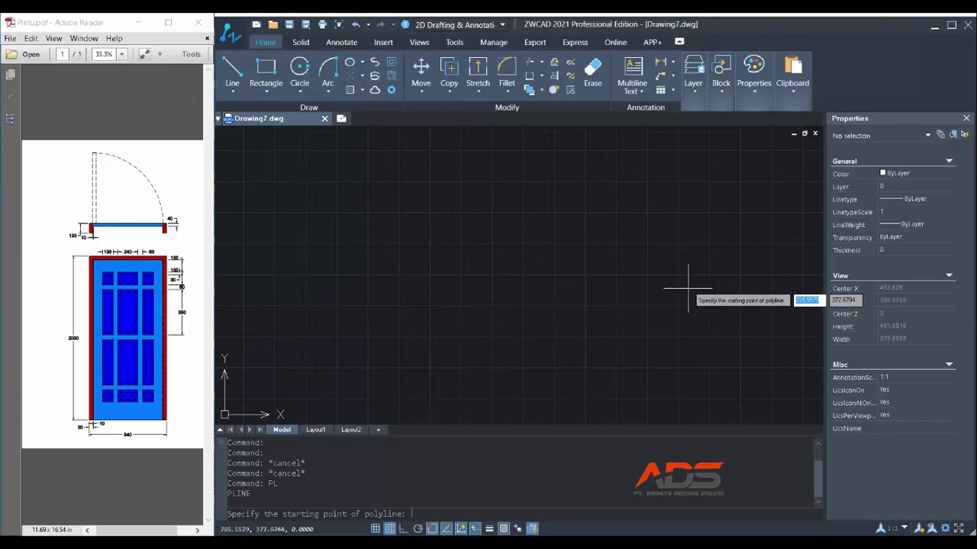
left_click(415, 390)
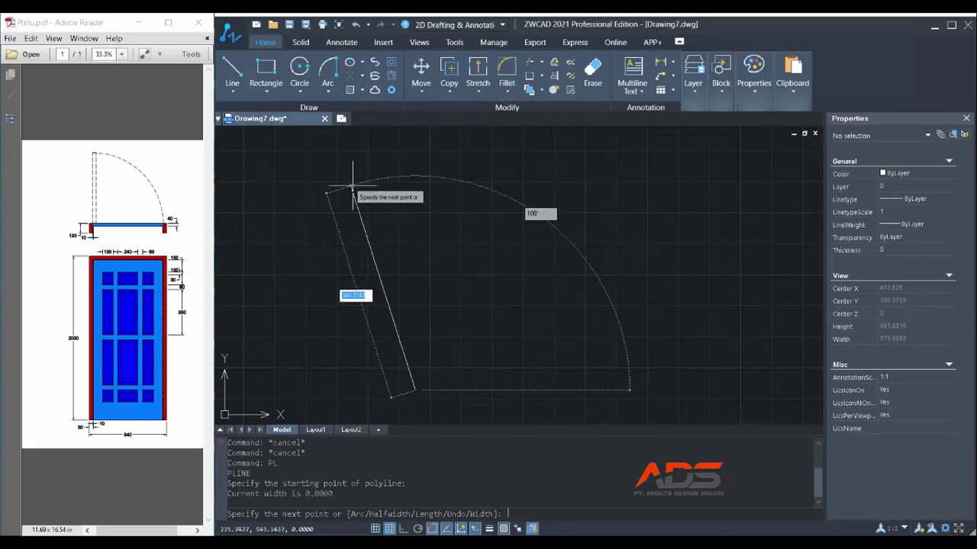
left_click(402, 529)
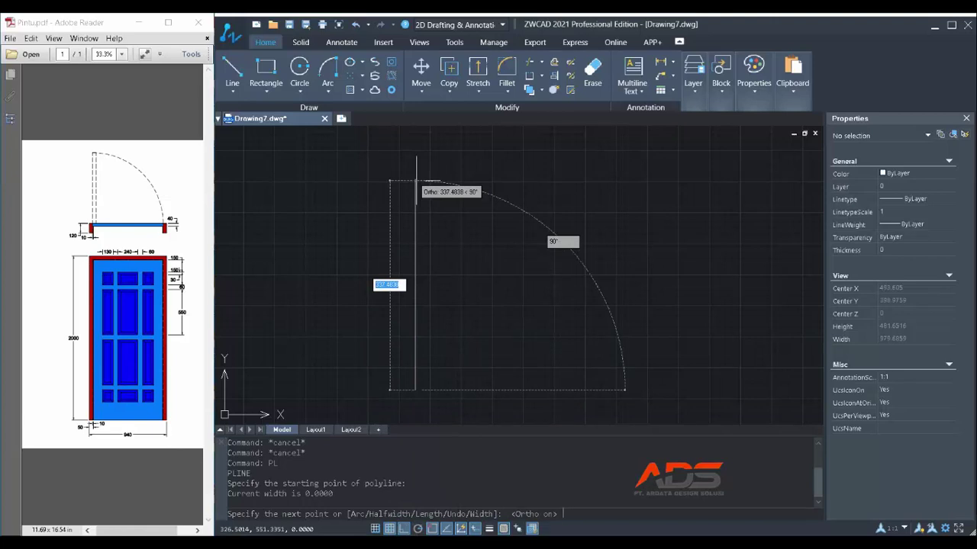
type("2000")
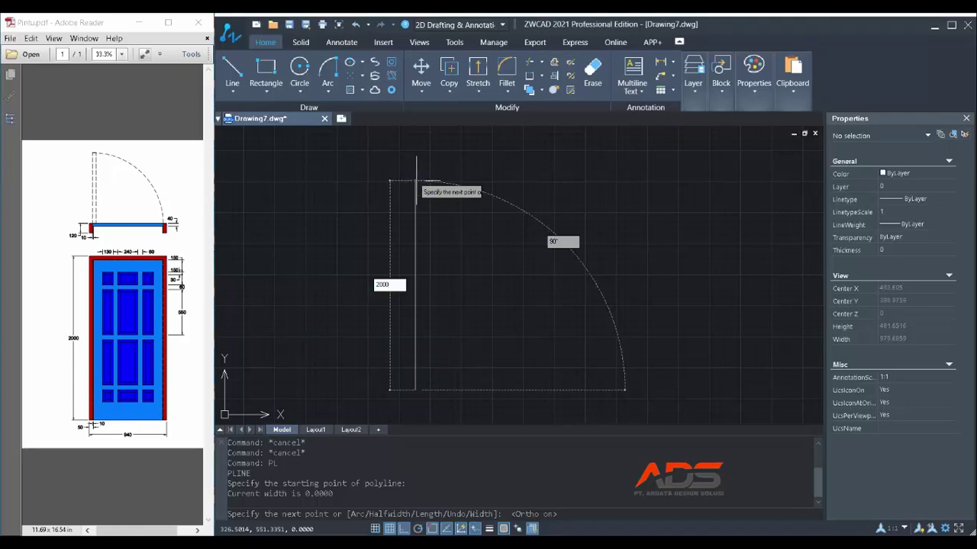
key("Return")
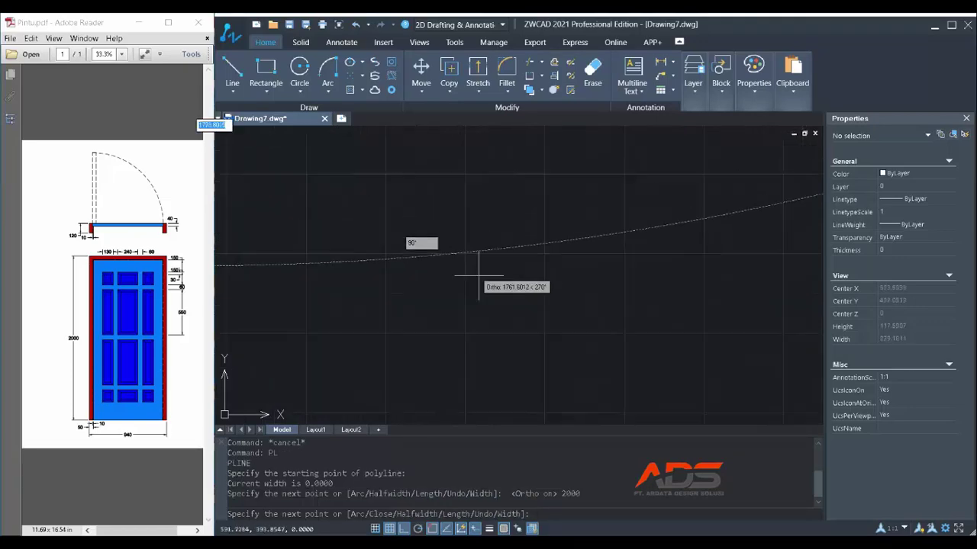
Continue the polyline with a 940 horizontal segment to the right for the door frame's head
scroll(458, 301, "down", 5)
scroll(496, 293, "up", 1)
scroll(498, 253, "down", 3)
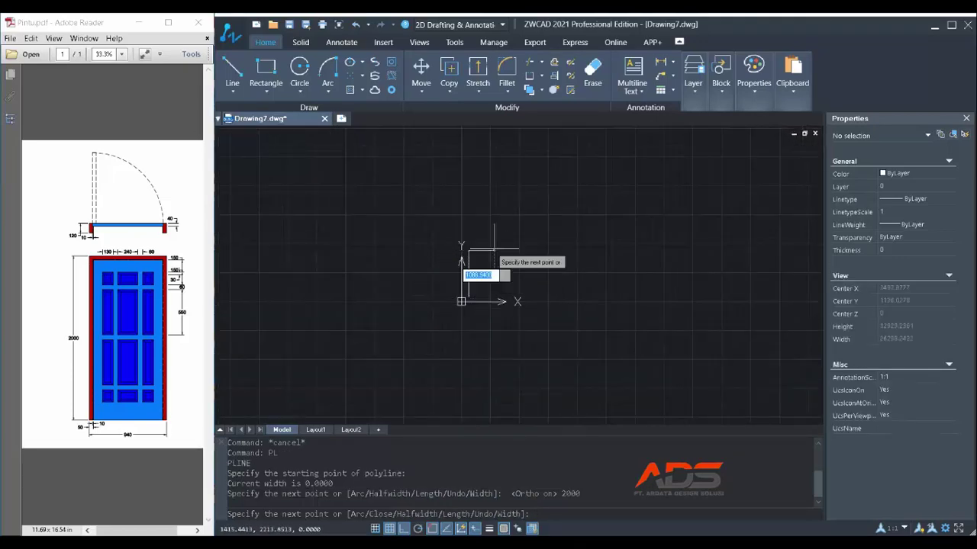
scroll(490, 247, "up", 3)
scroll(494, 248, "down", 1)
scroll(475, 286, "up", 2)
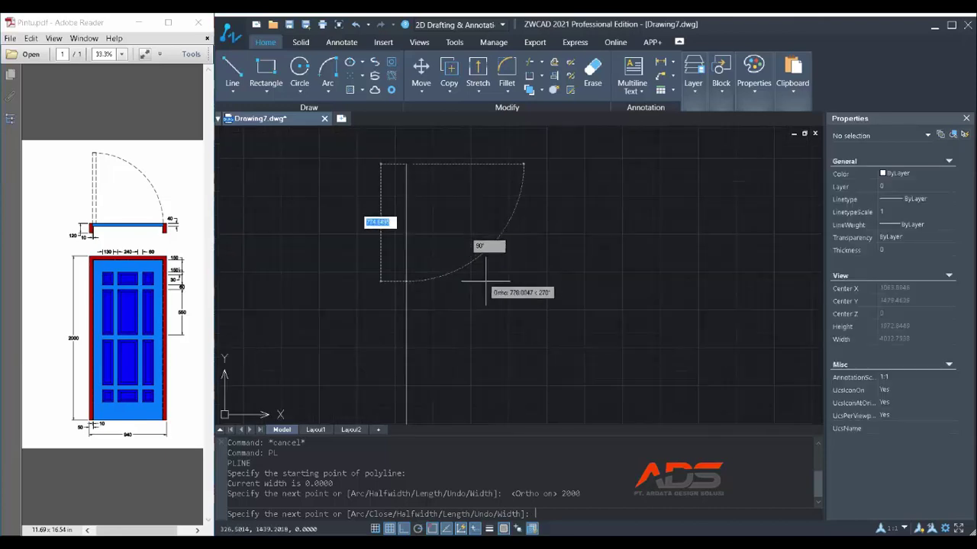
scroll(561, 203, "down", 1)
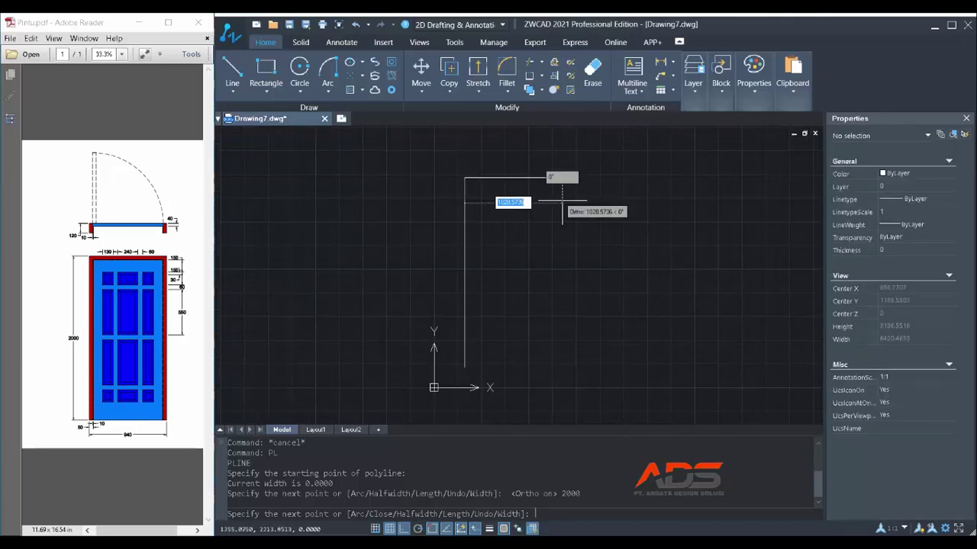
type("940")
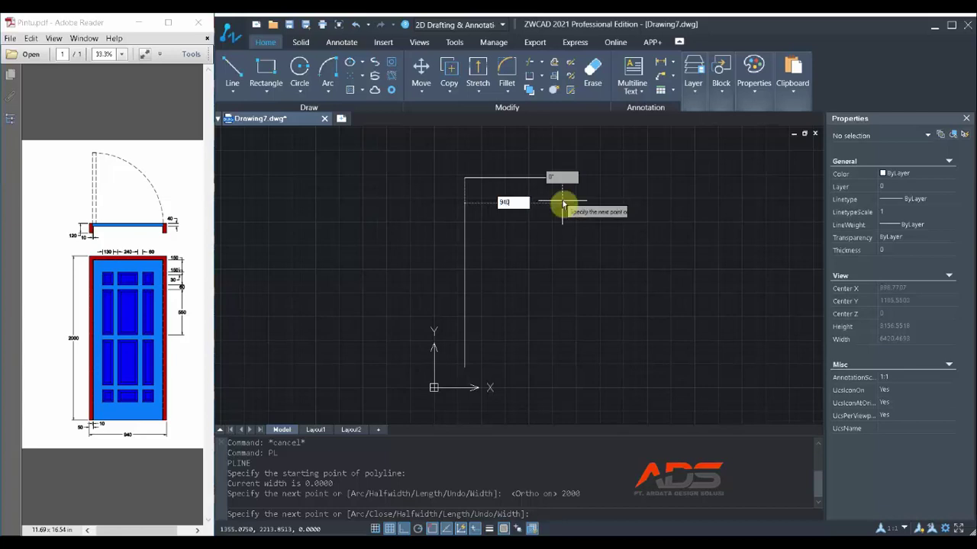
key("Return")
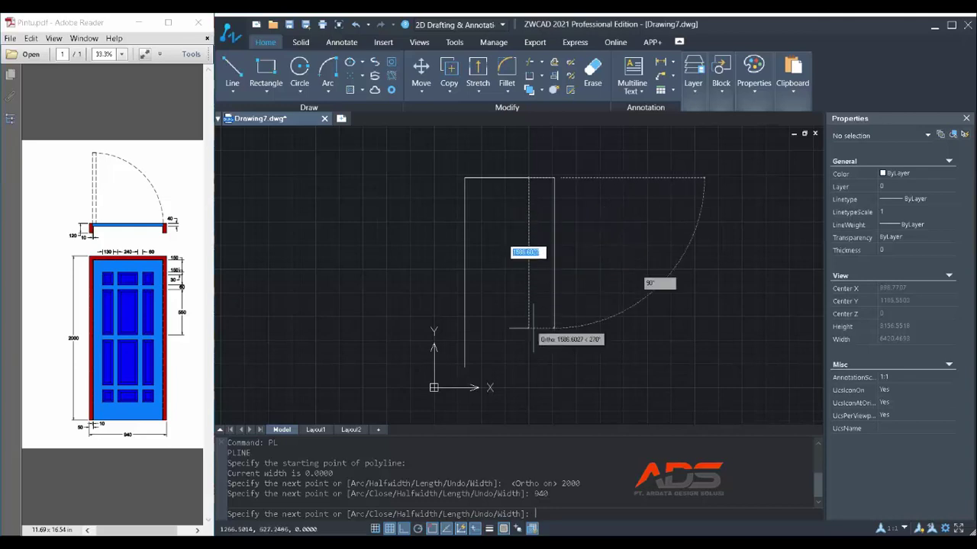
Add a 2000 segment straight down for the right side of the frame and finish the polyline
type("200")
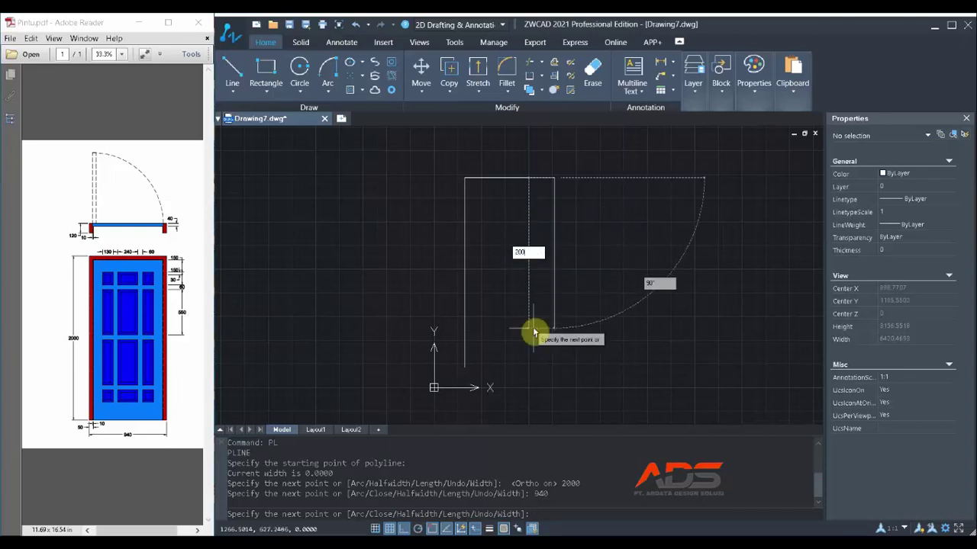
type("0")
key("Return")
key("Escape")
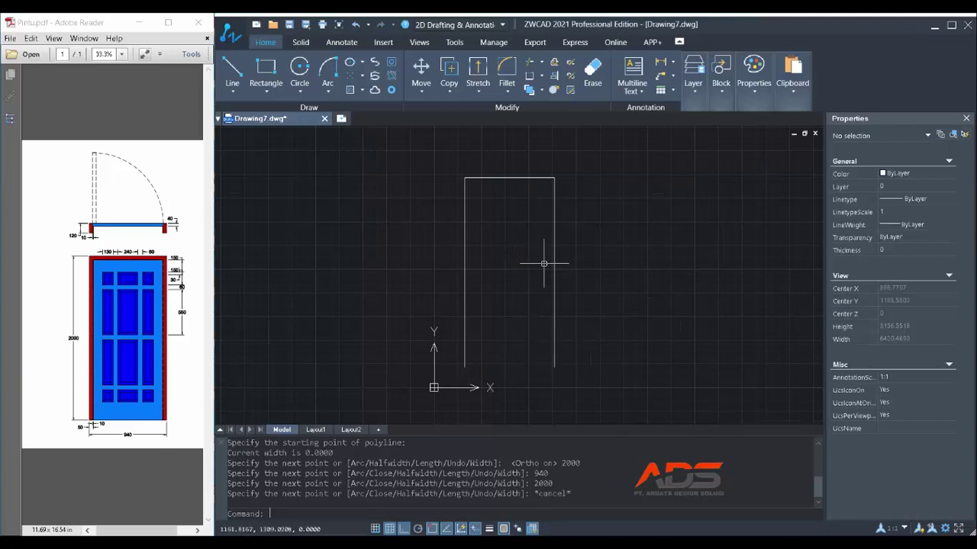
Examine the door frame outline, selecting it to check whether its three sides form a single polyline
left_click(499, 290)
left_click(442, 272)
key("Escape")
scroll(443, 273, "down", 2)
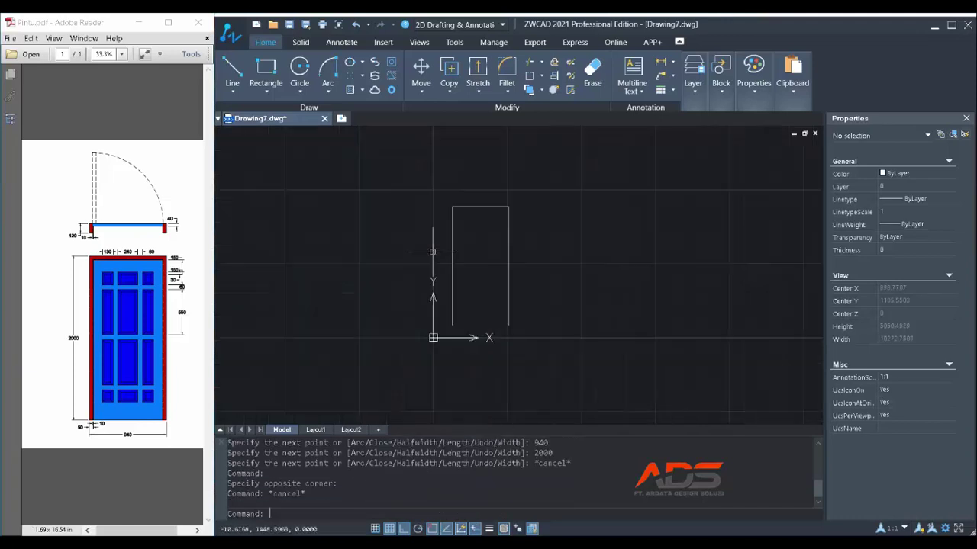
key("Escape")
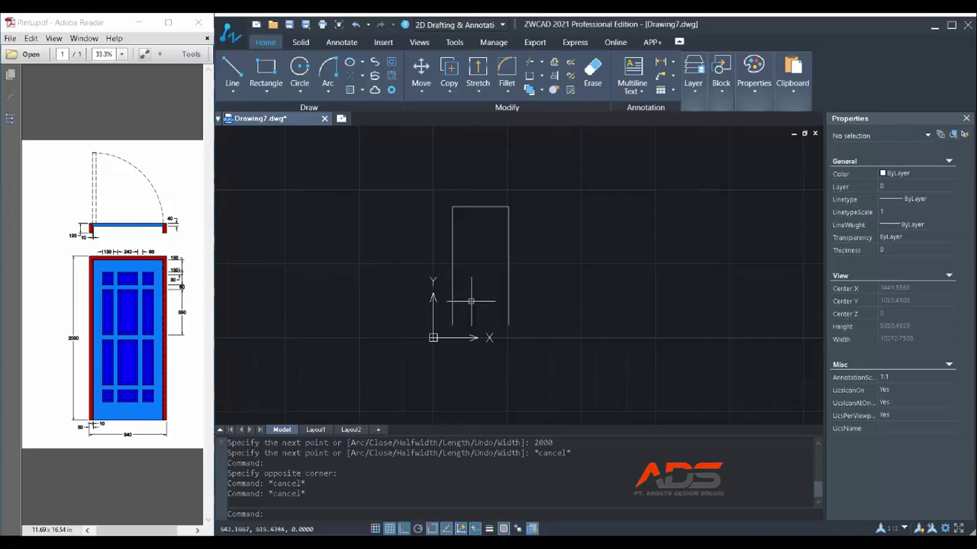
scroll(455, 251, "up", 2)
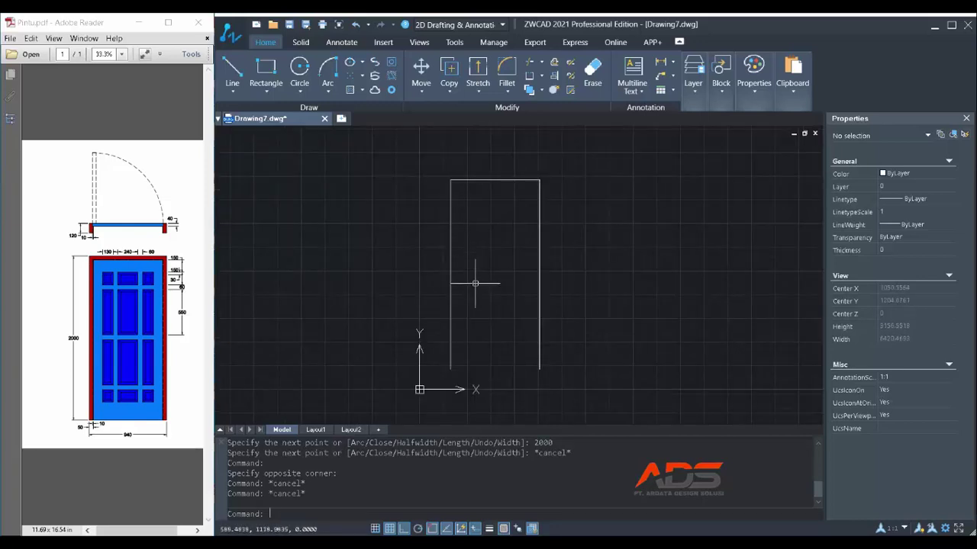
left_click(475, 283)
left_click(442, 269)
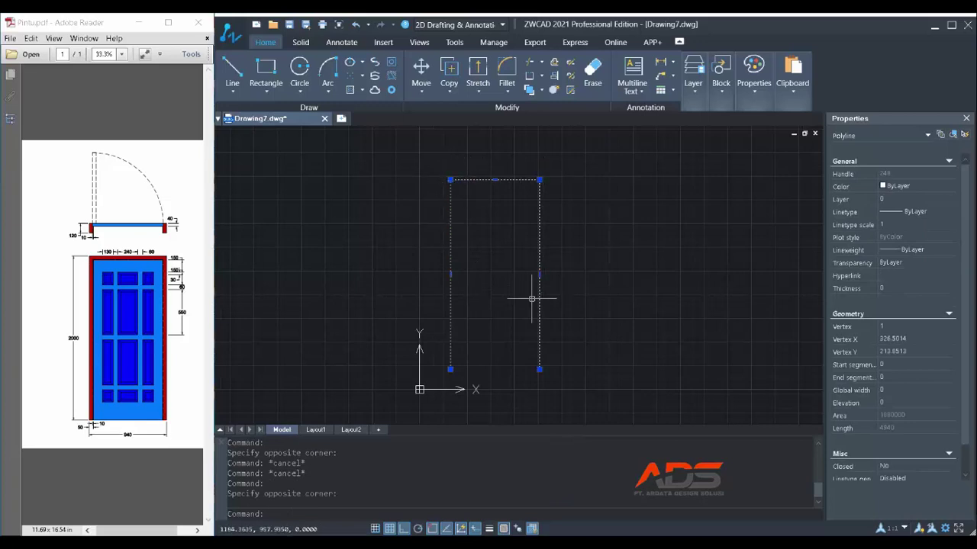
key("Escape")
key("Escape")
scroll(454, 290, "up", 2)
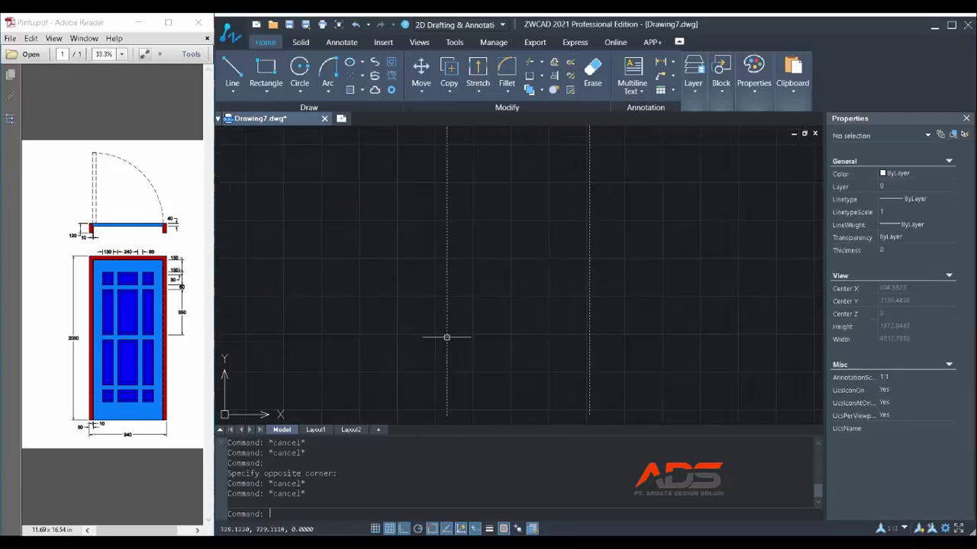
scroll(427, 347, "down", 2)
scroll(488, 364, "down", 2)
scroll(500, 382, "up", 2)
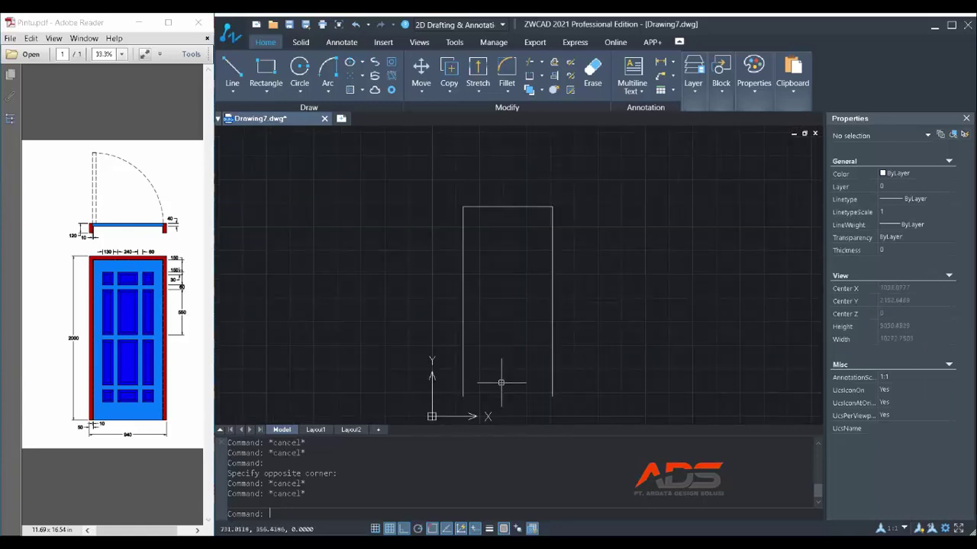
scroll(501, 382, "up", 2)
scroll(492, 393, "down", 2)
key("Escape")
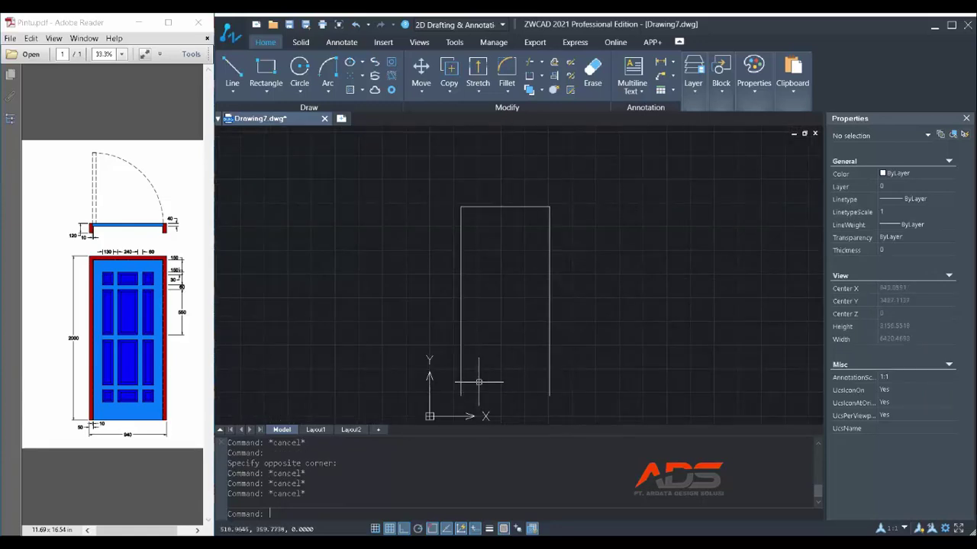
Offset the door frame outline 50 inward to form the frame's inner edge
type("offset")
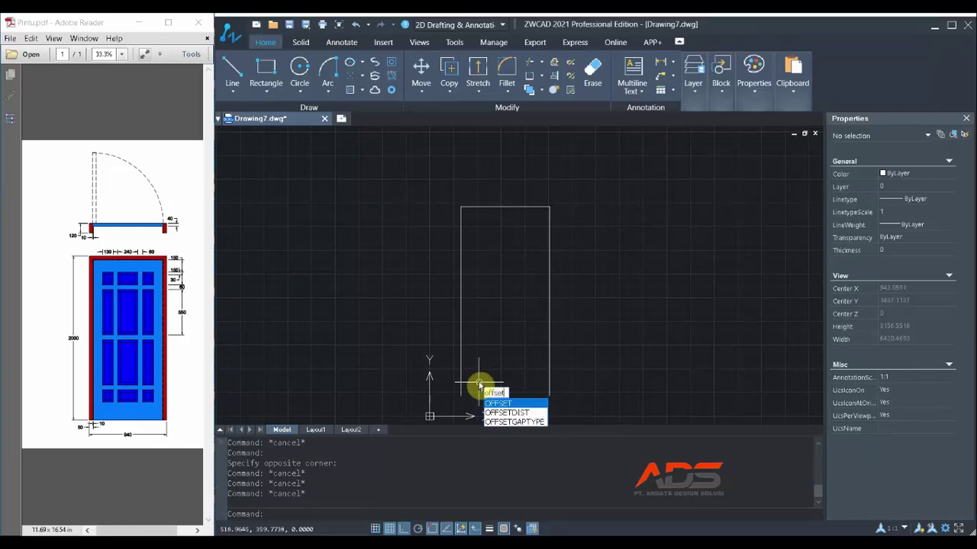
key("Return")
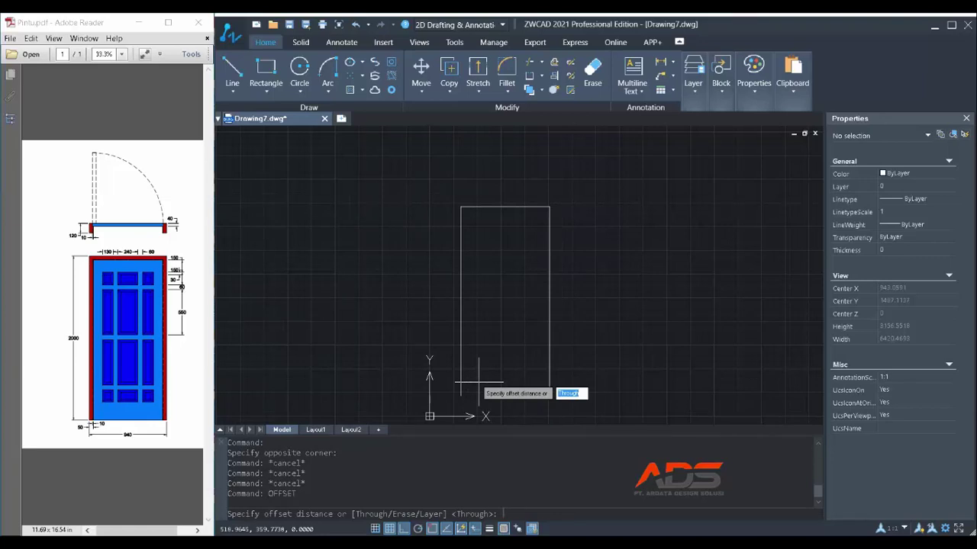
type("50")
key("Return")
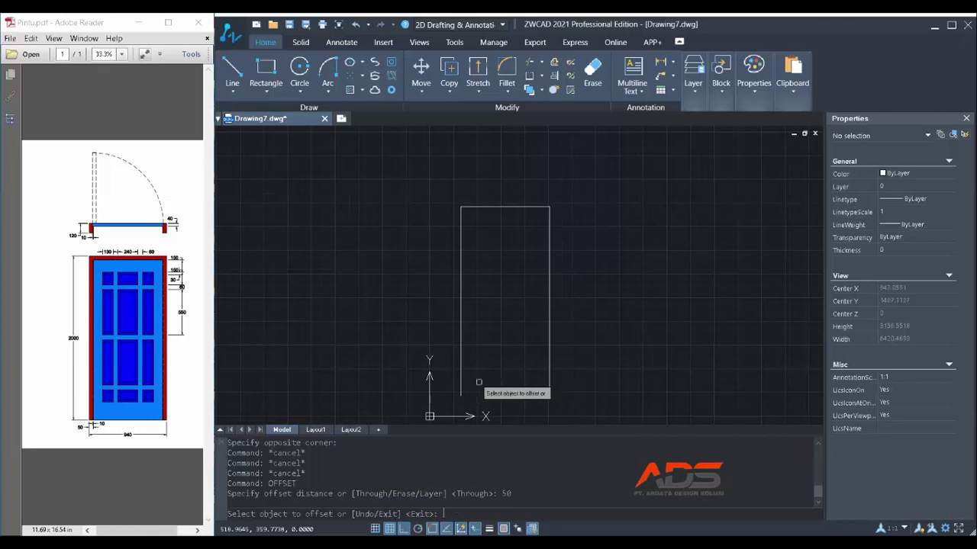
scroll(500, 385, "down", 1)
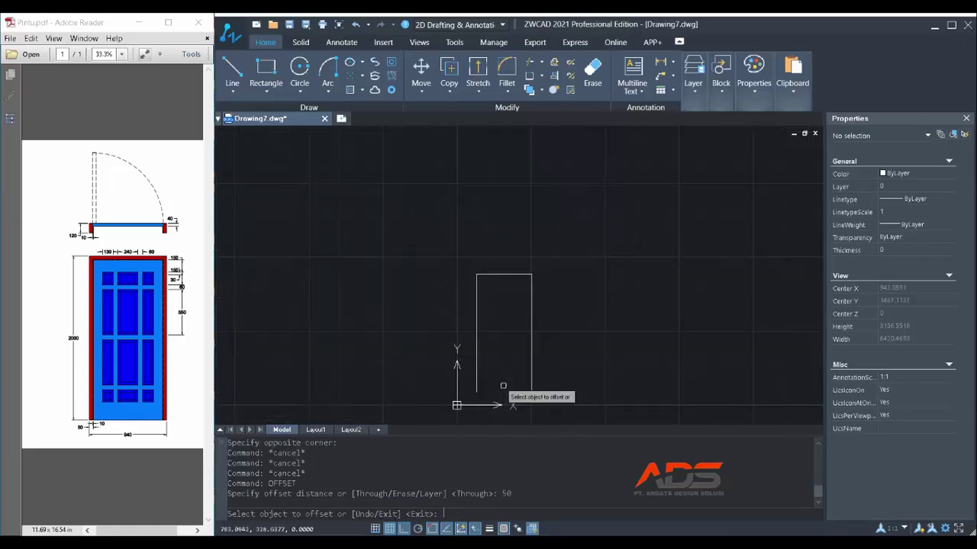
scroll(517, 388, "up", 3)
left_click(356, 378)
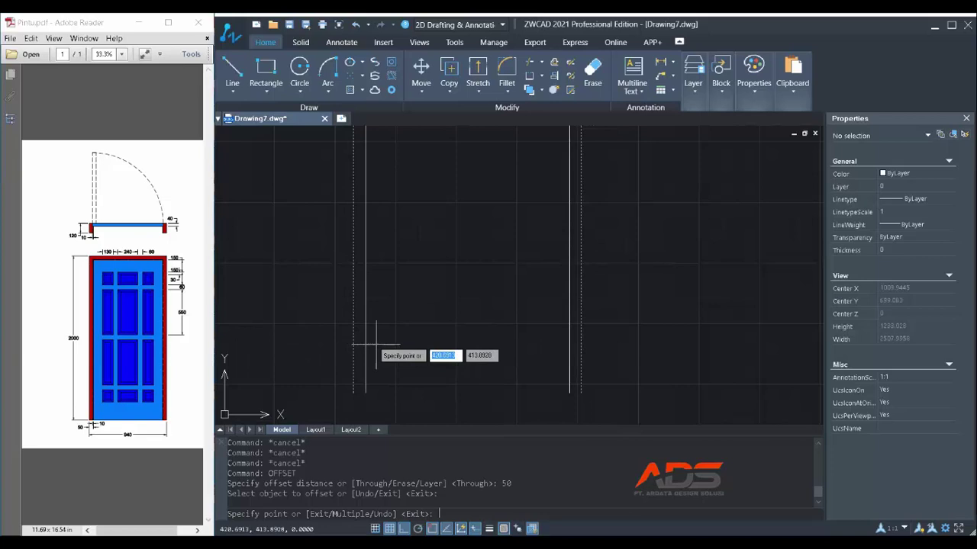
left_click(404, 353)
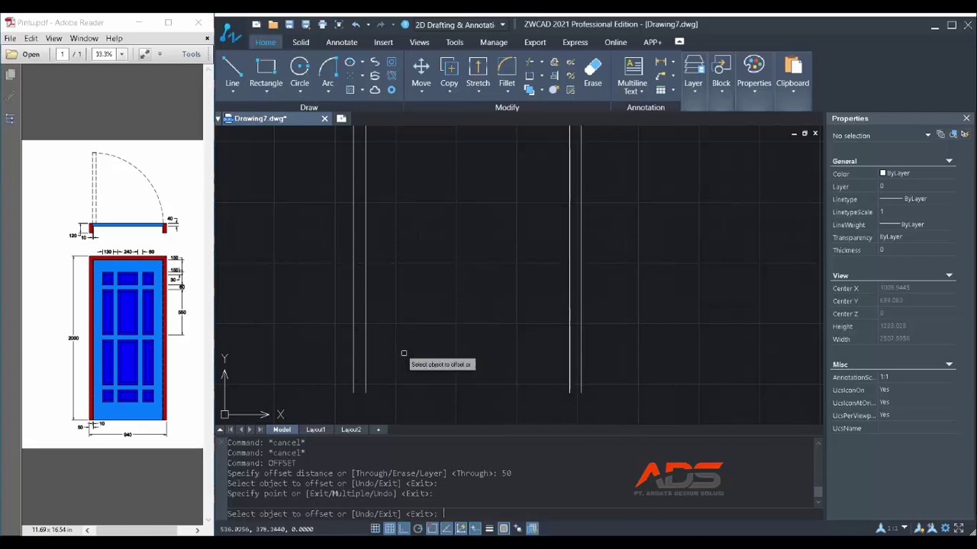
scroll(330, 404, "up", 2)
key("Escape")
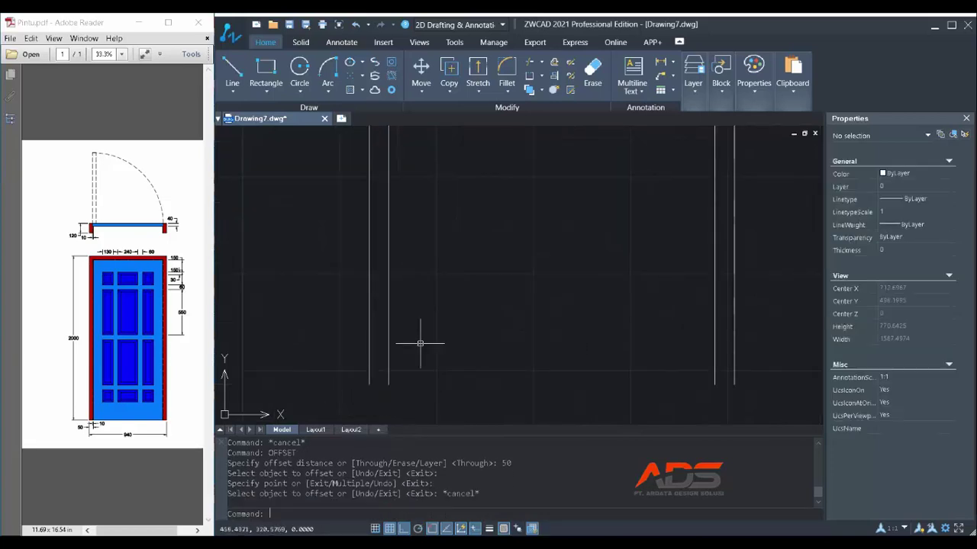
Close the bottom of the left frame leg with a line between the ends of the outer and inner outlines
scroll(515, 389, "down", 3)
scroll(517, 382, "up", 2)
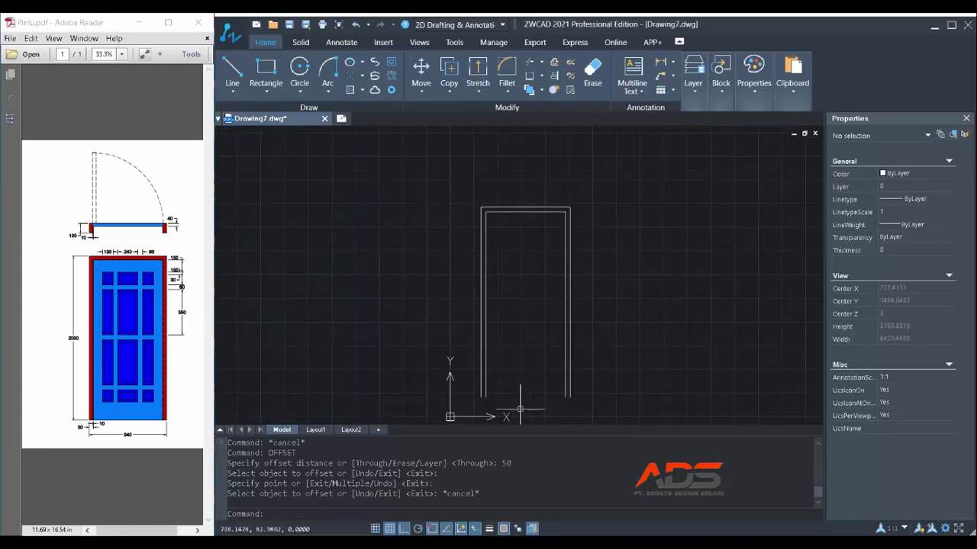
scroll(520, 408, "up", 2)
scroll(518, 404, "up", 1)
key("Escape")
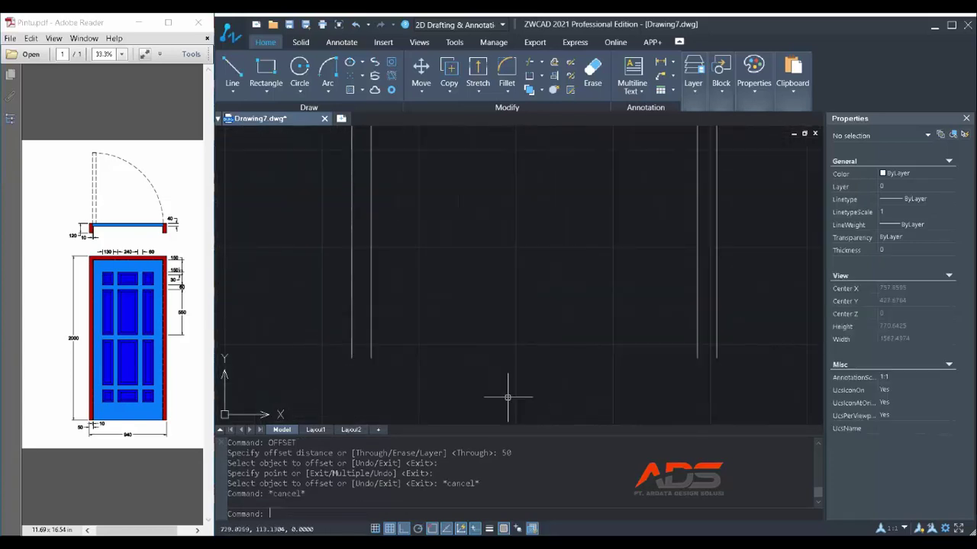
type("l")
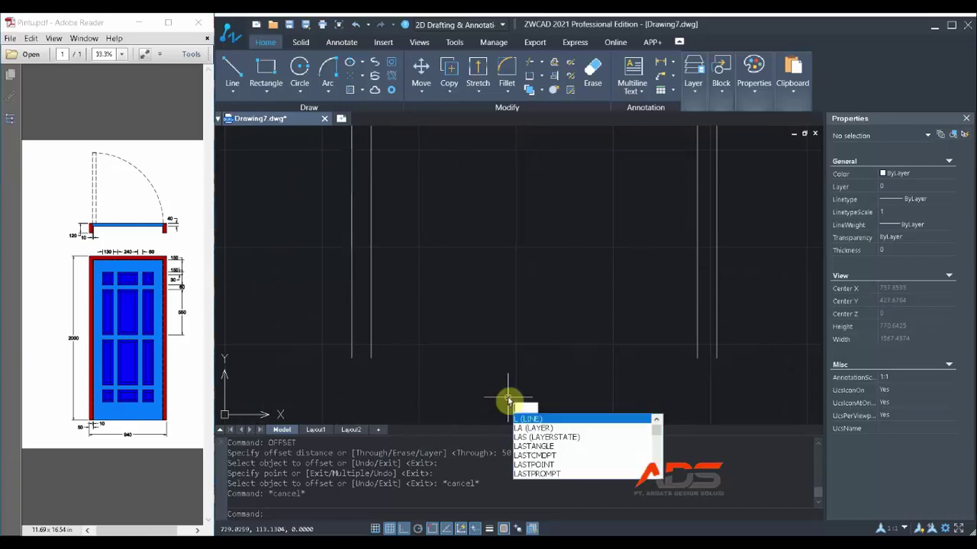
key("Escape")
type("li")
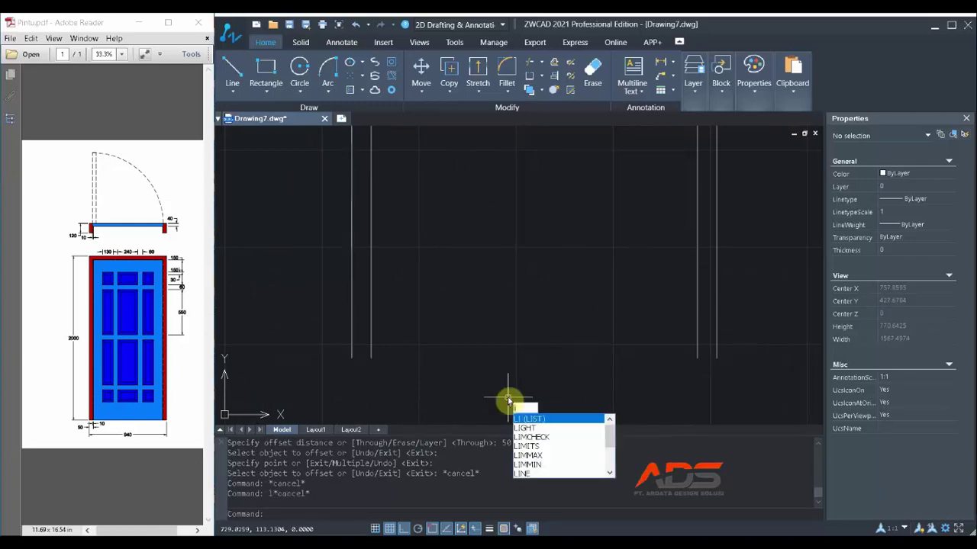
type("ne")
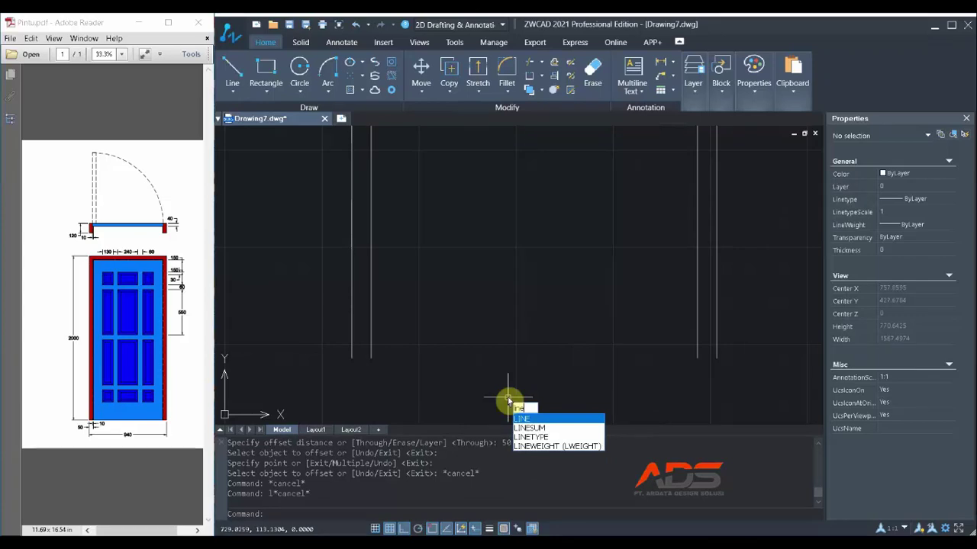
key("Return")
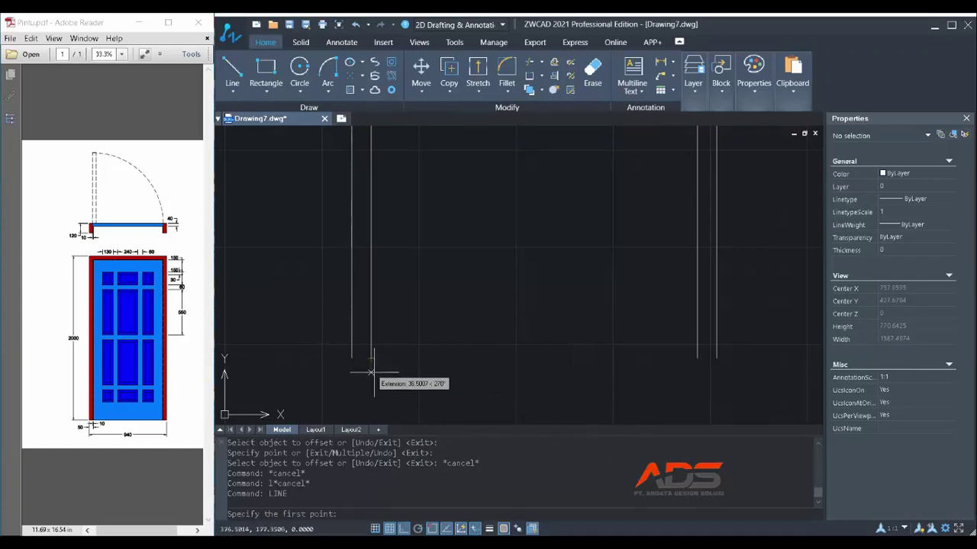
left_click(353, 349)
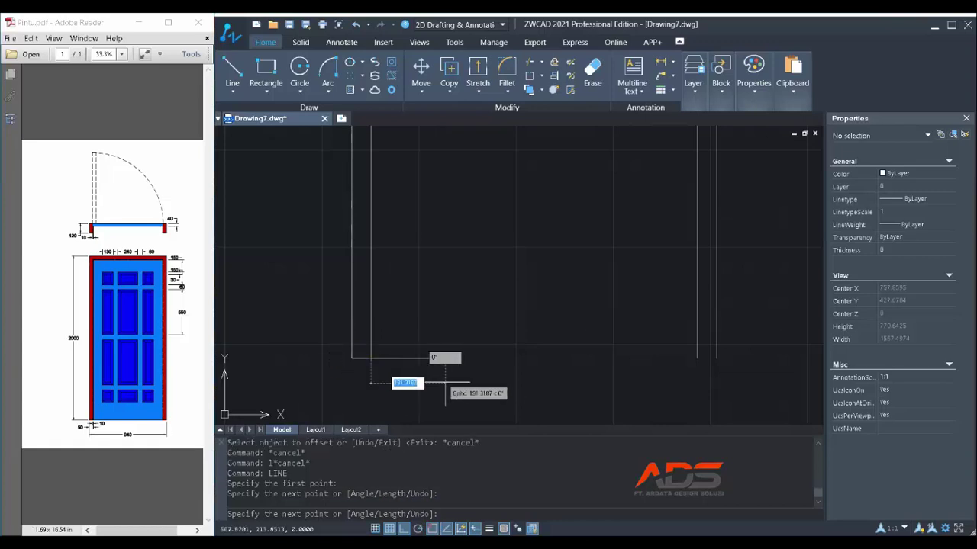
key("Escape")
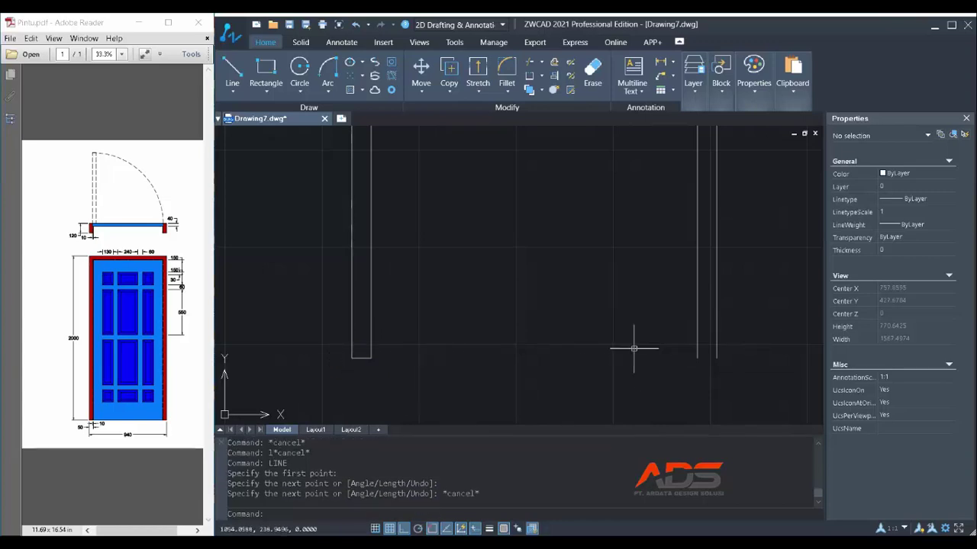
Close the bottom of the right frame leg with a line between the ends of the outer and inner outlines
key("Return")
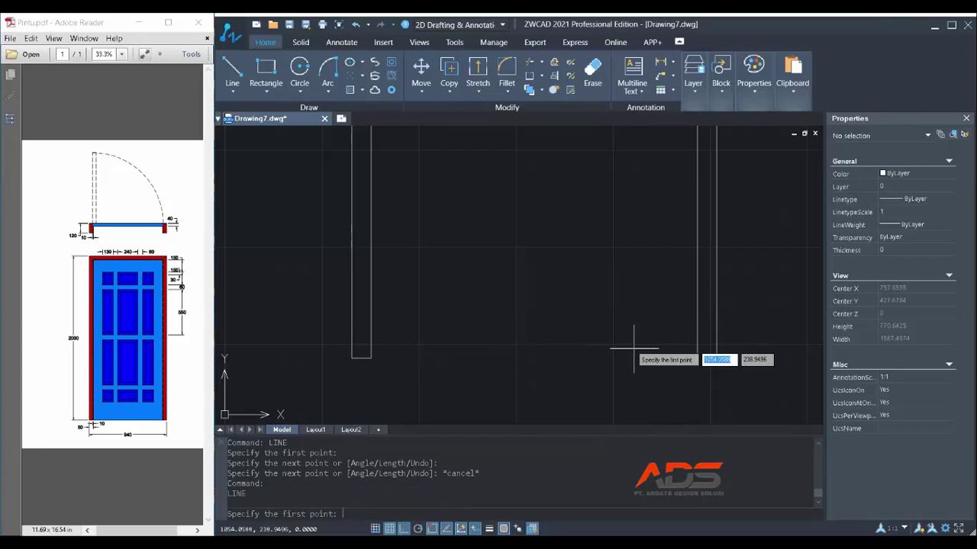
key("Escape")
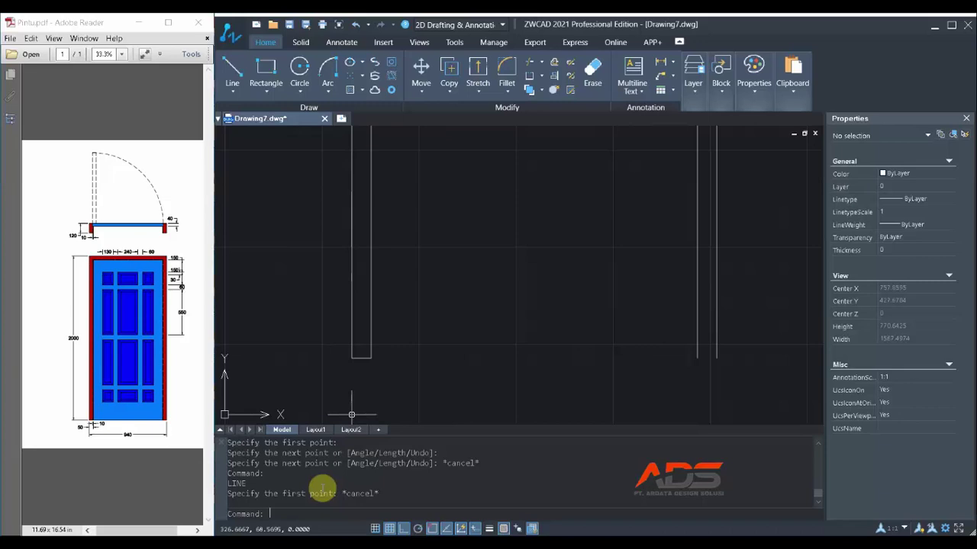
key("Return")
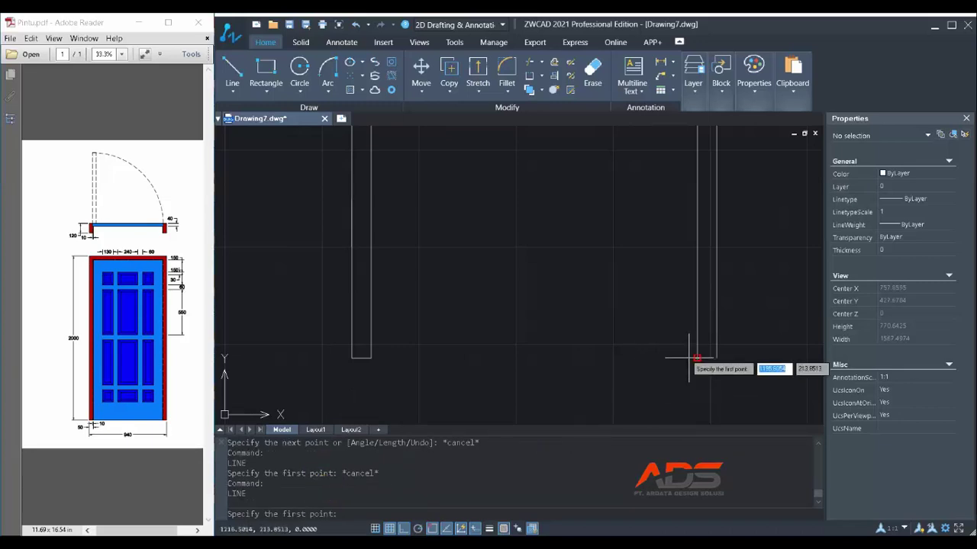
left_click(715, 358)
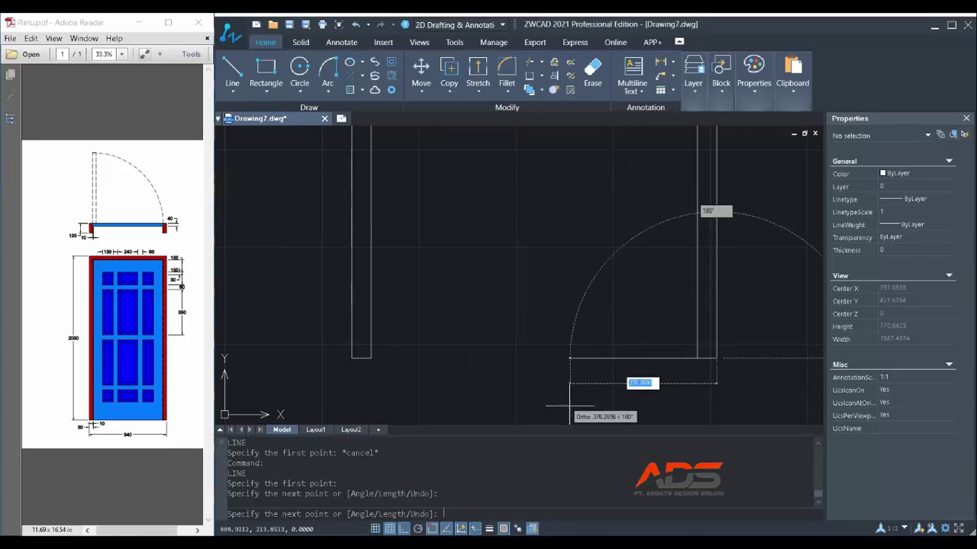
key("Escape")
scroll(501, 399, "down", 6)
scroll(461, 398, "up", 3)
scroll(458, 399, "down", 3)
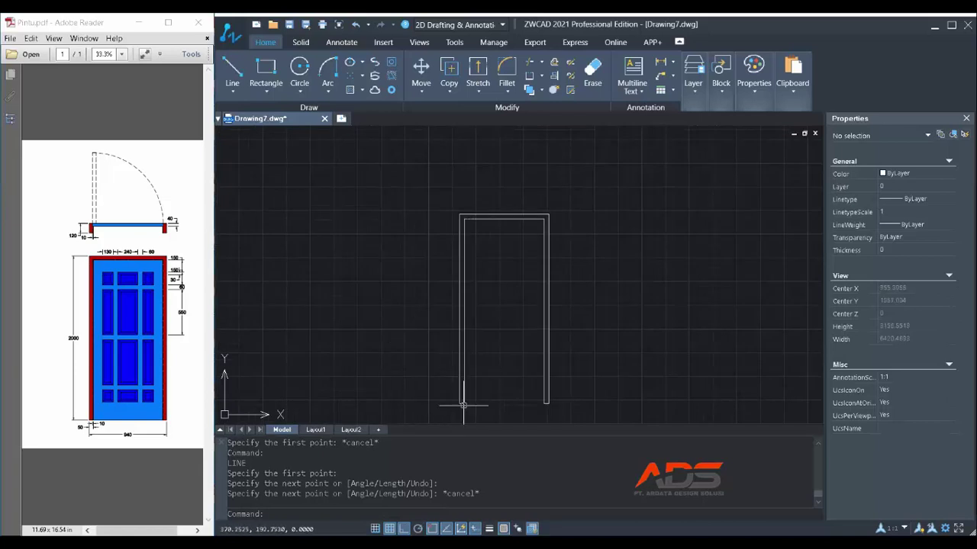
Draw a horizontal line between the inner bottom corners of the two frame legs to close the door opening
scroll(469, 403, "up", 6)
type("lin")
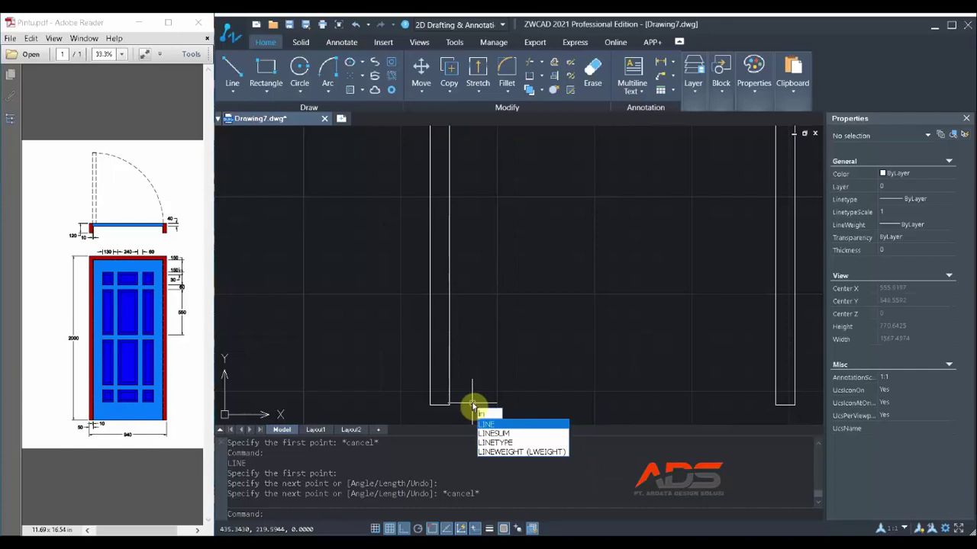
key("Return")
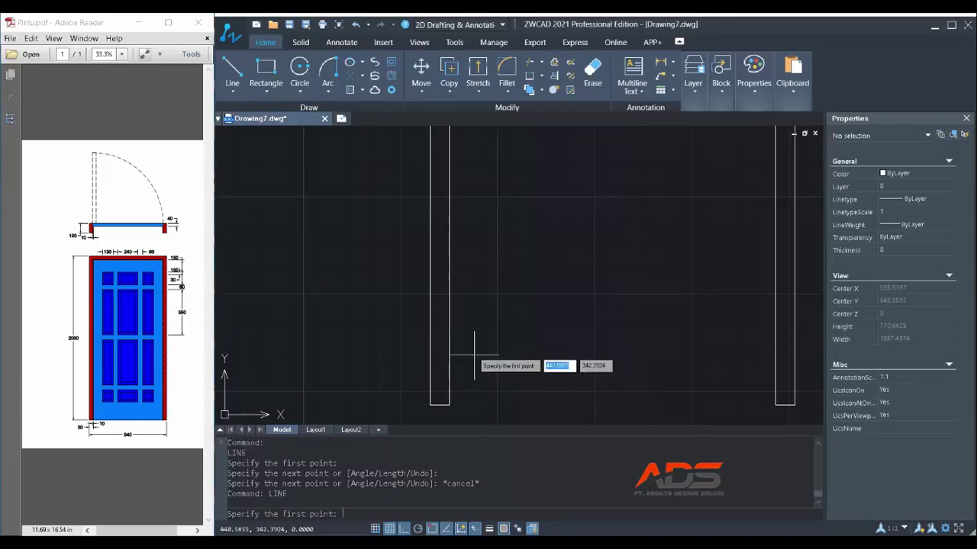
left_click(449, 405)
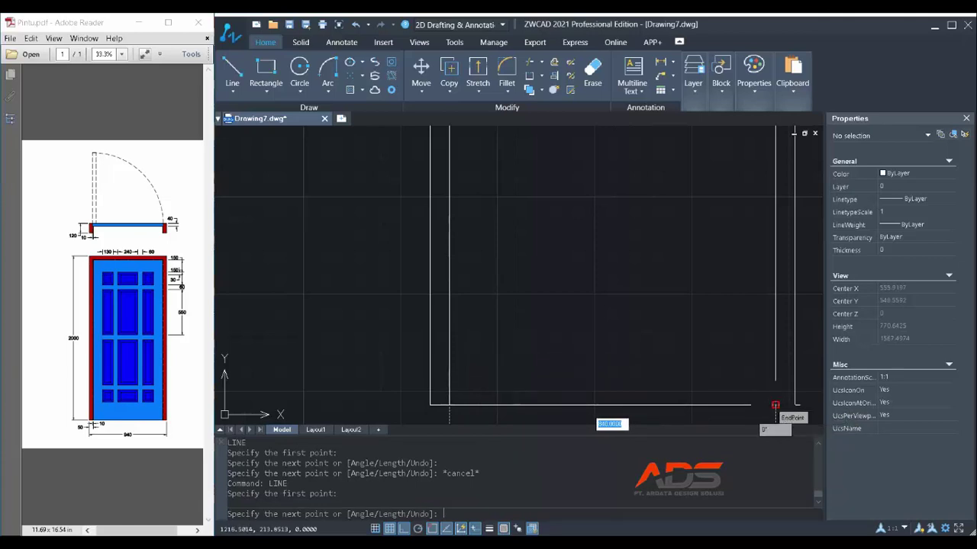
scroll(775, 405, "down", 3)
key("Escape")
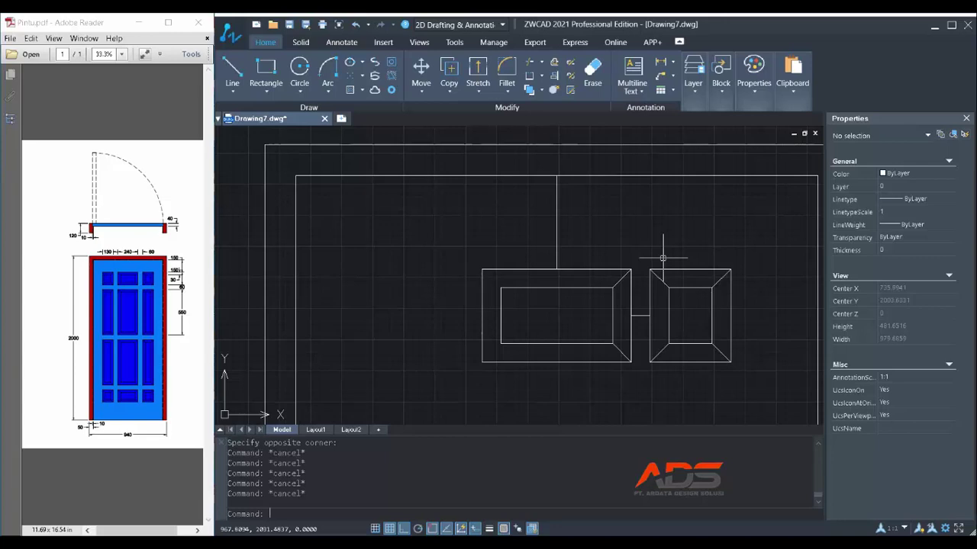
Mirror the right-hand small panel and the centre panel's two right corner diagonals about the centre panel's vertical midline, keeping the source objects
type("mi")
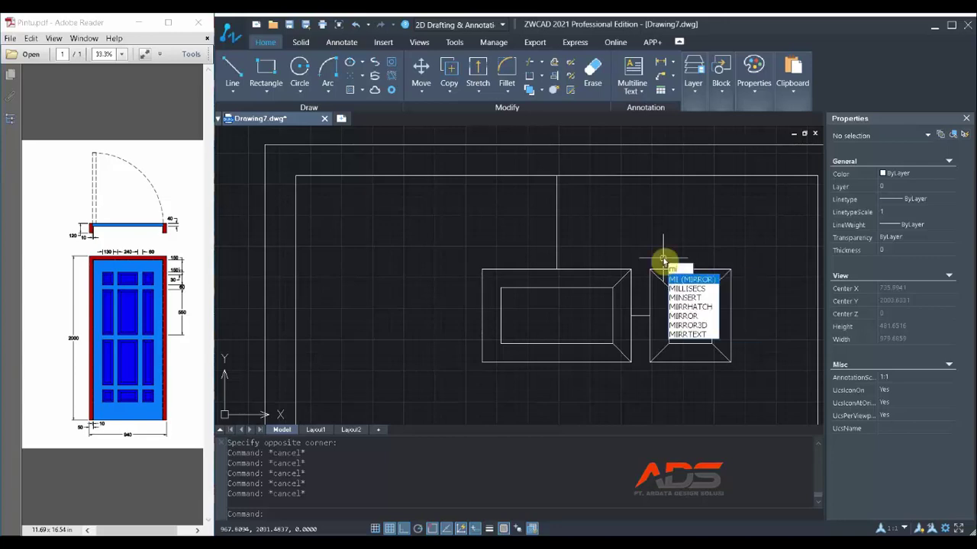
key("Return")
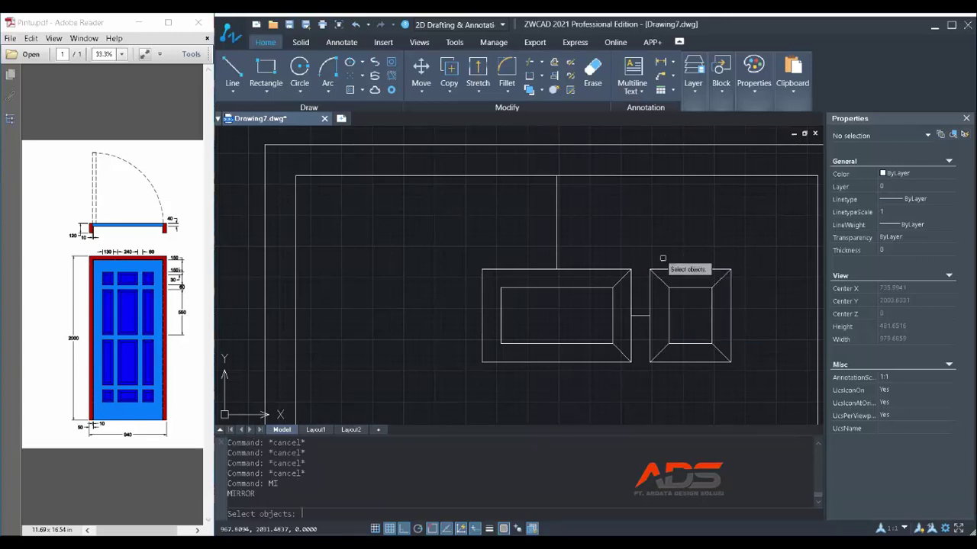
left_click(601, 235)
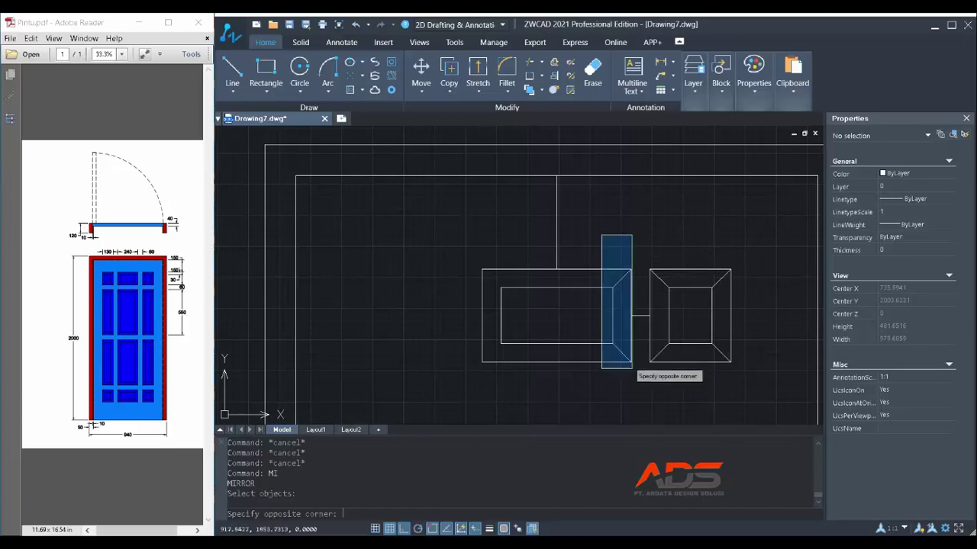
left_click(636, 396)
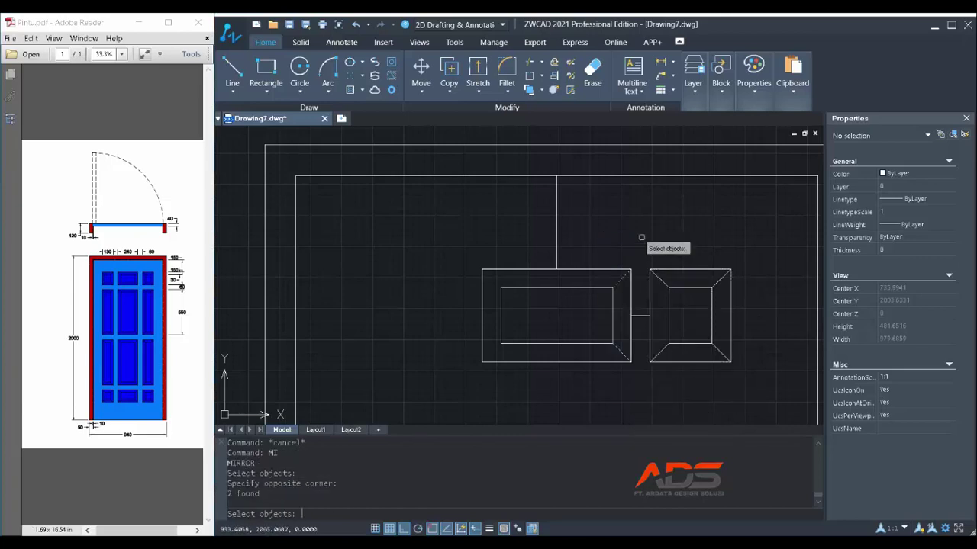
left_click(769, 386)
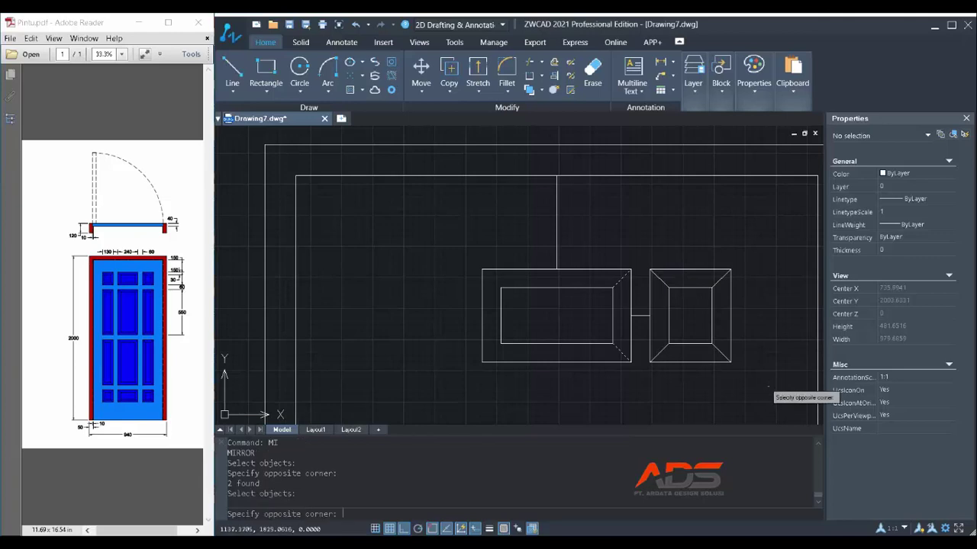
left_click(650, 227)
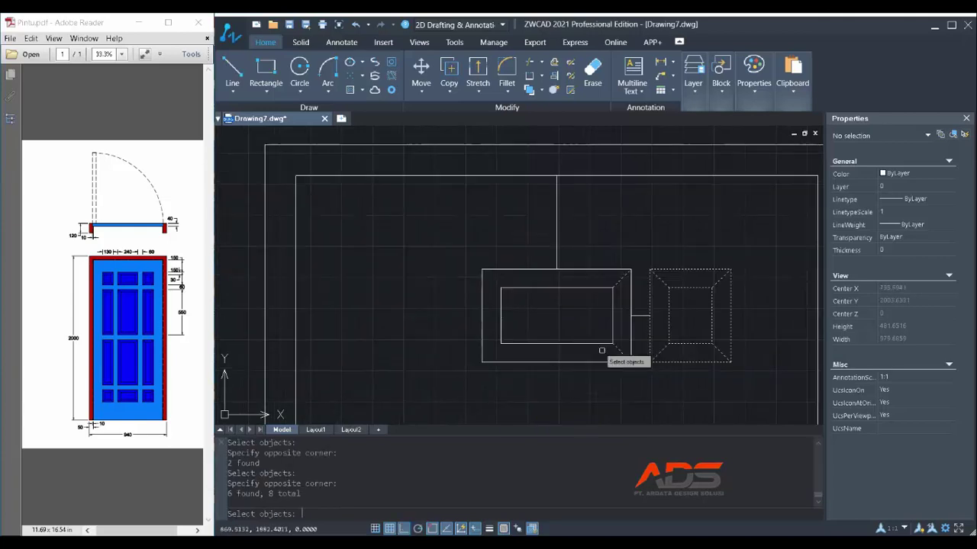
key("Return")
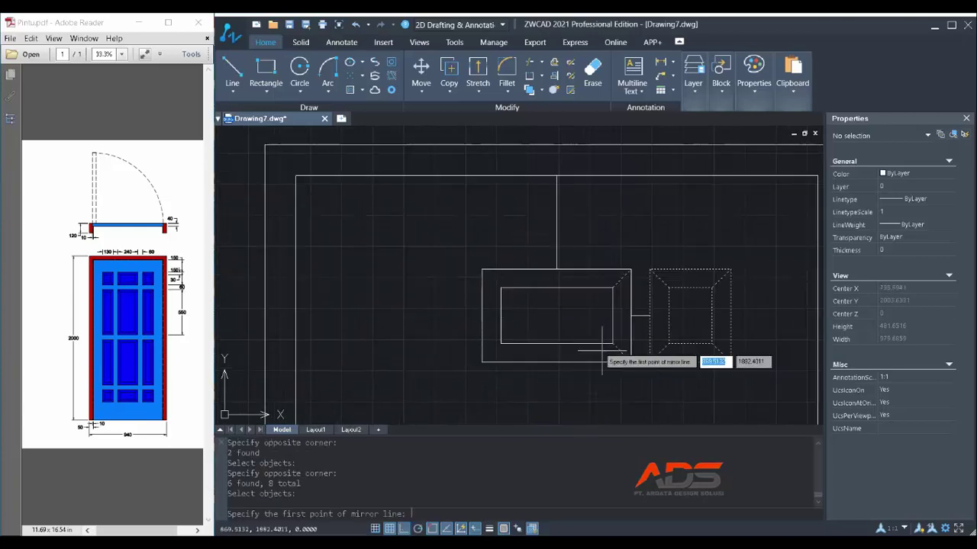
left_click(556, 362)
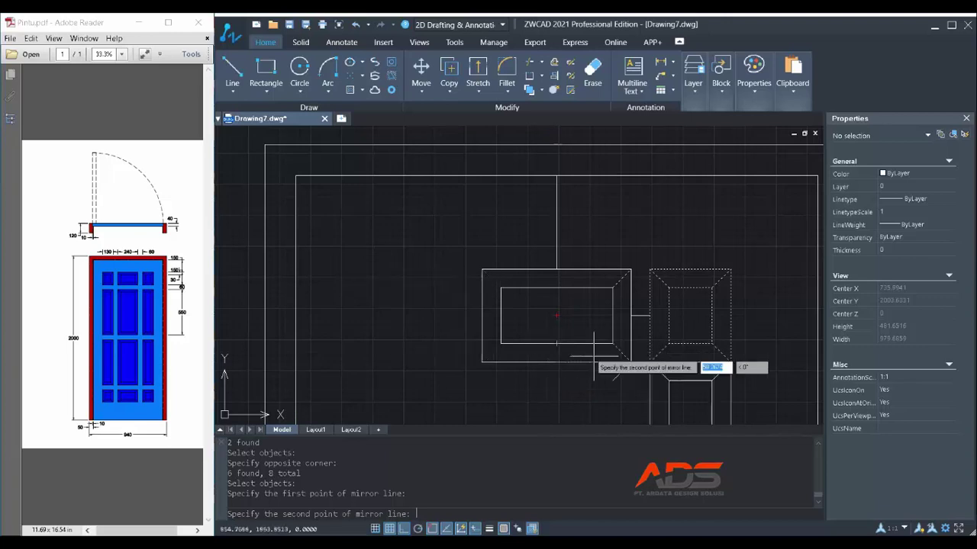
left_click(544, 394)
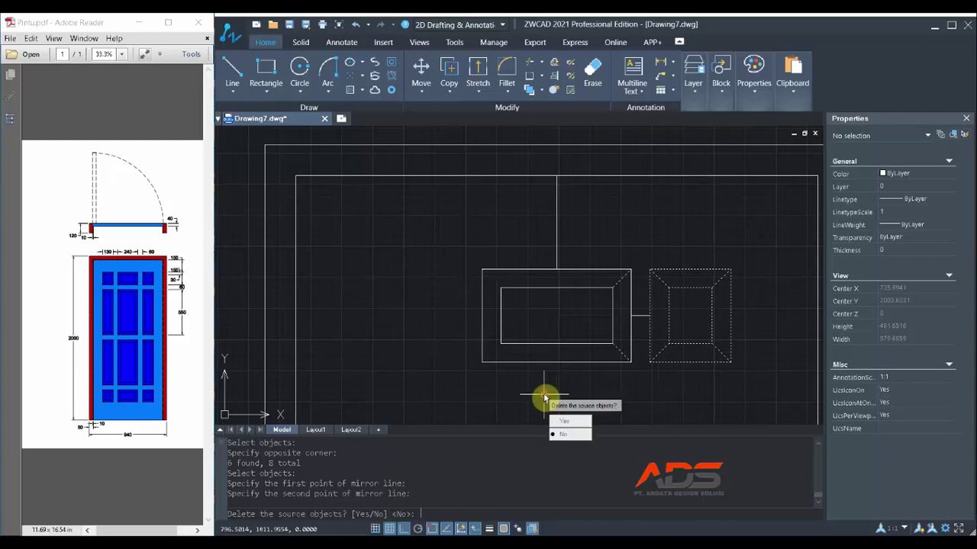
key("Return")
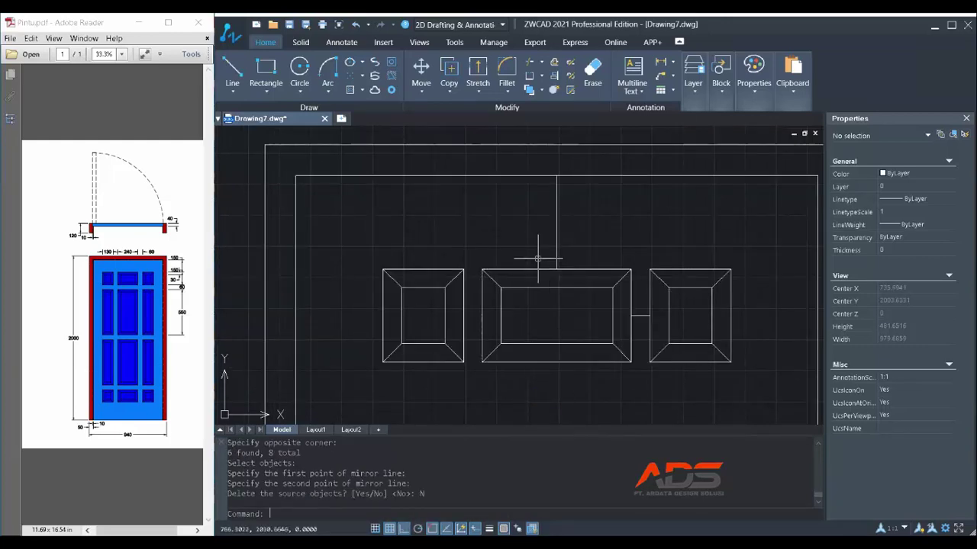
scroll(538, 259, "down", 2)
scroll(574, 267, "down", 3)
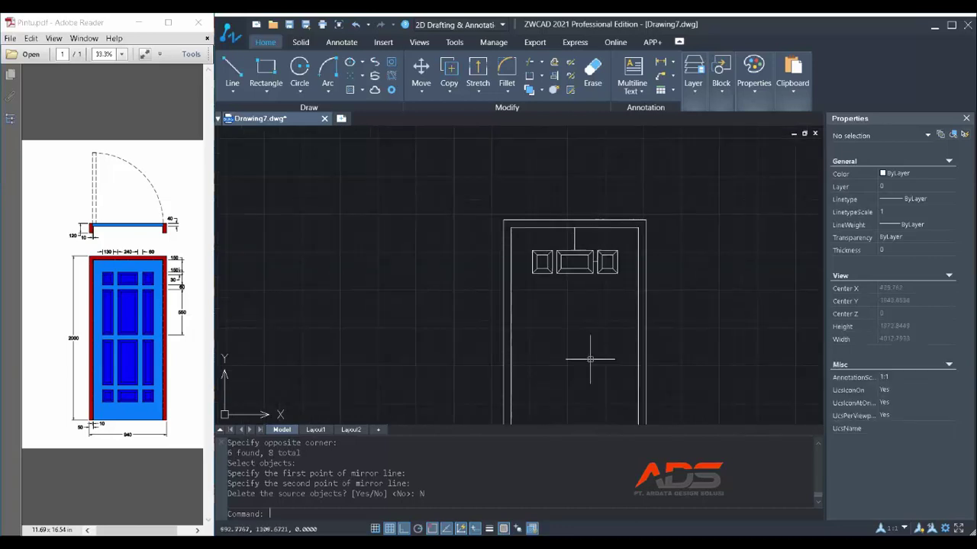
scroll(580, 328, "up", 1)
scroll(544, 273, "up", 2)
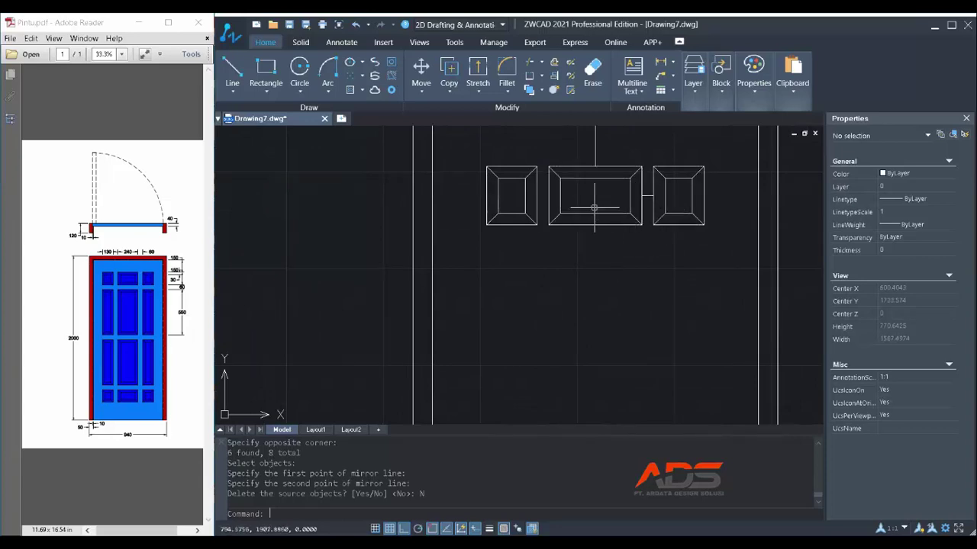
type("PL")
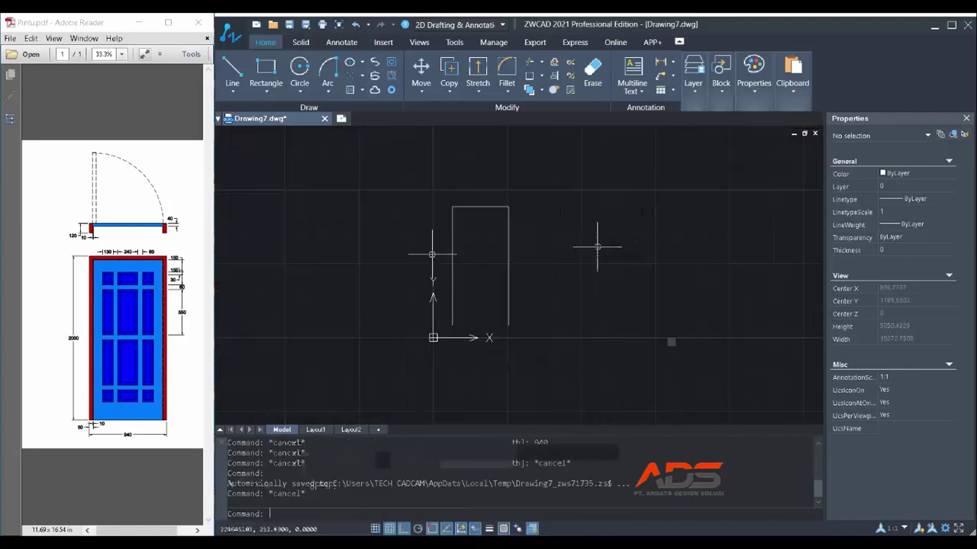
left_click(546, 258)
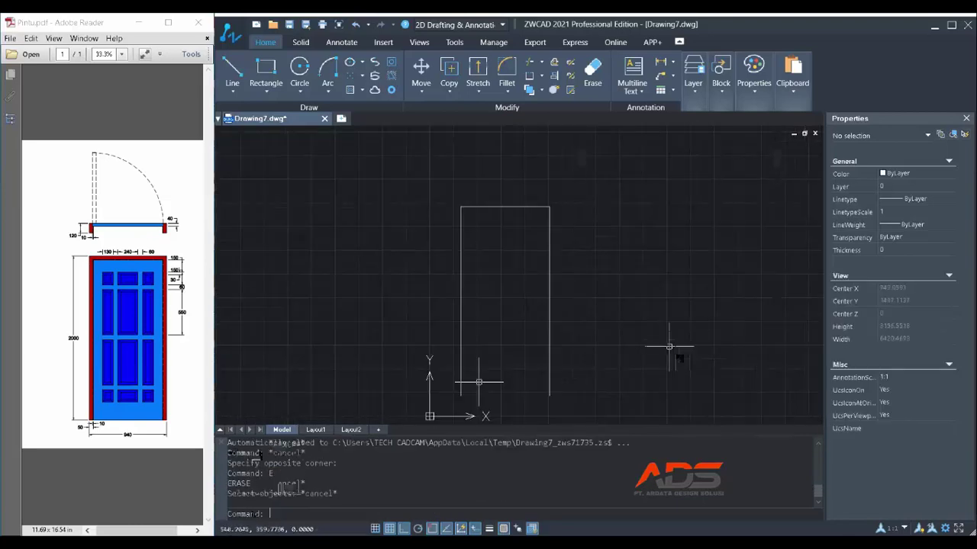
key("Escape")
key("Escape")
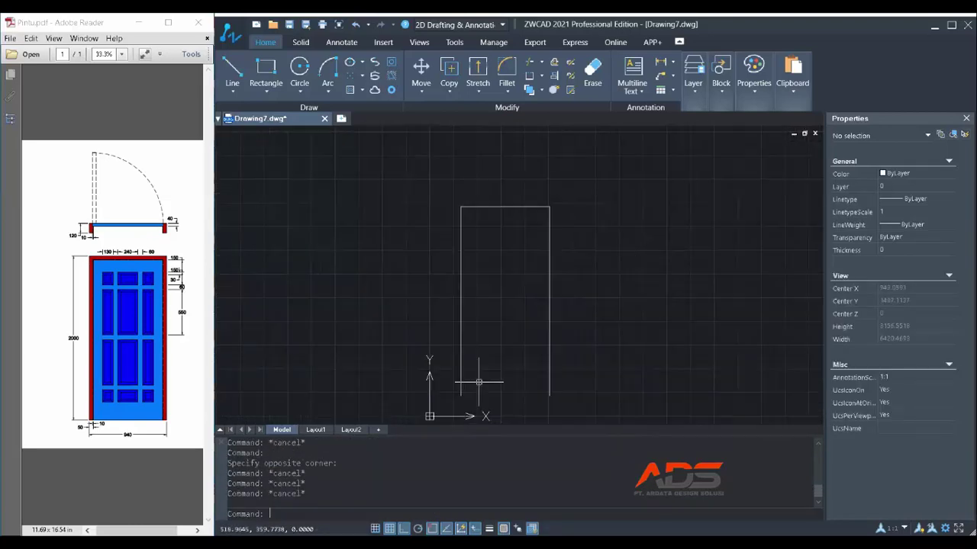
type("e")
key("Return")
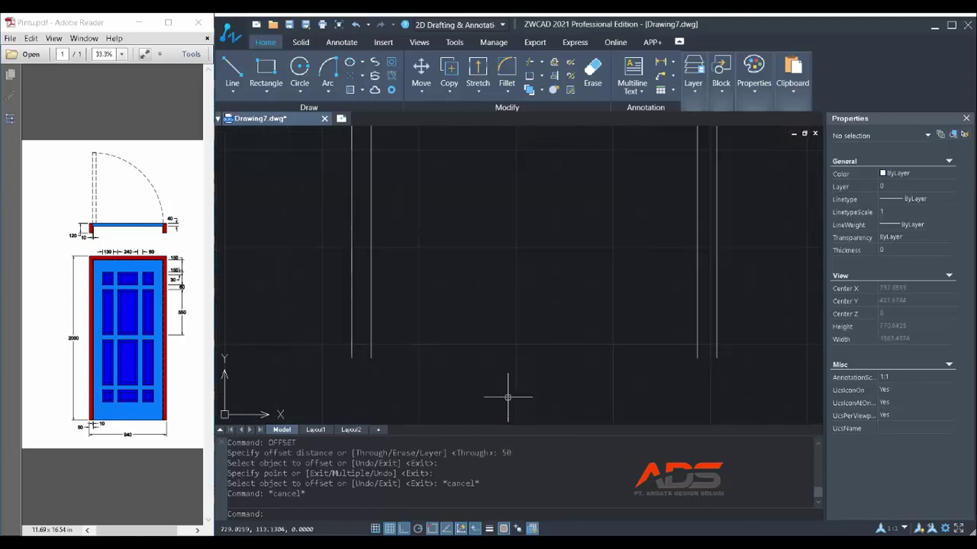
type("la")
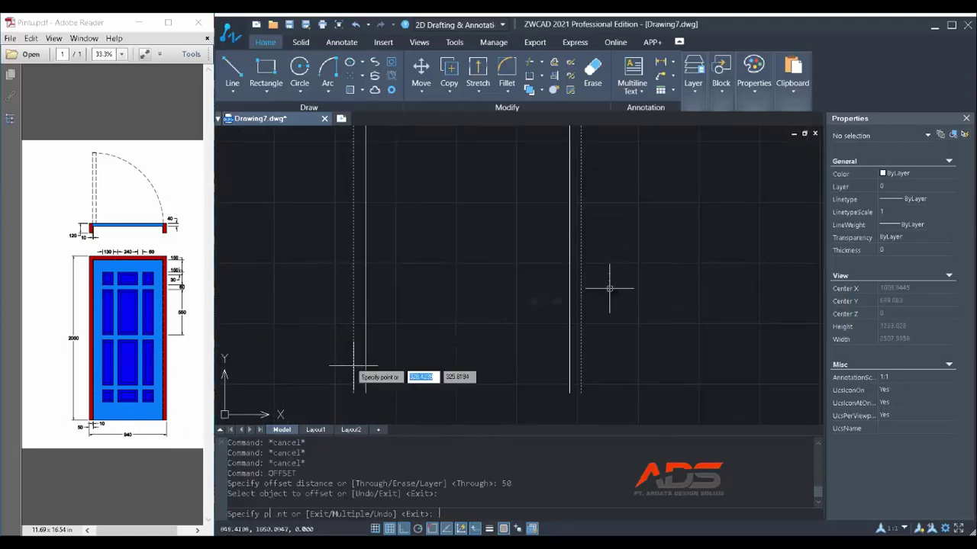
left_click(184, 313)
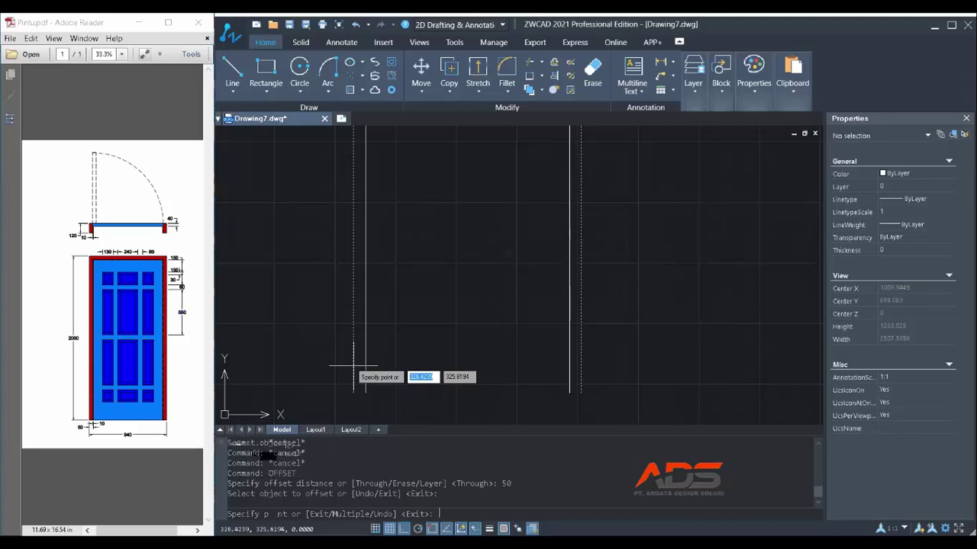
Draw a 550 line straight down from the upper right corner of the second row's right-hand panel
type("line")
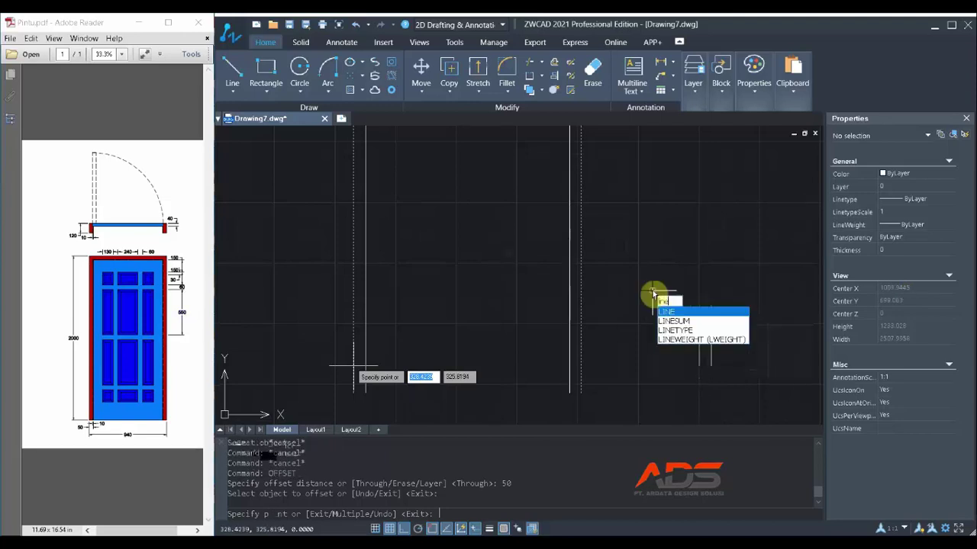
key("Return")
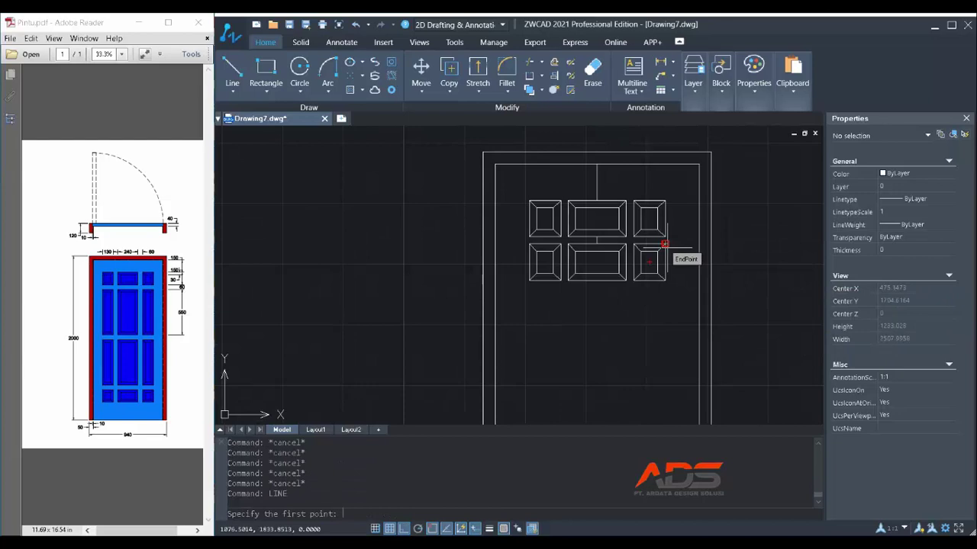
left_click(664, 244)
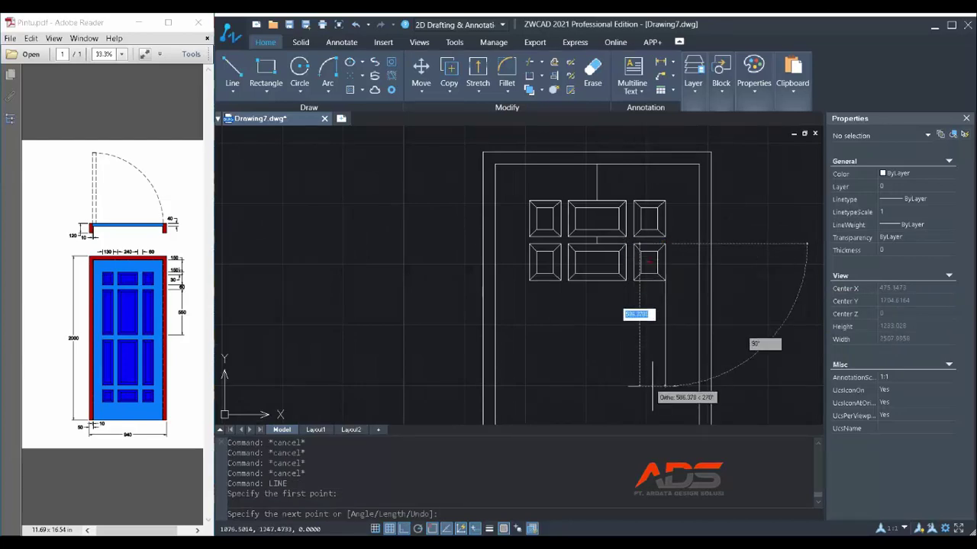
type("550")
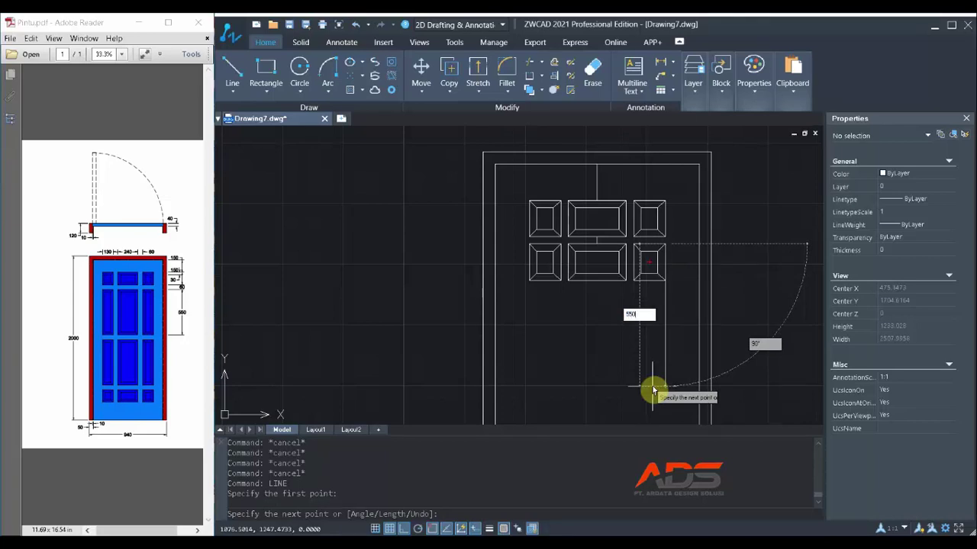
key("Return")
key("Escape")
scroll(673, 275, "up", 5)
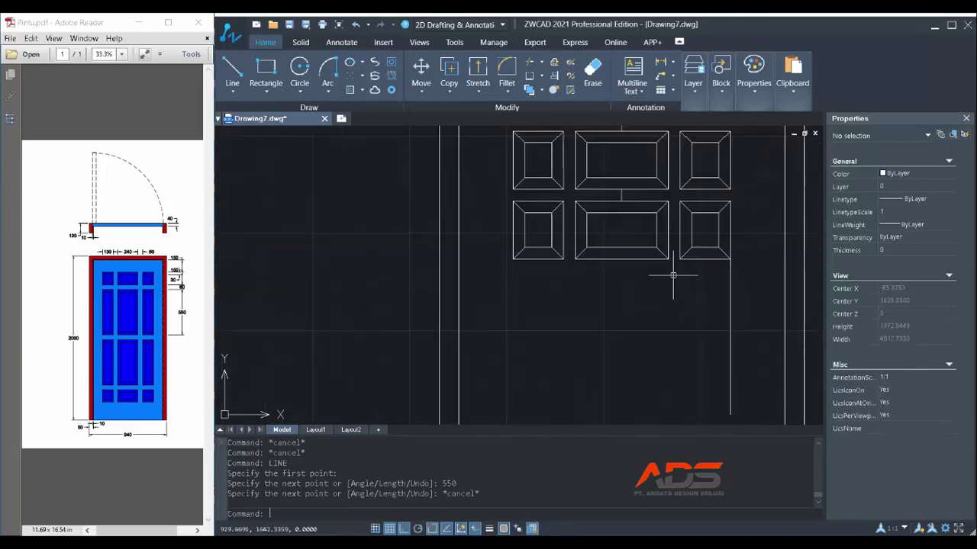
scroll(679, 279, "down", 5)
scroll(637, 226, "up", 5)
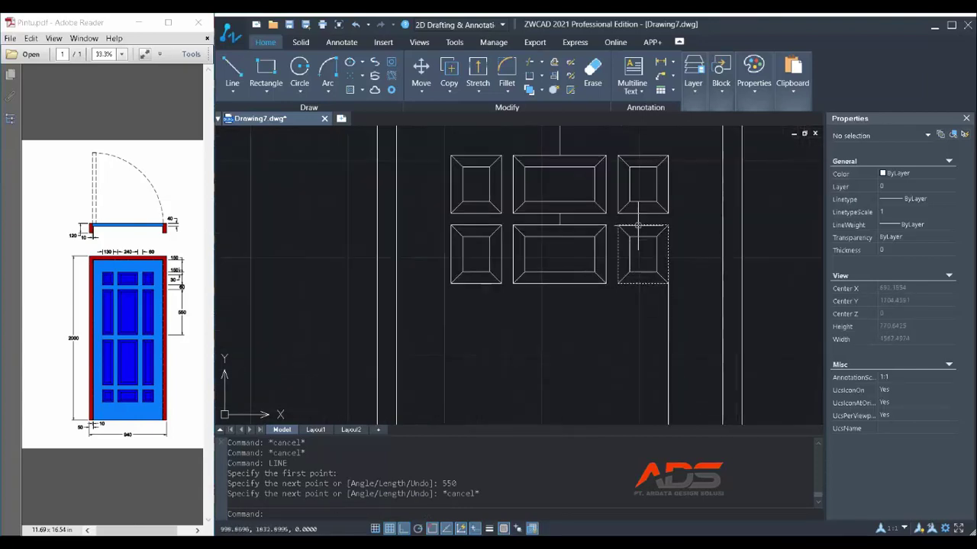
scroll(637, 225, "down", 3)
key("Escape")
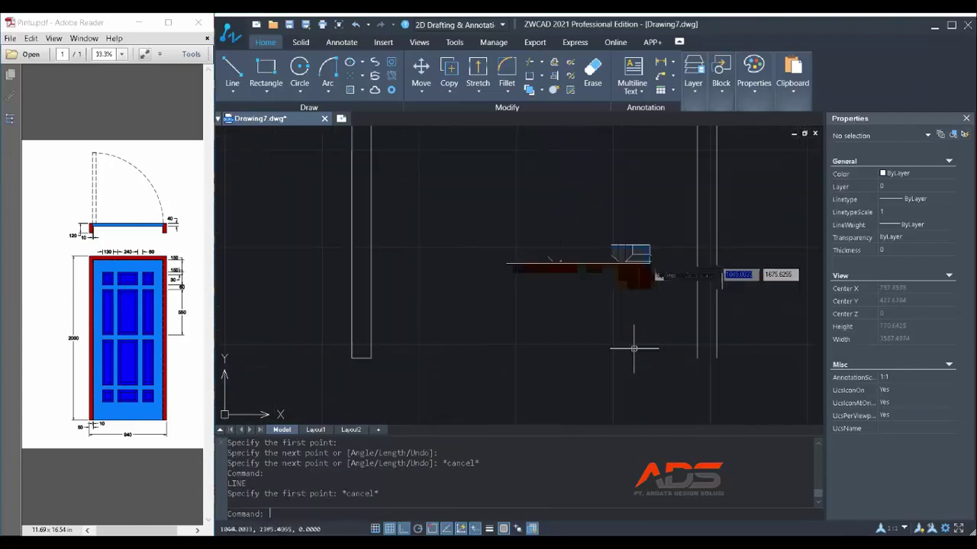
left_click(635, 343)
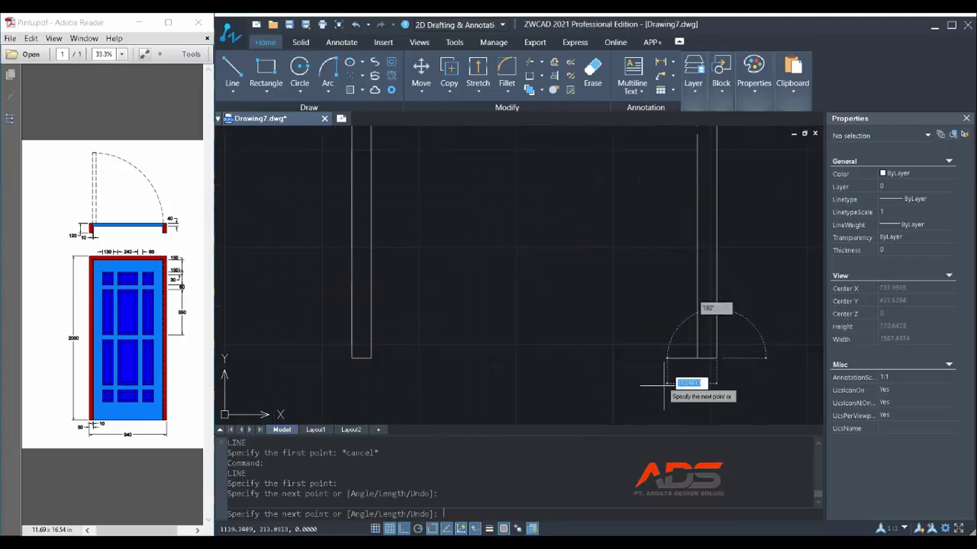
type("s")
key("BackSpace")
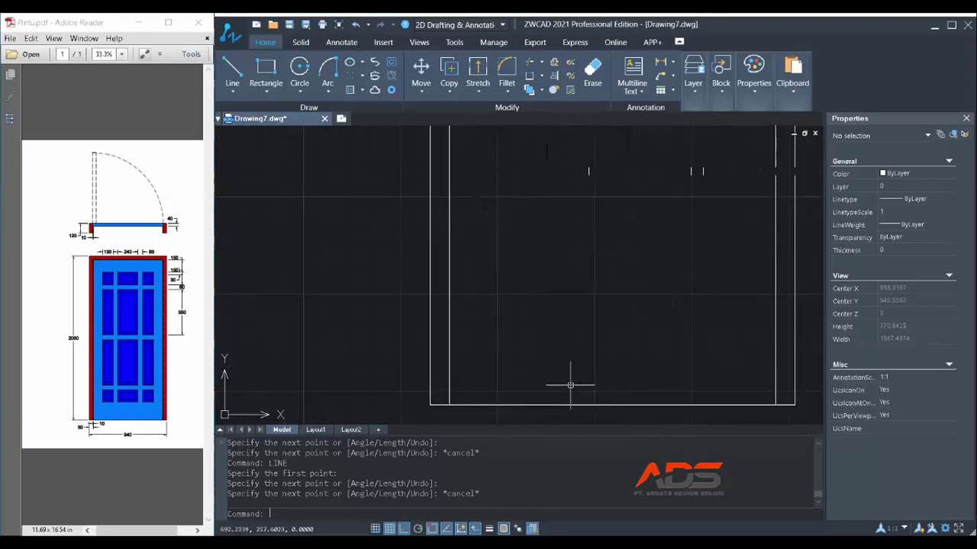
left_click(470, 212)
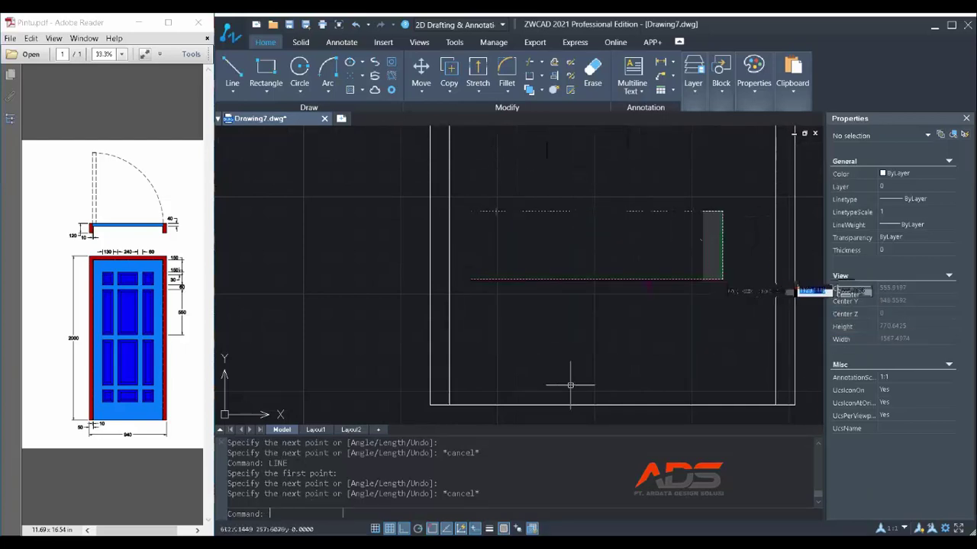
left_click(722, 273)
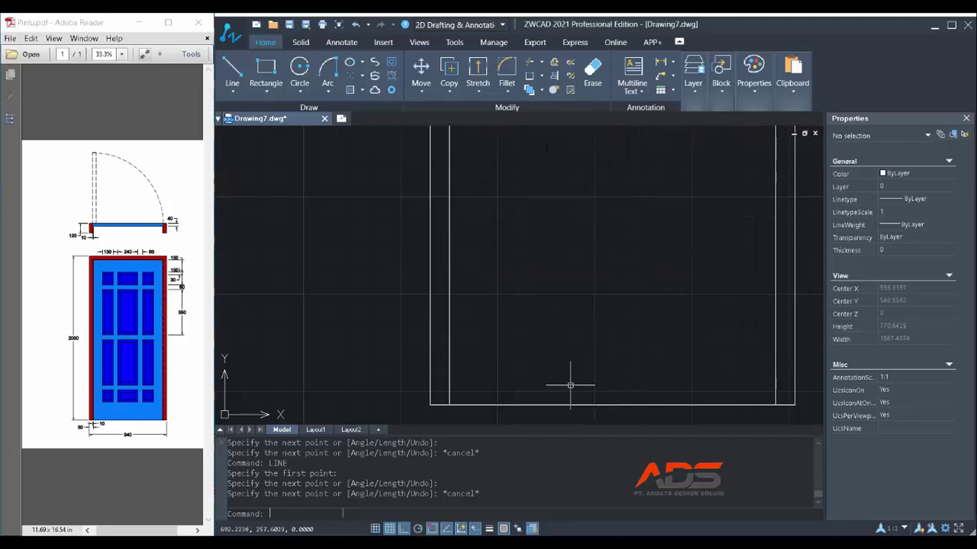
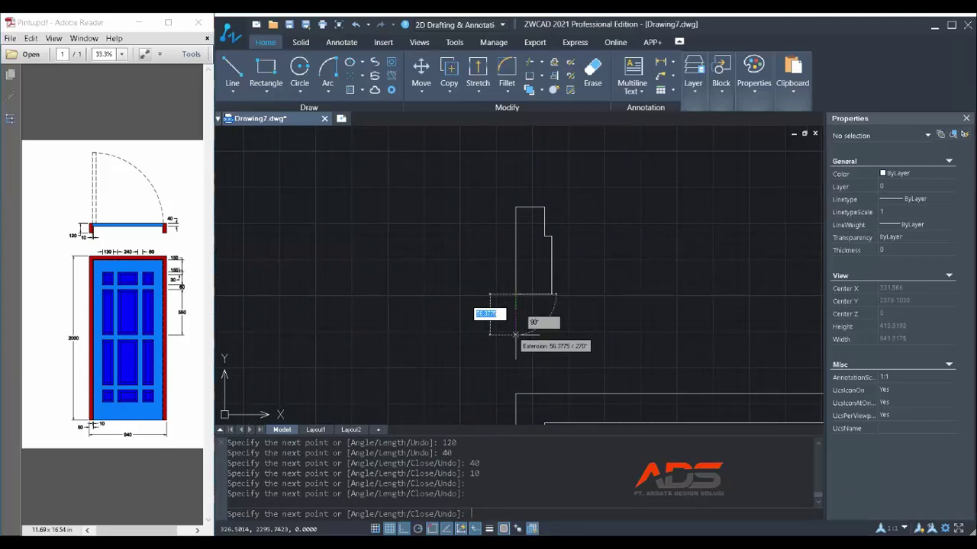
Finish the closed stepped outline of the left jamb section above the door's upper left corner
key("Return")
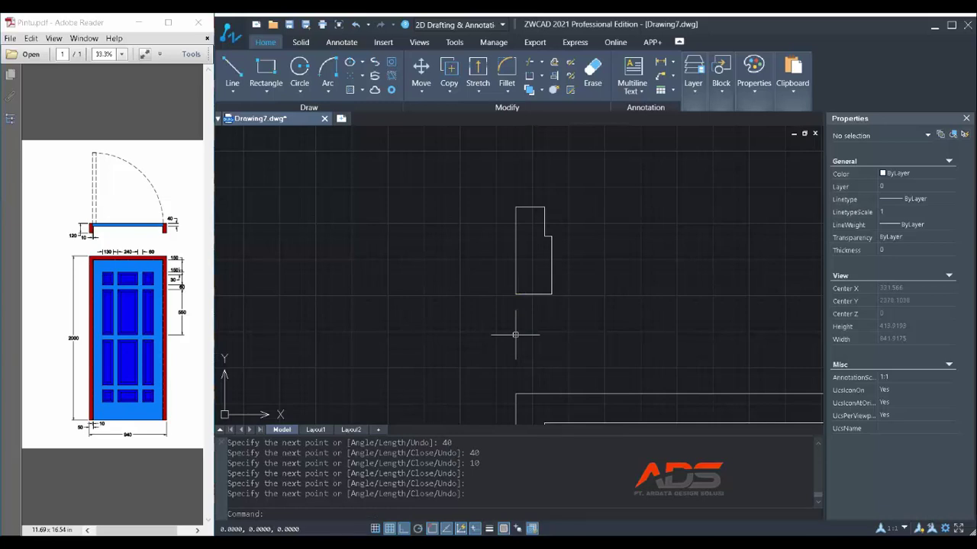
scroll(527, 230, "down", 2)
scroll(537, 220, "down", 1)
scroll(629, 258, "up", 1)
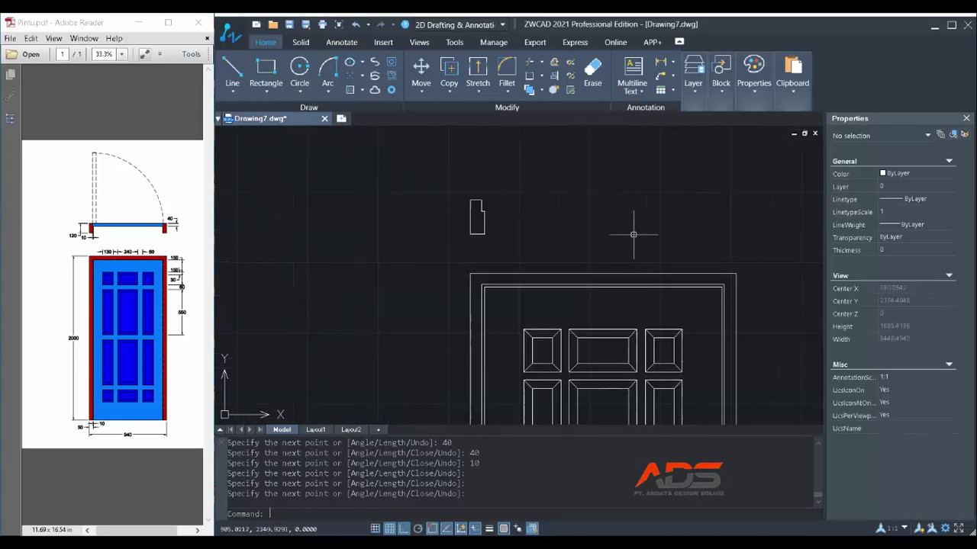
scroll(658, 209, "up", 2)
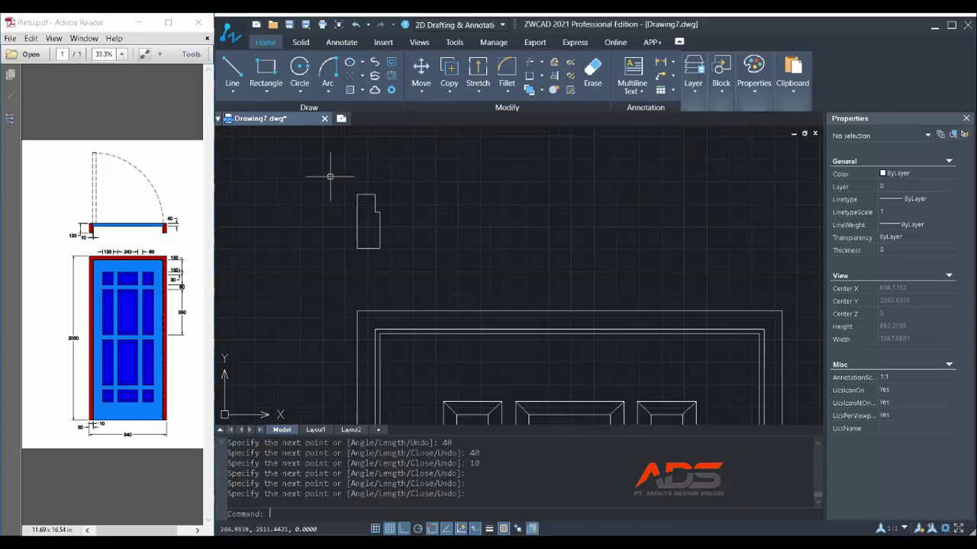
left_click(331, 176)
key("Escape")
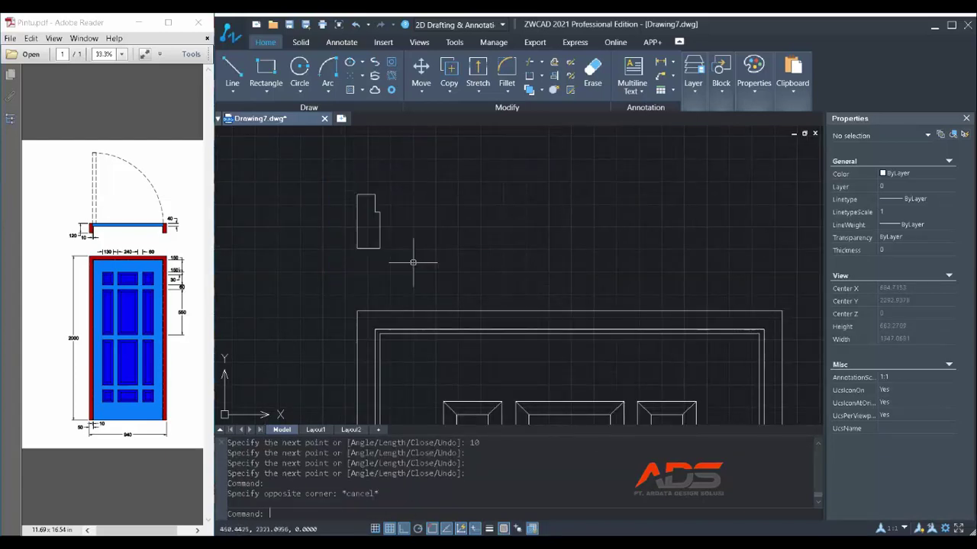
key("Escape")
key("Escape")
key("Escape")
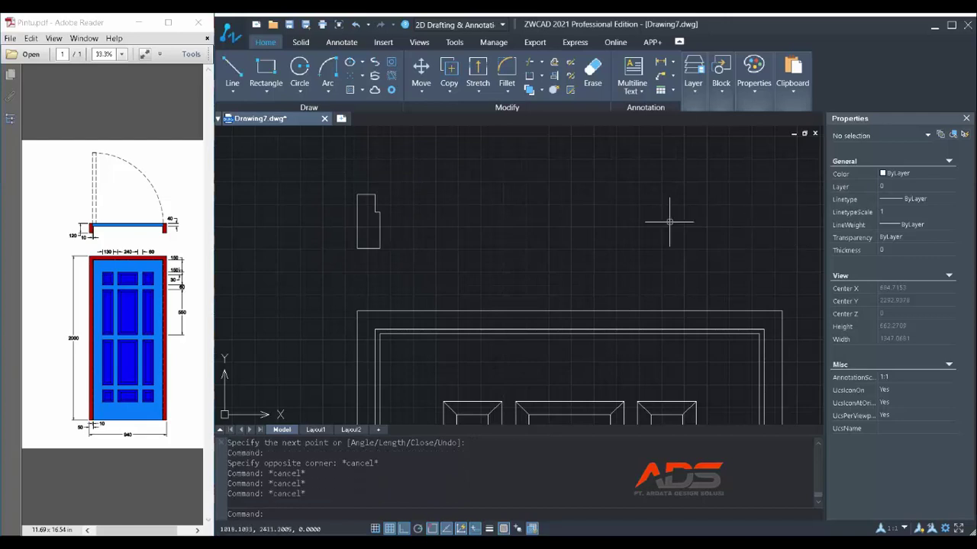
Mirror the left jamb section about the vertical line through the midpoint of the door frame's upper edge, keeping the source objects
type("m")
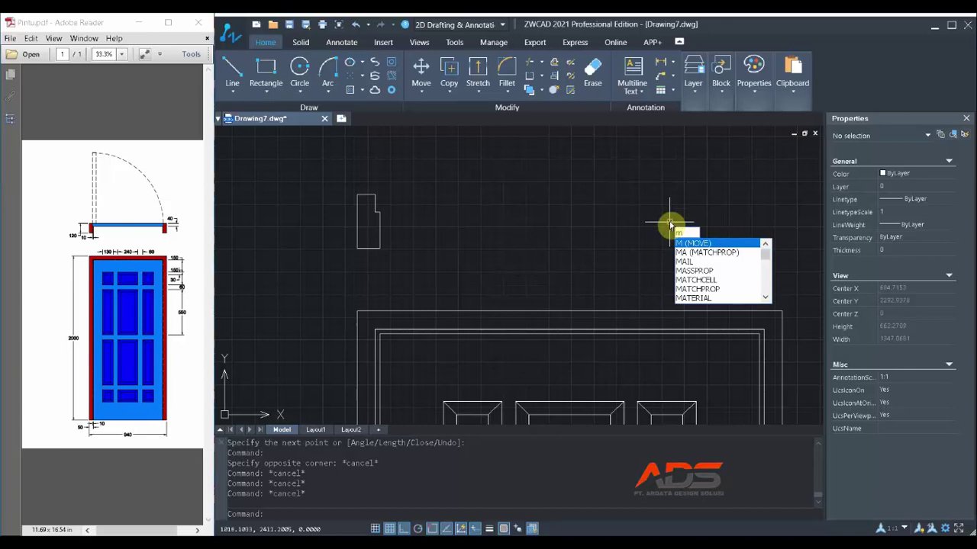
type("i")
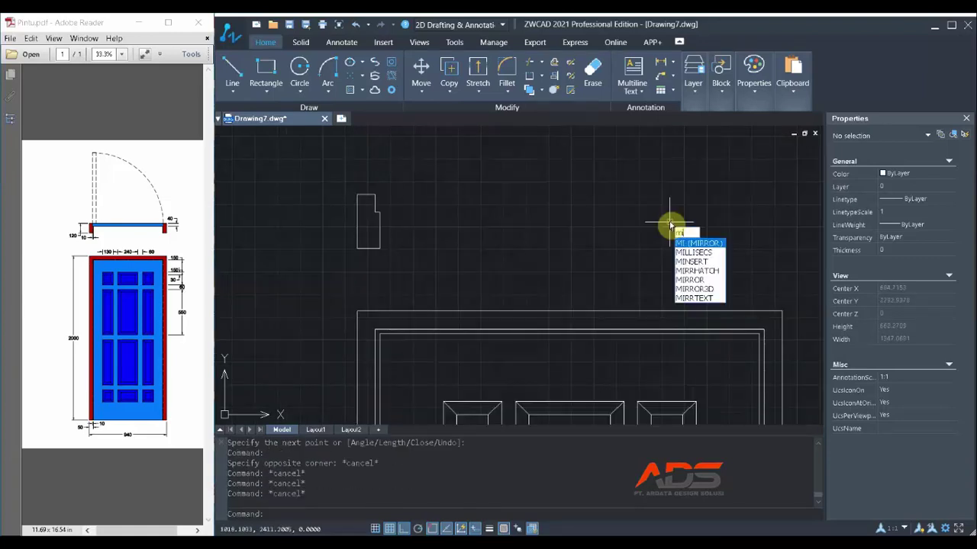
key("Return")
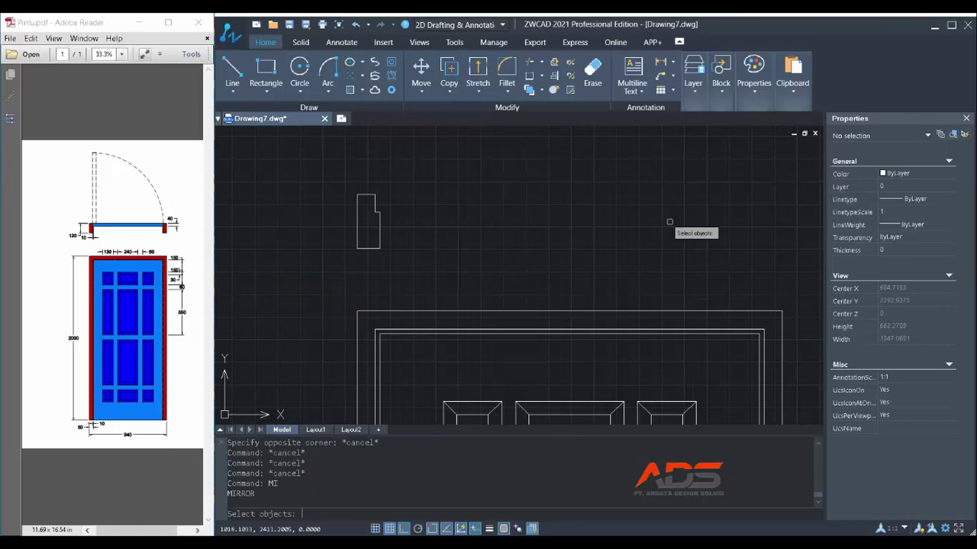
left_click(307, 157)
left_click(463, 275)
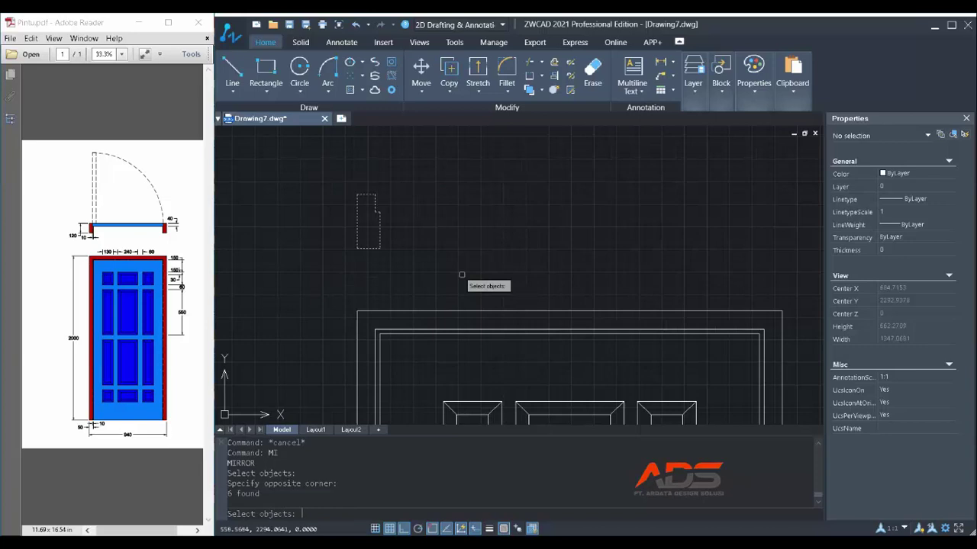
key("Return")
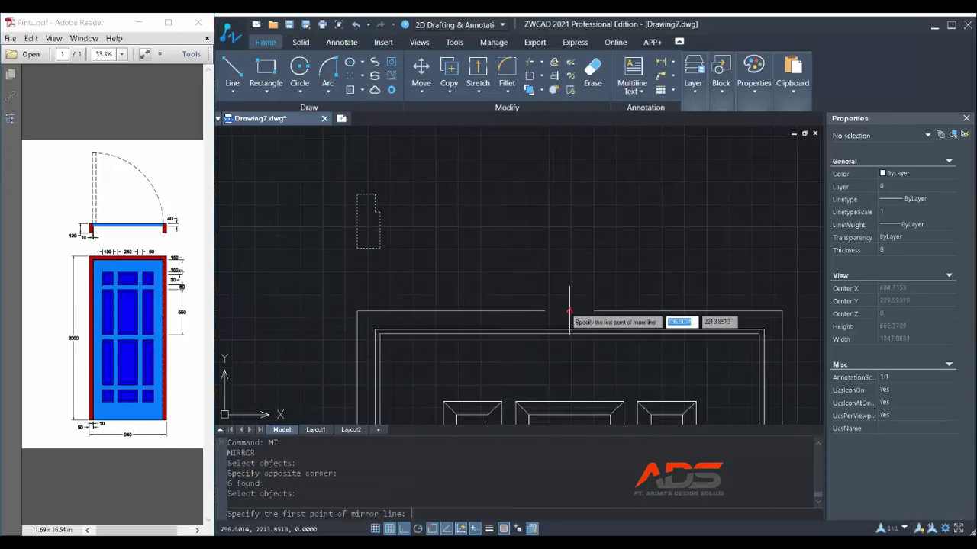
left_click(569, 311)
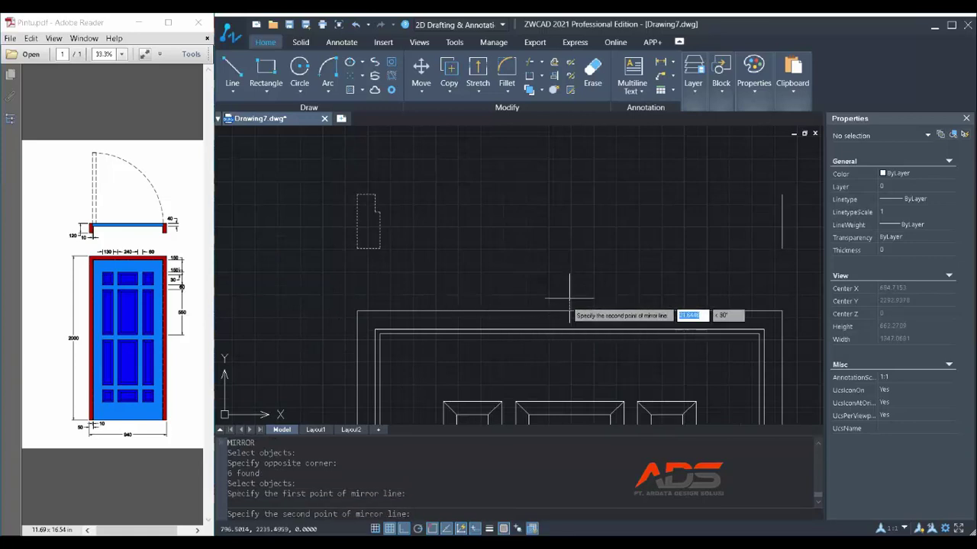
left_click(554, 150)
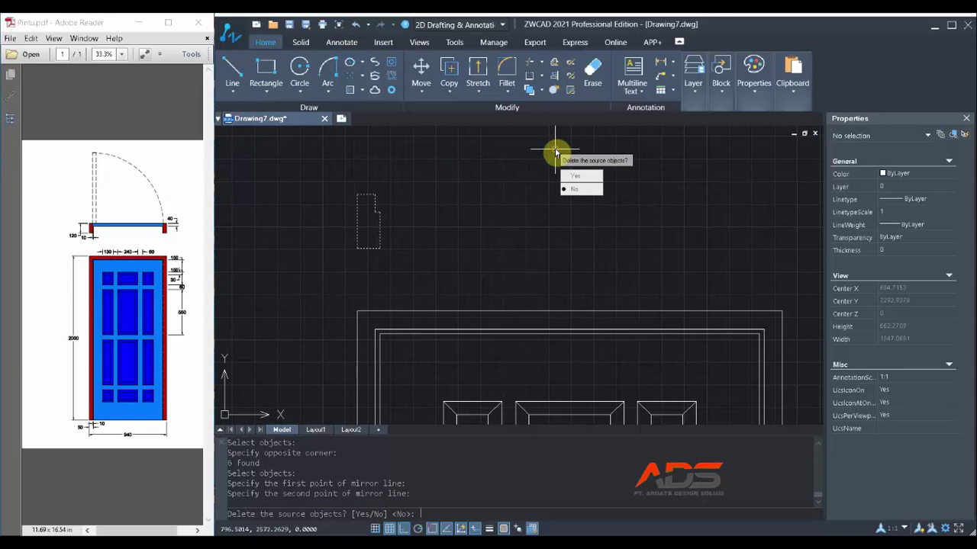
type("n")
key("Return")
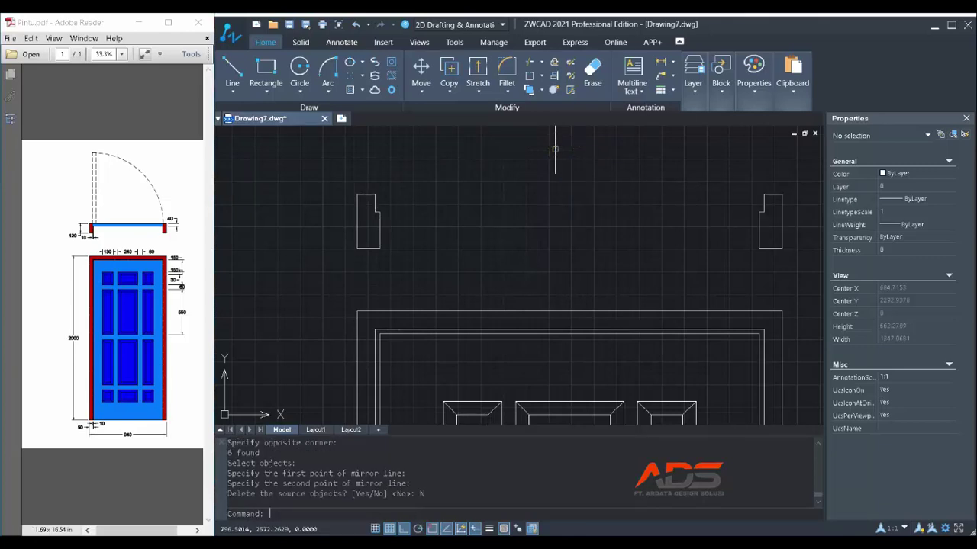
Draw an 860 by 40 rectangle for the door leaf from the left jamb's upper right corner to the right jamb's step corner
scroll(529, 231, "down", 4)
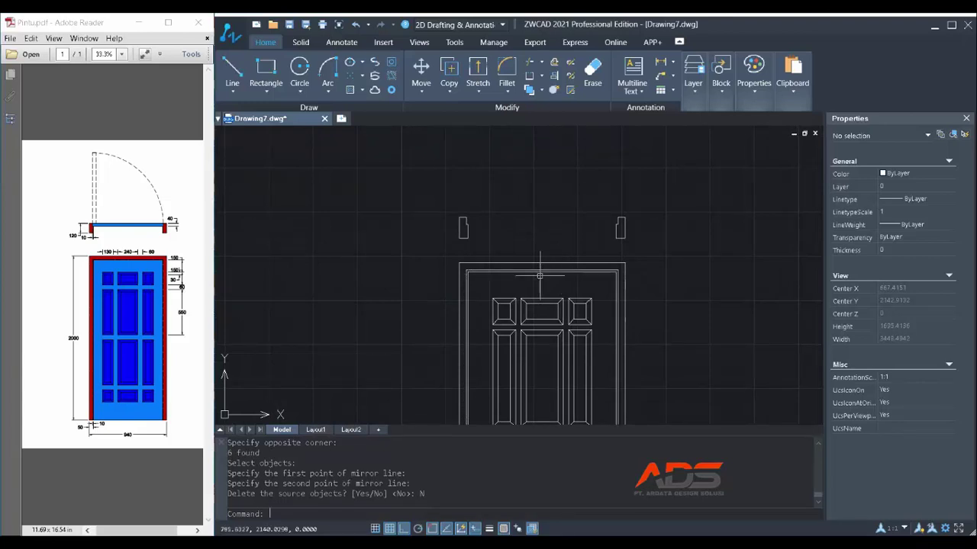
scroll(547, 211, "up", 2)
scroll(527, 201, "up", 2)
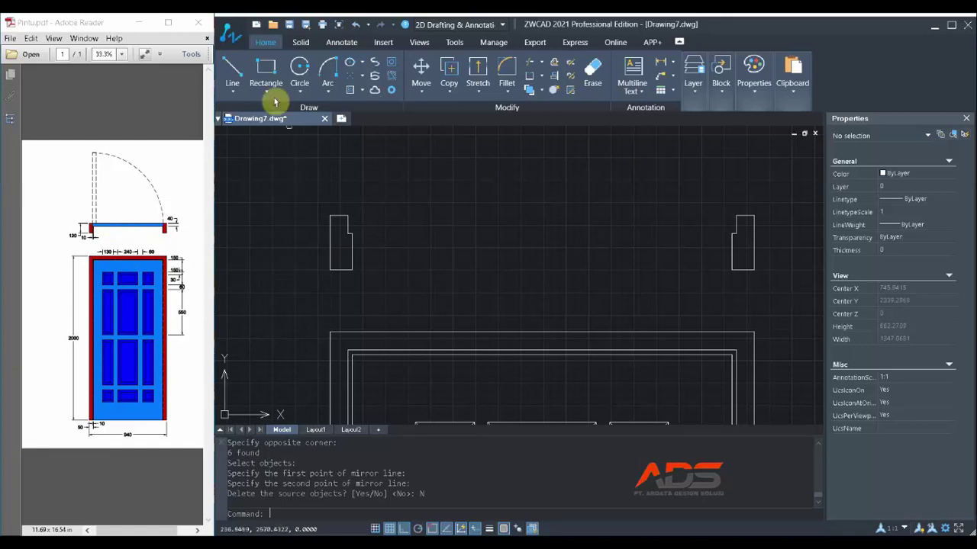
left_click(263, 74)
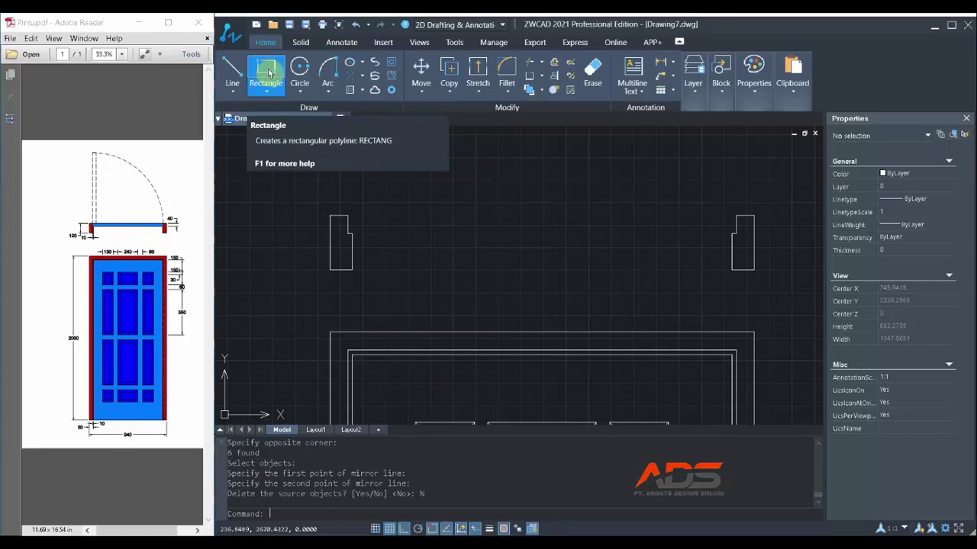
left_click(268, 72)
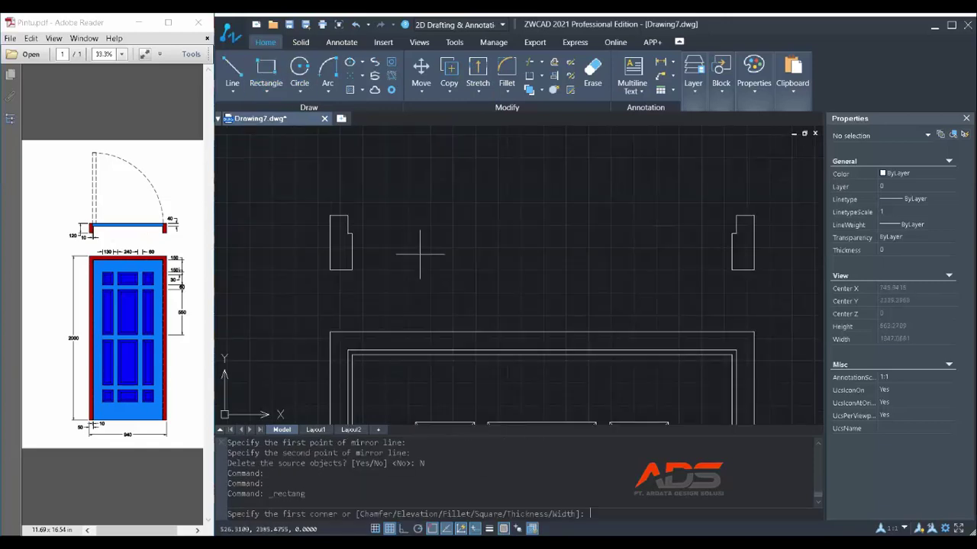
scroll(358, 208, "up", 3)
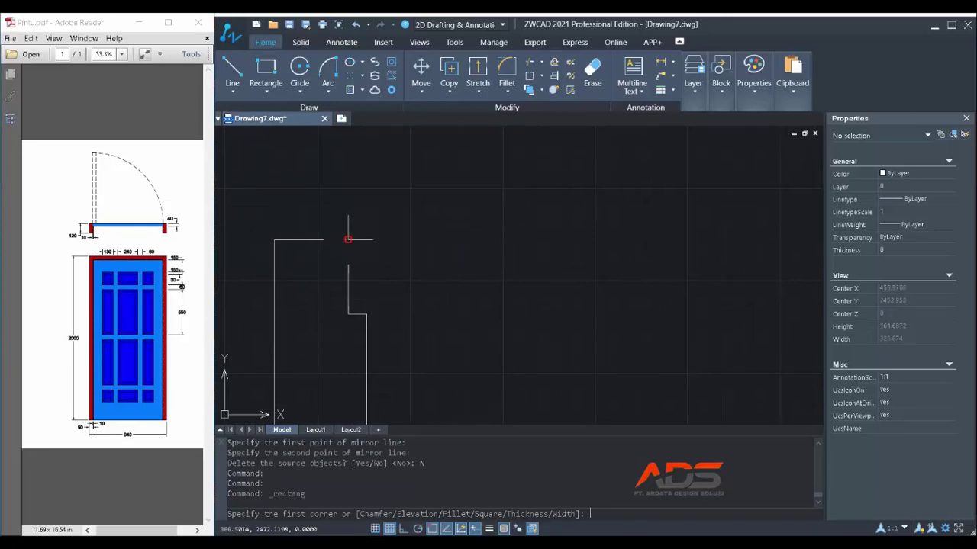
left_click(382, 242)
scroll(383, 241, "down", 3)
scroll(553, 256, "up", 5)
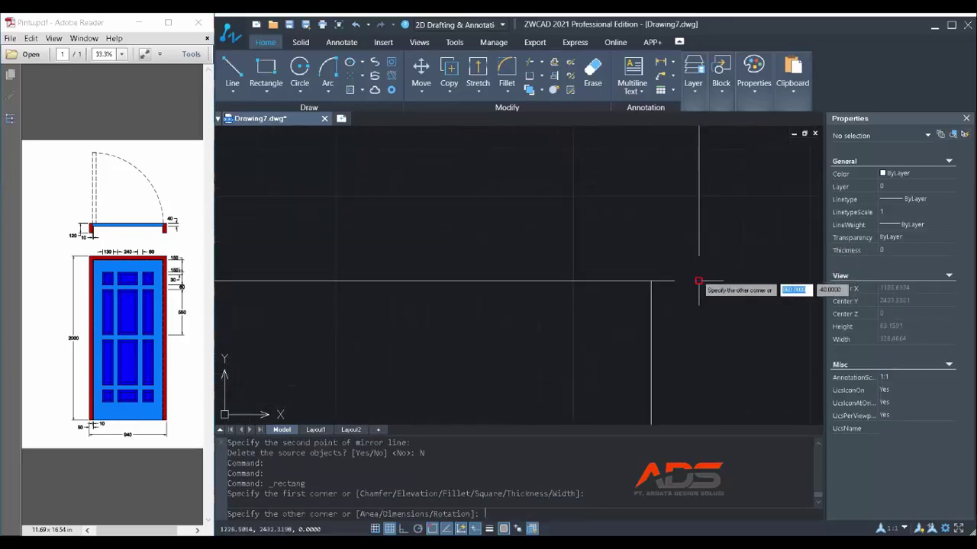
left_click(699, 280)
scroll(699, 280, "down", 4)
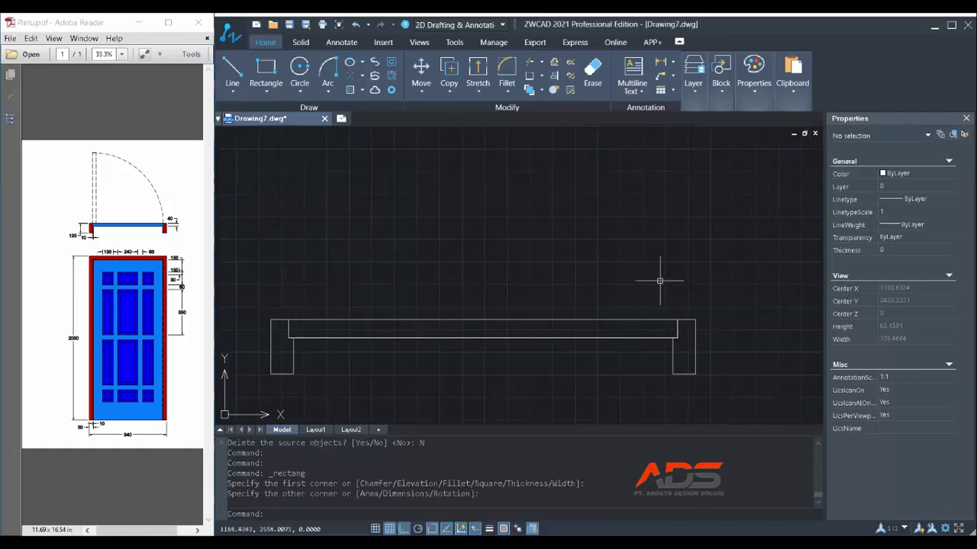
key("Escape")
key("Escape")
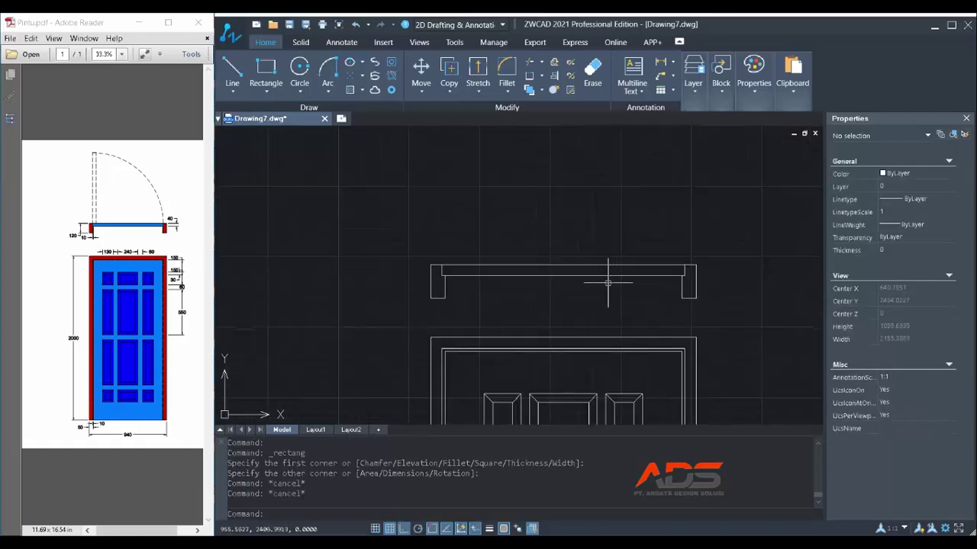
scroll(603, 278, "down", 2)
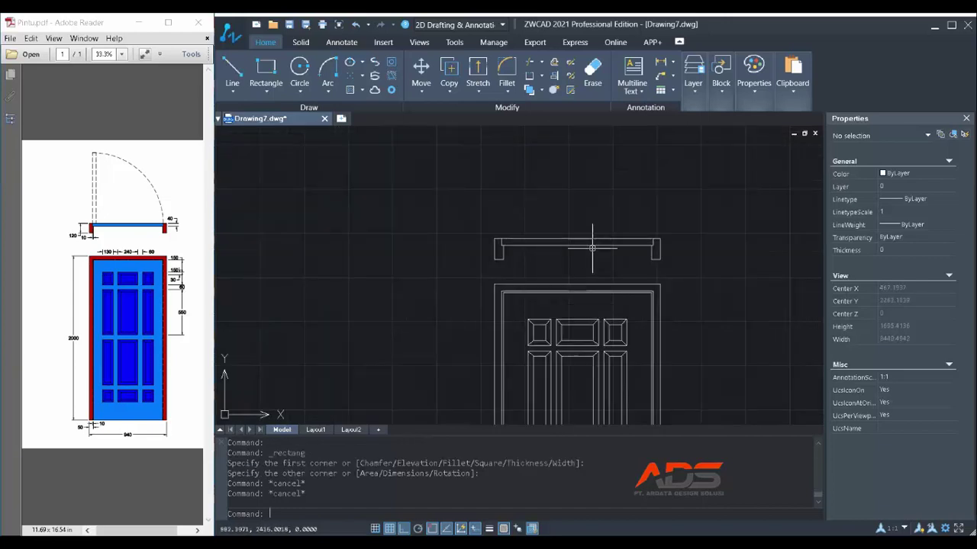
key("Escape")
key("Escape")
left_click(589, 252)
left_click(561, 213)
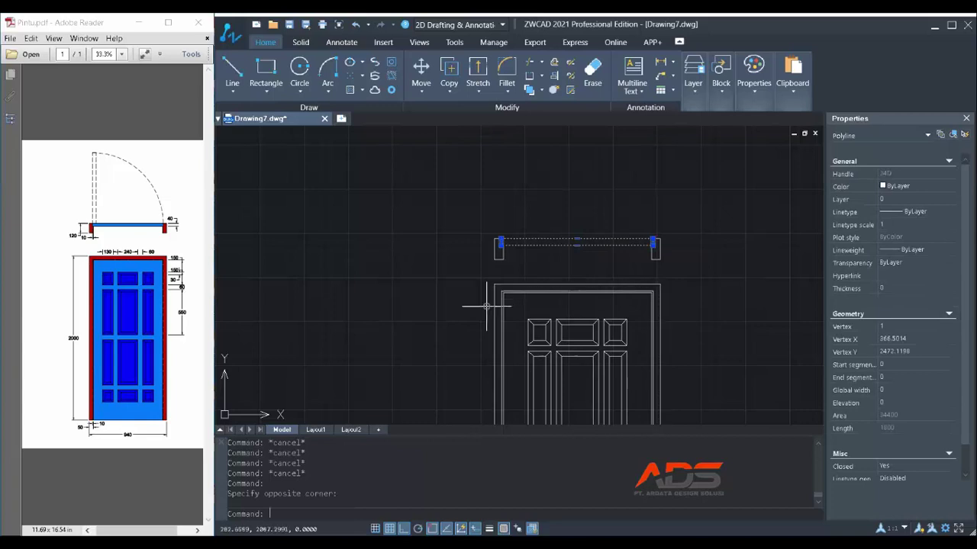
scroll(486, 328, "down", 2)
scroll(488, 284, "up", 2)
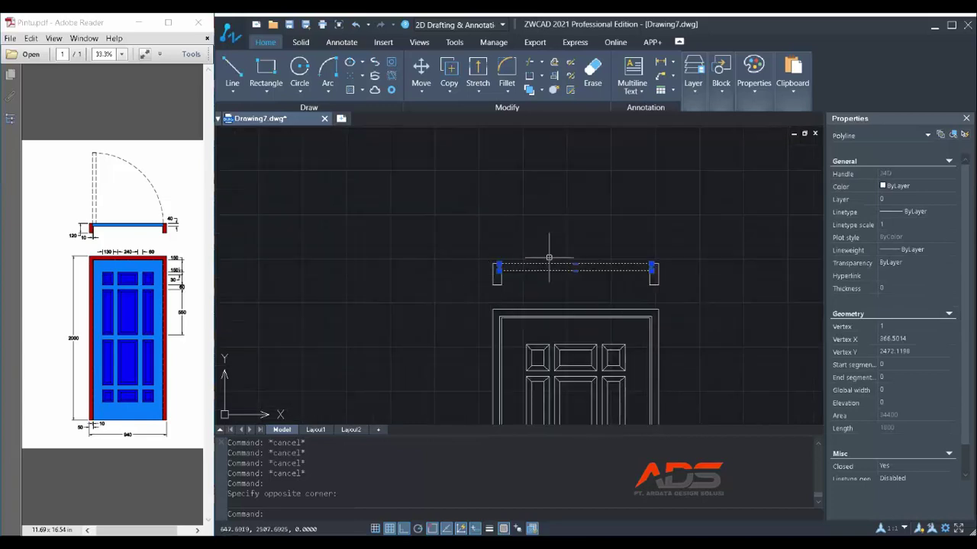
scroll(556, 249, "up", 2)
key("Escape")
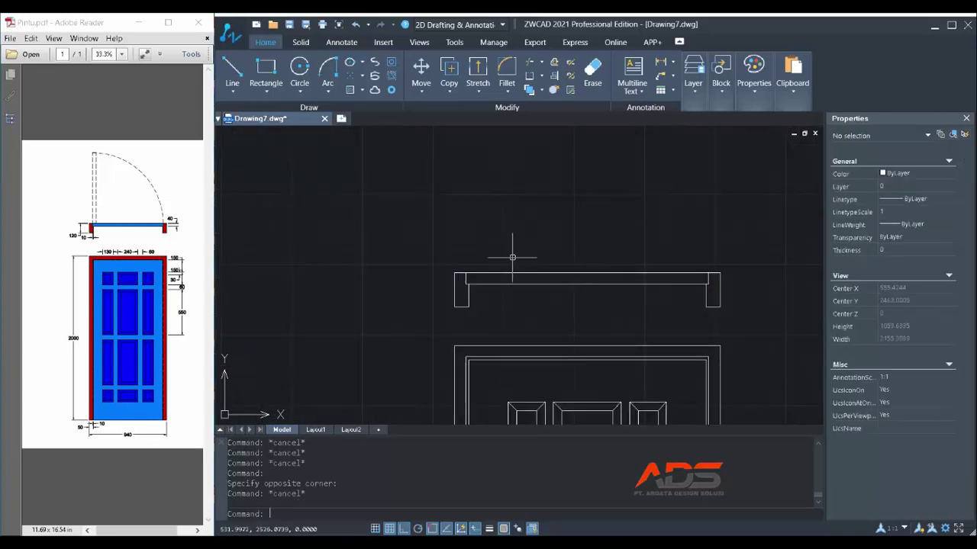
left_click(96, 192)
left_click(559, 223)
key("Escape")
key("Escape")
key("Escape")
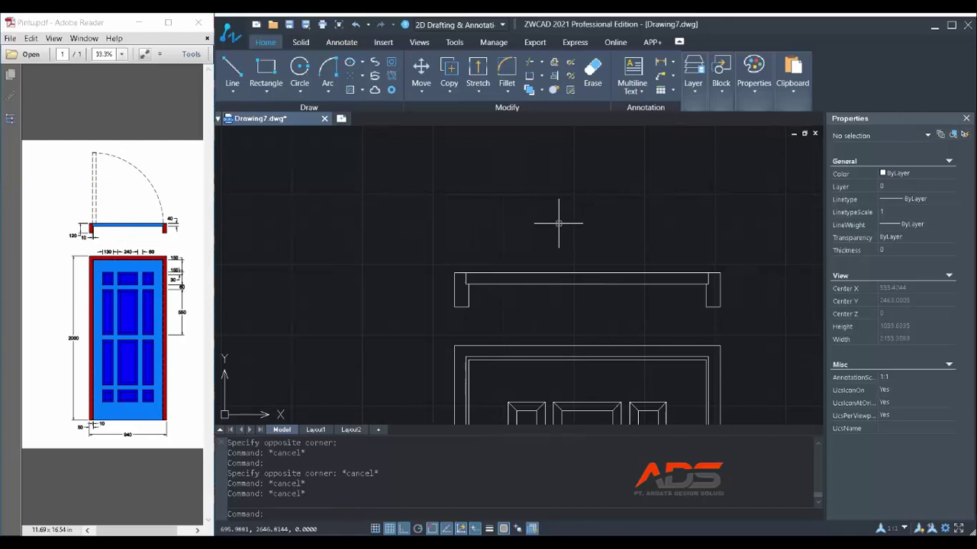
Rotate a copy of the plan view's door leaf 90 degrees upward about its upper left corner to show the opened leaf
type("ro")
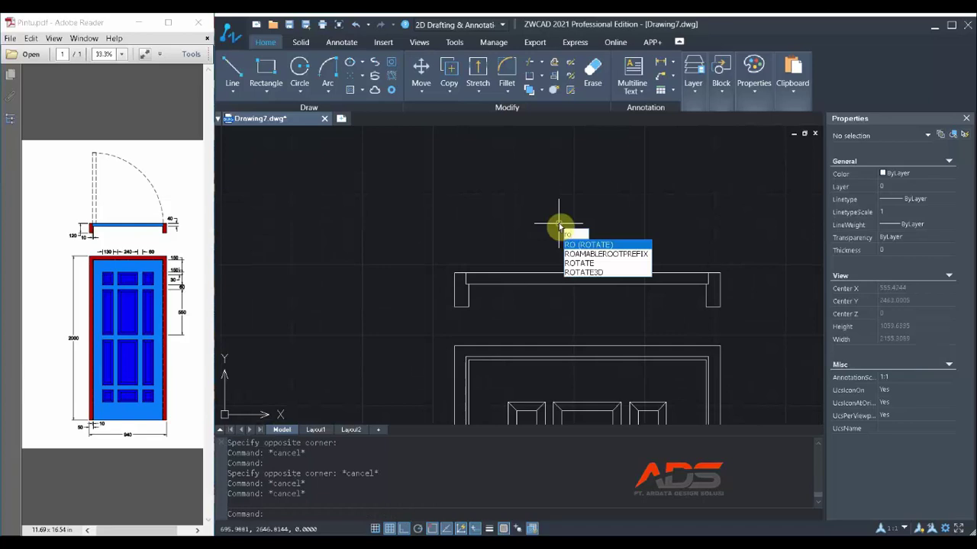
key("Return")
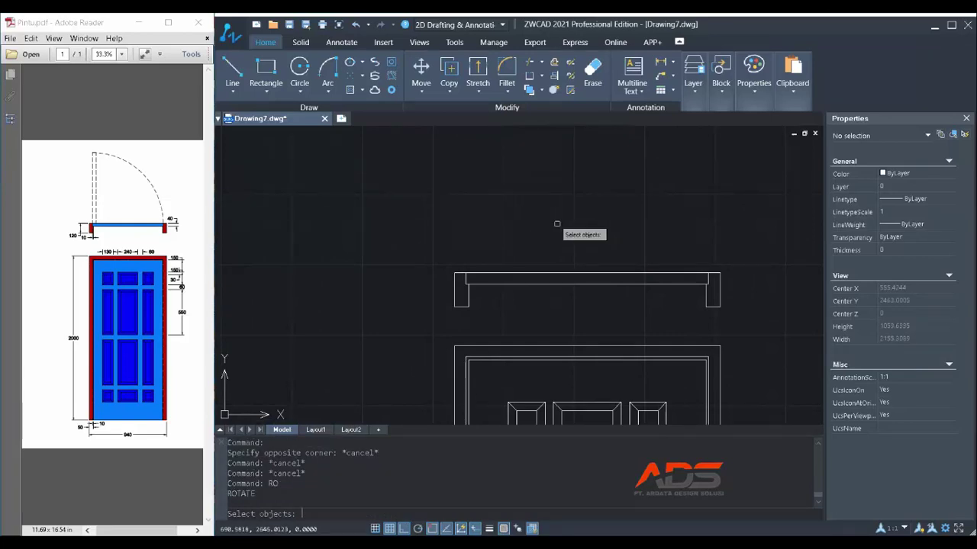
left_click(545, 275)
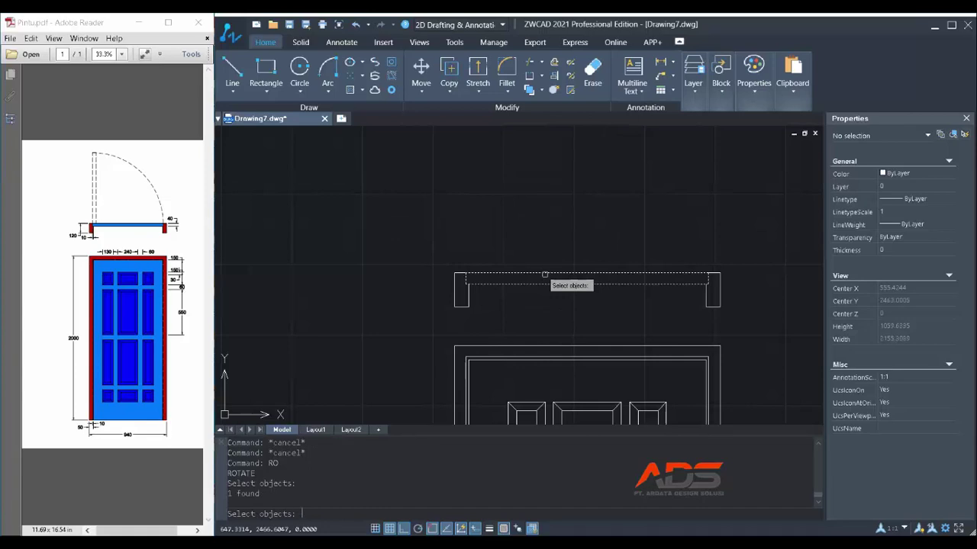
key("Return")
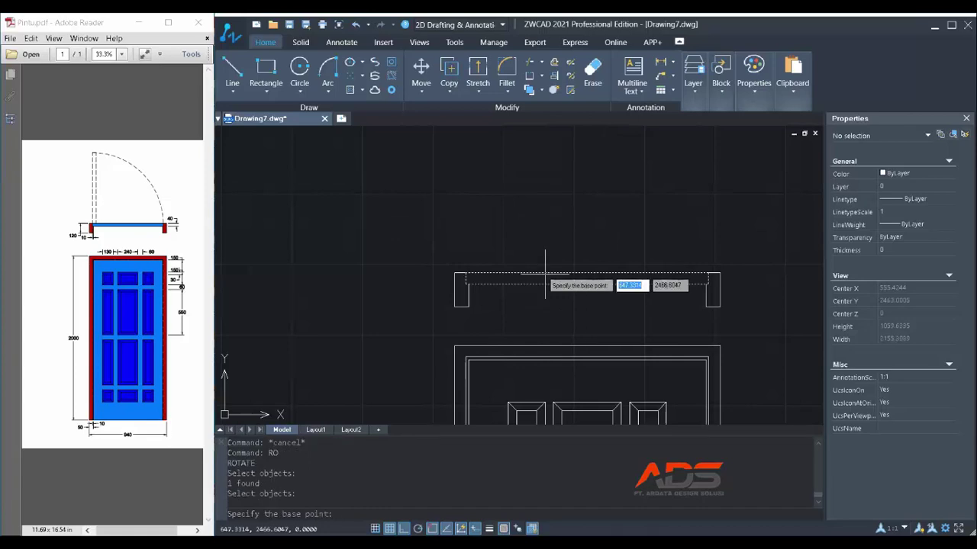
scroll(464, 278, "up", 5)
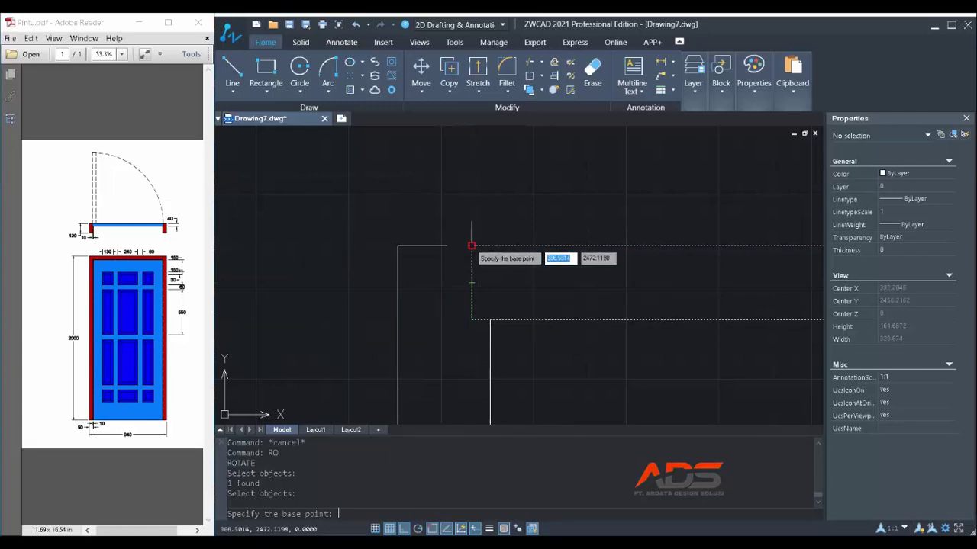
scroll(471, 246, "down", 5)
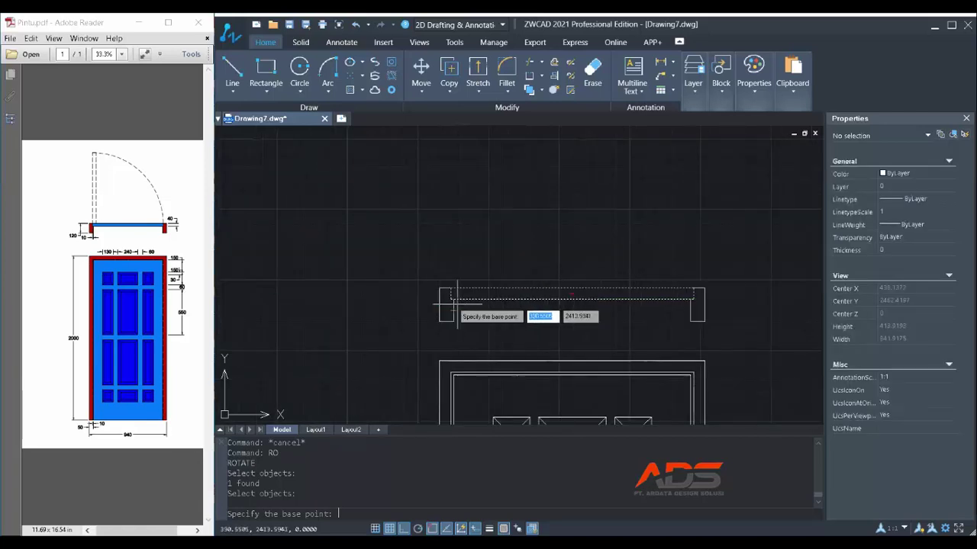
left_click(450, 286)
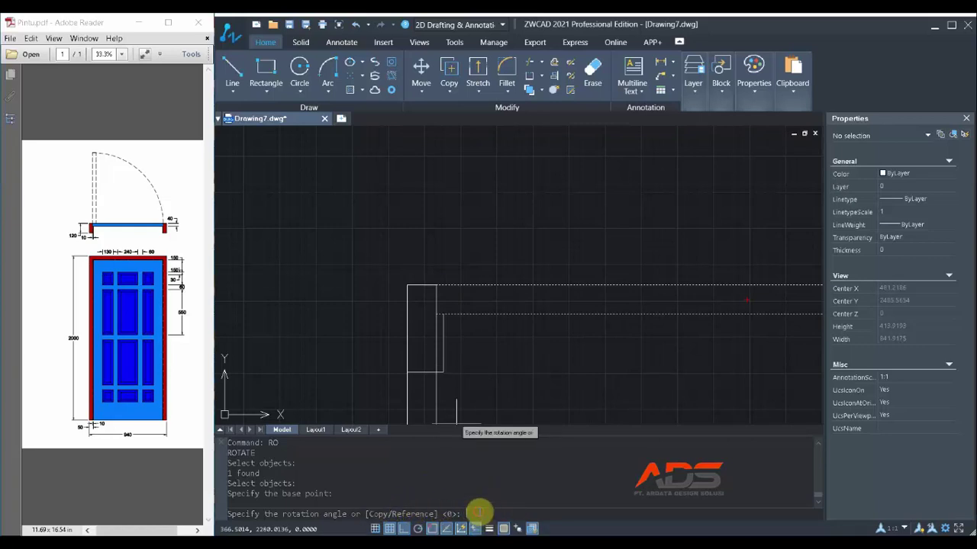
type("9")
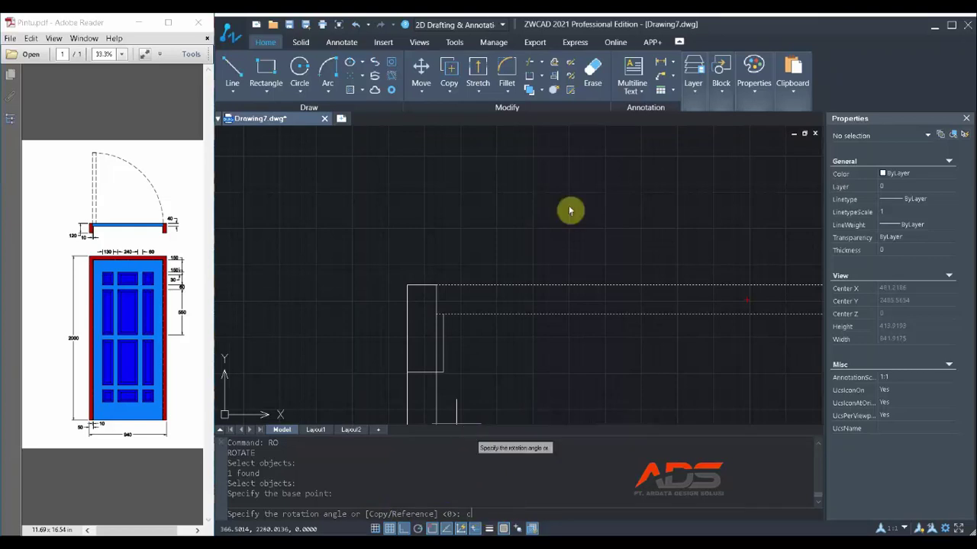
key("Return")
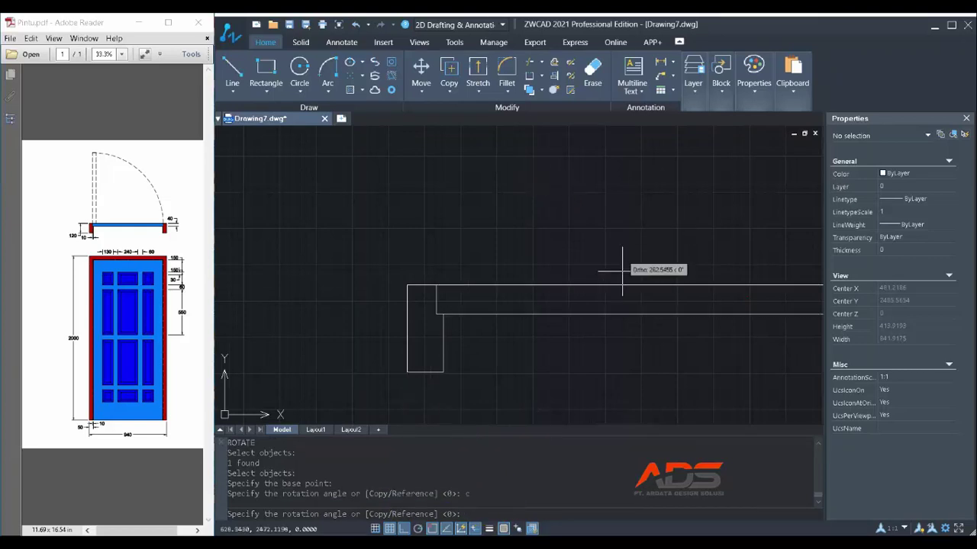
scroll(534, 275, "down", 5)
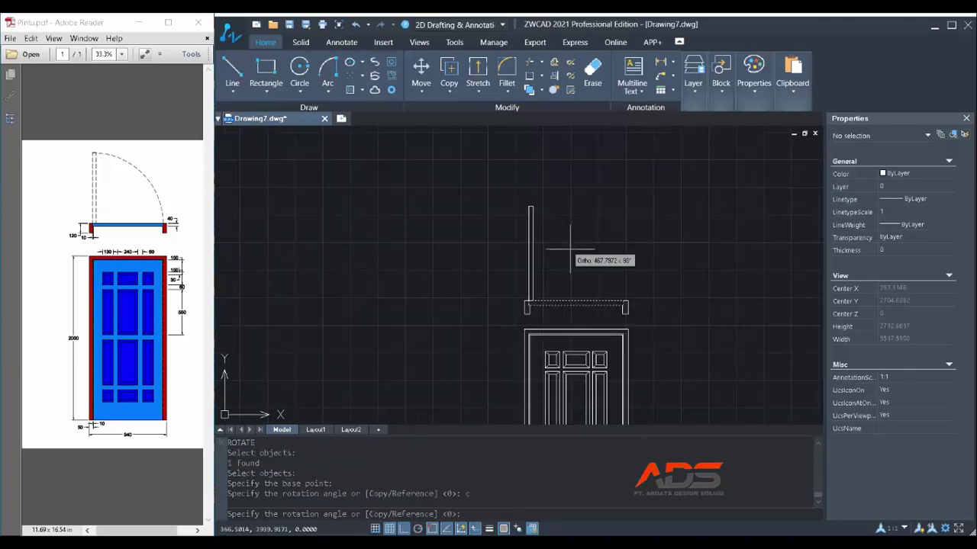
left_click(570, 248)
scroll(595, 257, "up", 4)
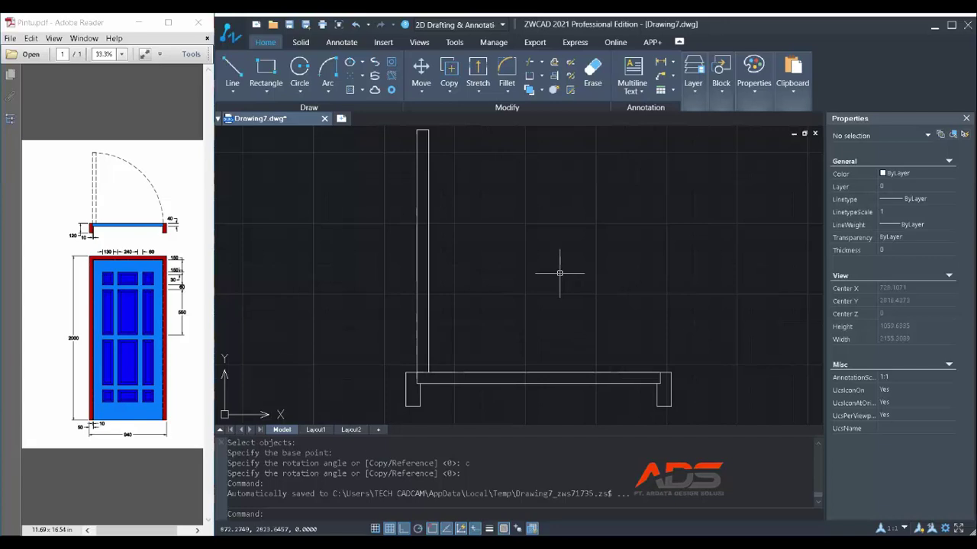
left_click(513, 287)
left_click(408, 268)
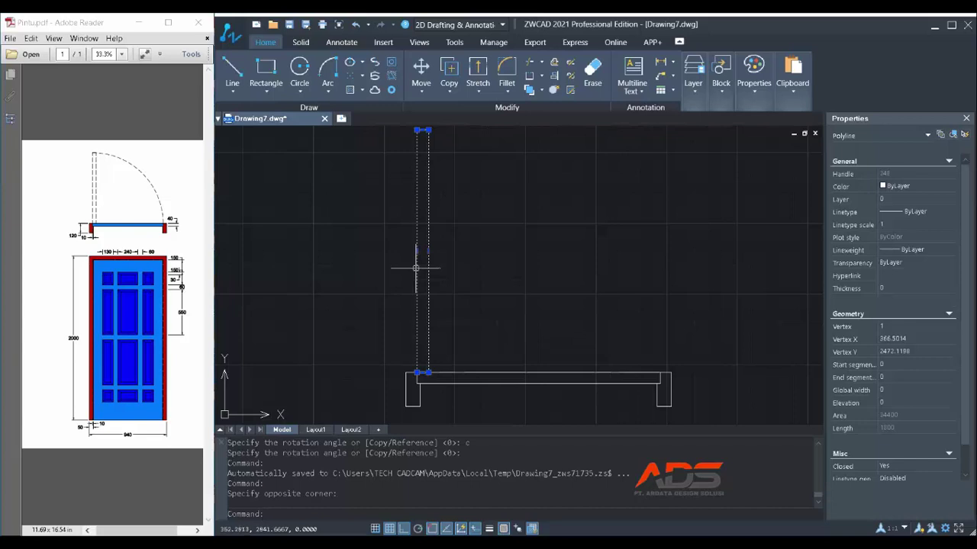
scroll(492, 327, "down", 2)
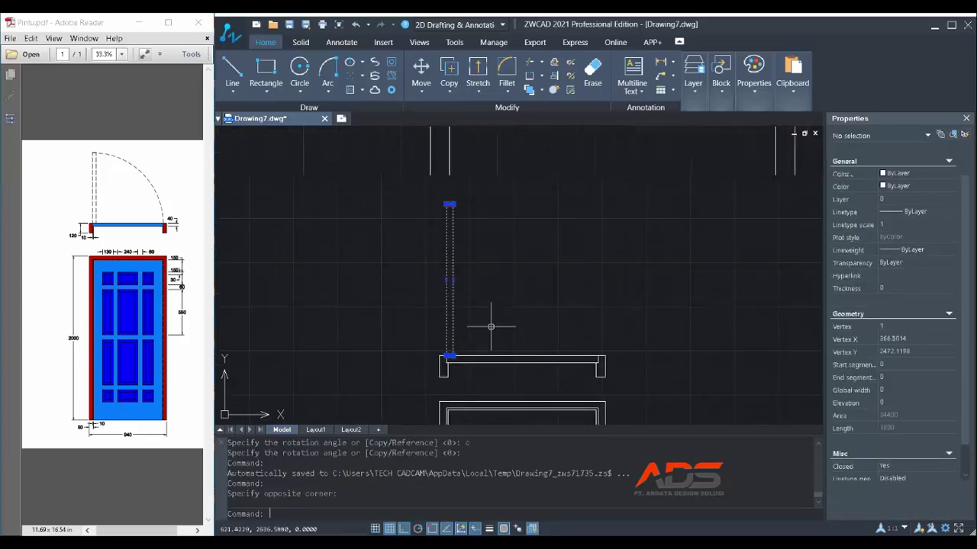
scroll(467, 335, "up", 2)
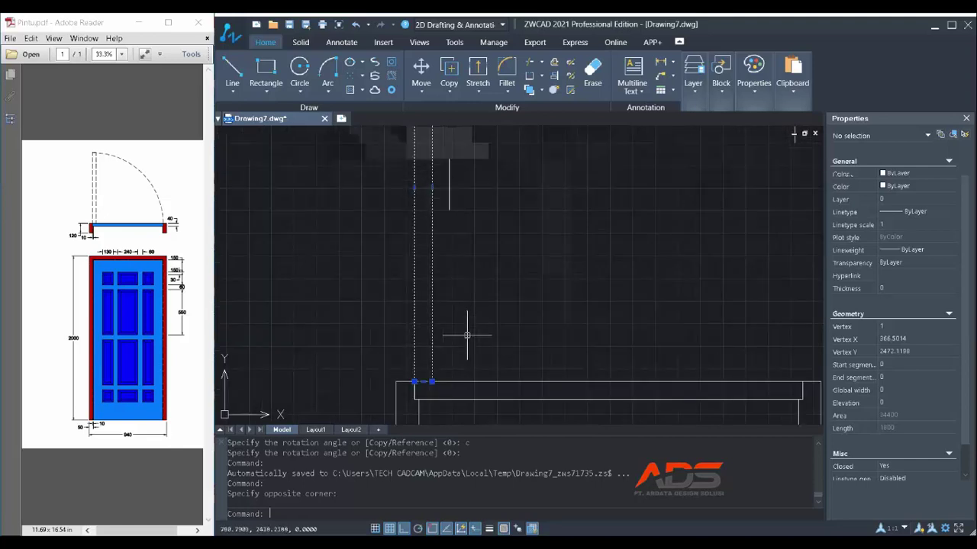
scroll(467, 335, "down", 2)
key("Escape")
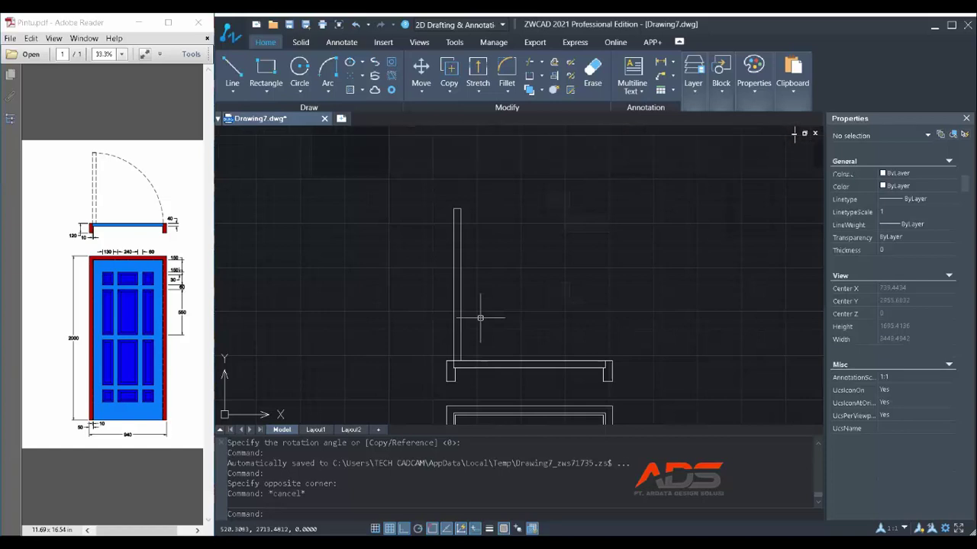
key("Escape")
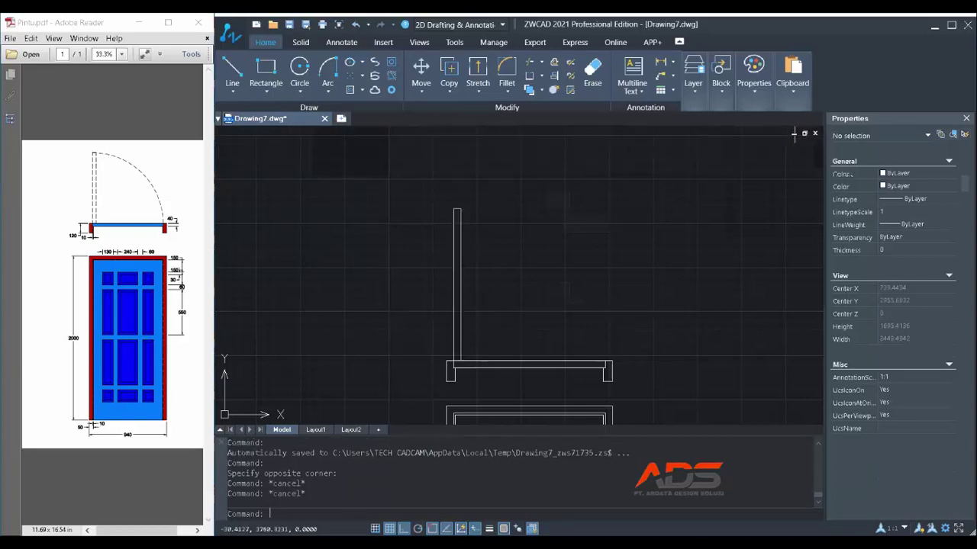
Start an arc for the door swing between the opened leaf and the closed leaf in the plan view
left_click(328, 92)
left_click(376, 166)
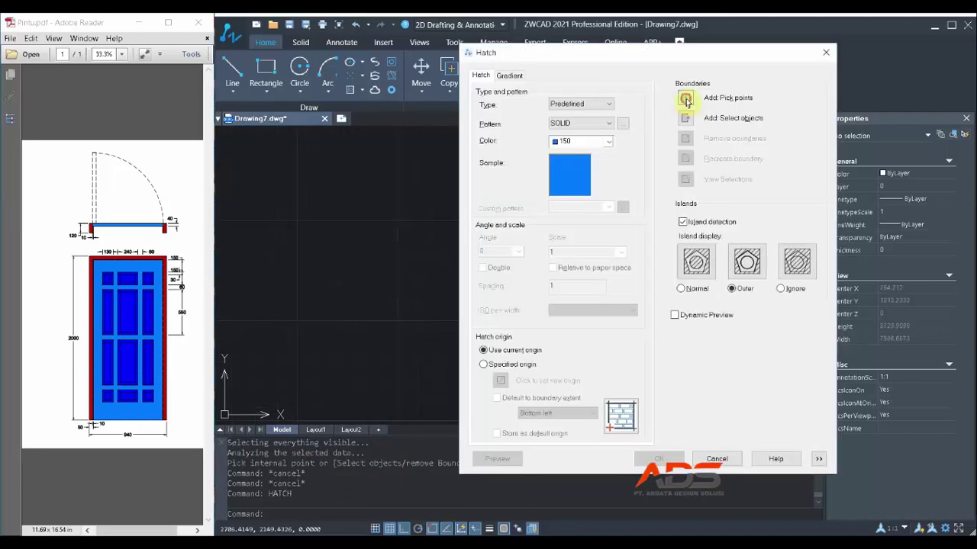
Fill the door face around the panels and the plan view's door leaf with a SOLID hatch in colour 150
left_click(652, 96)
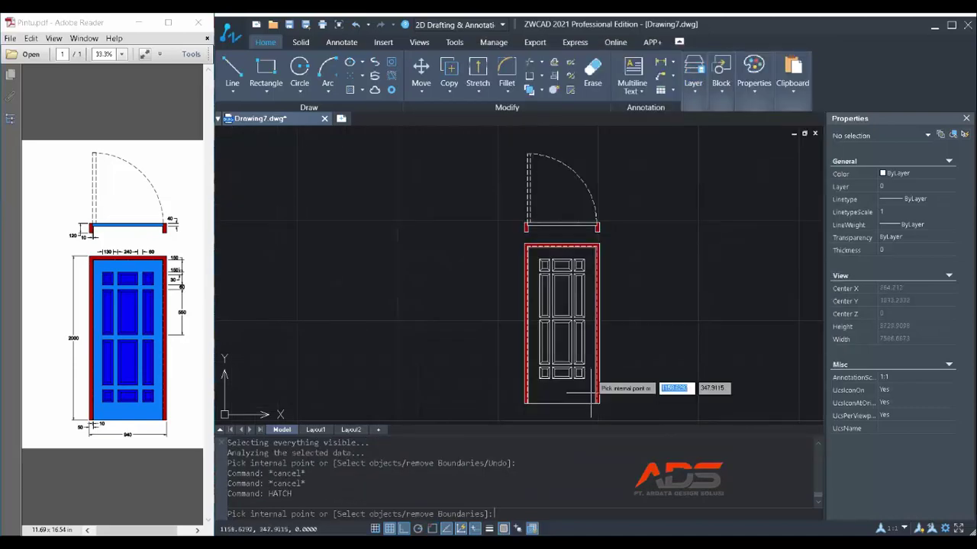
left_click(592, 270)
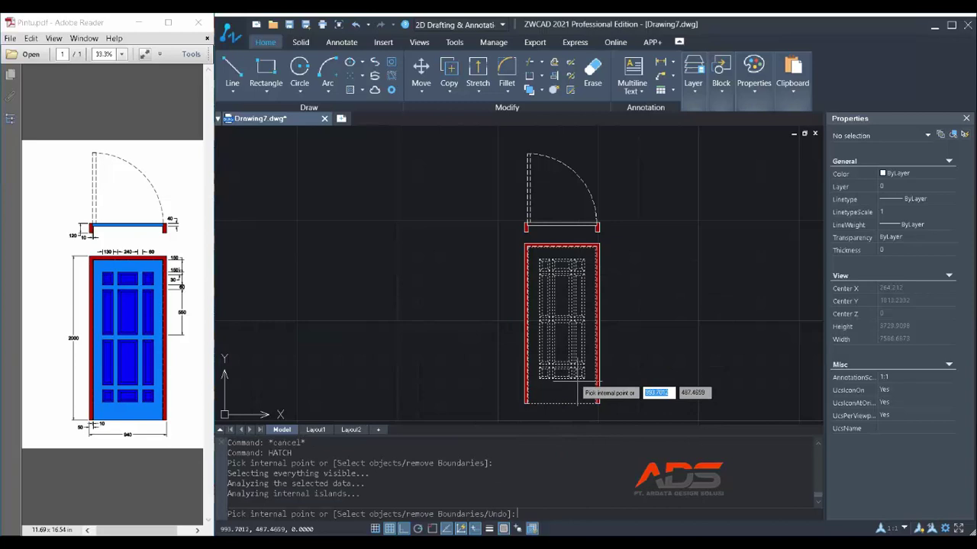
left_click(563, 225)
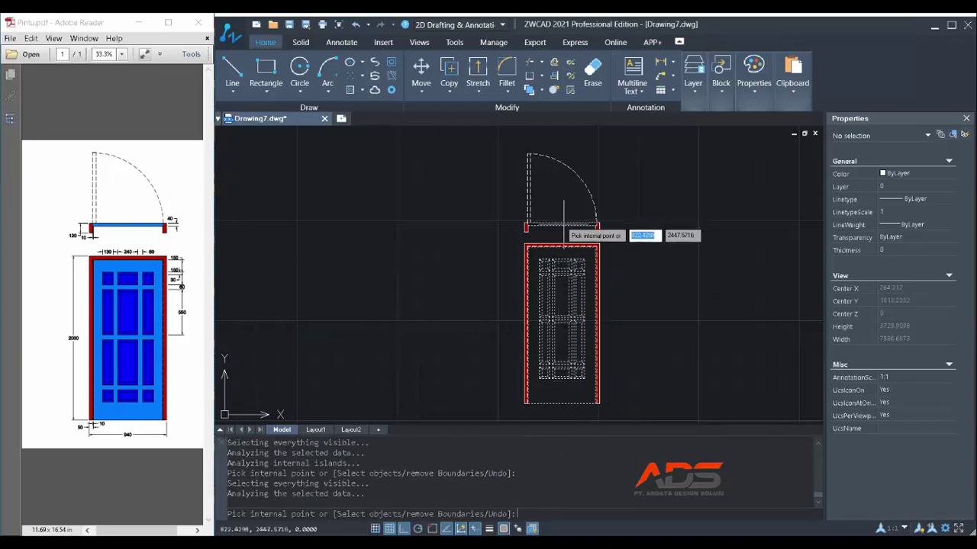
key("Return")
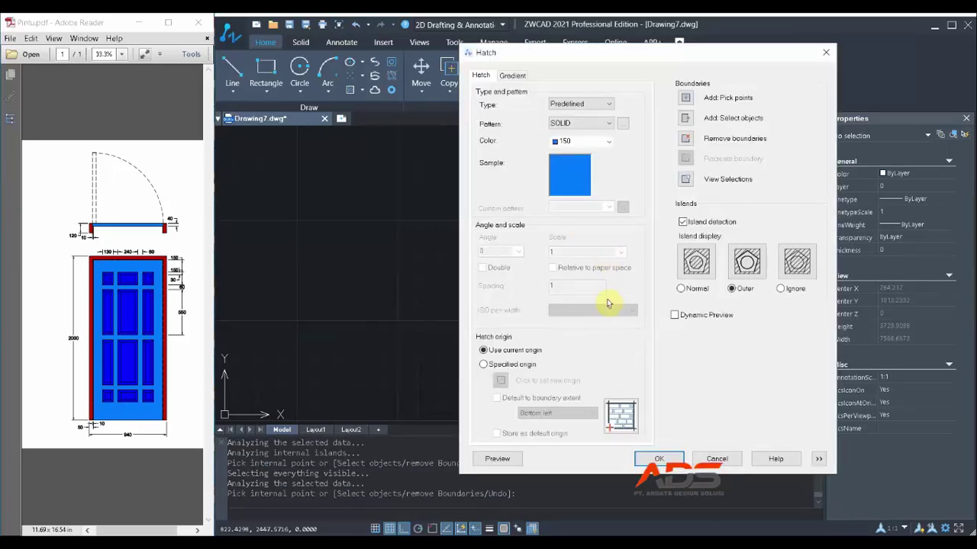
left_click(658, 459)
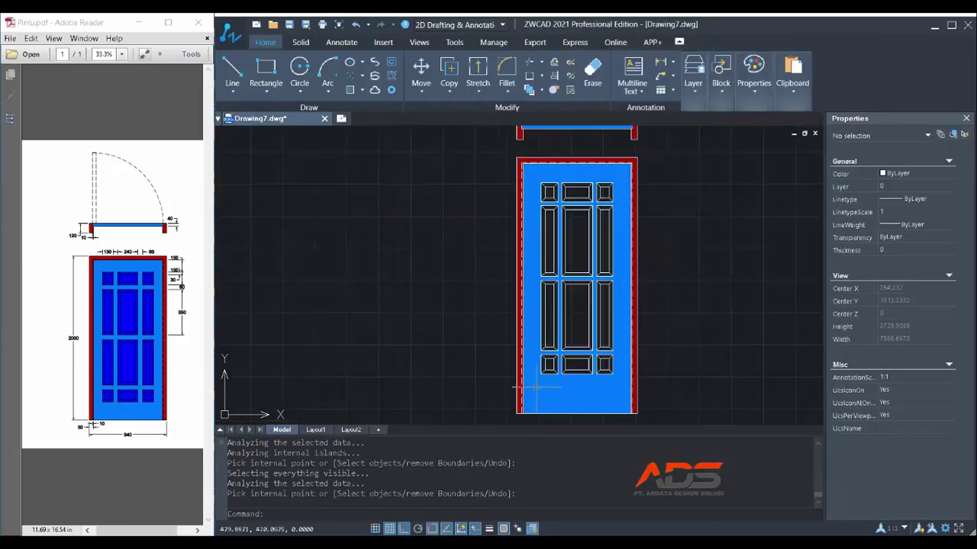
scroll(536, 387, "down", 2)
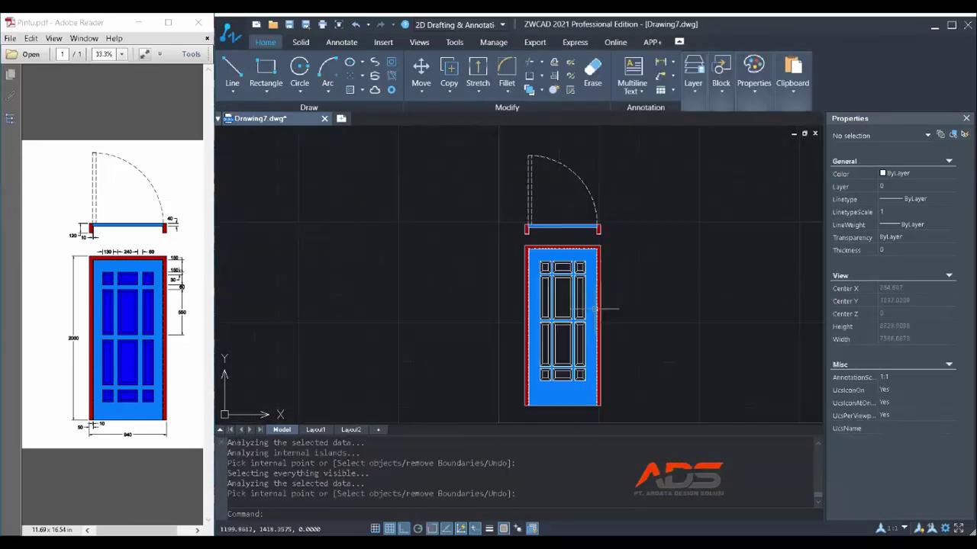
key("Escape")
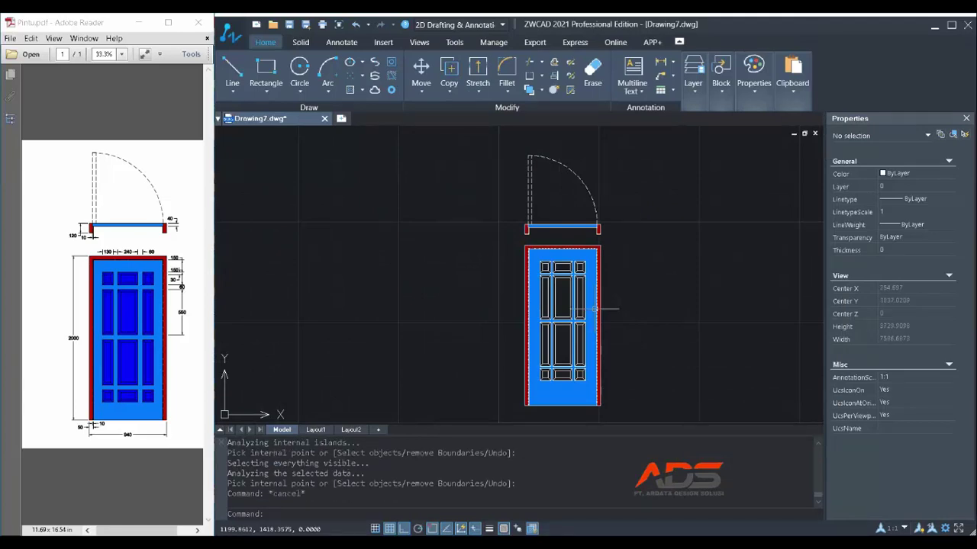
Set up another SOLID hatch in blue with its boundaries defined by internal points
key("Return")
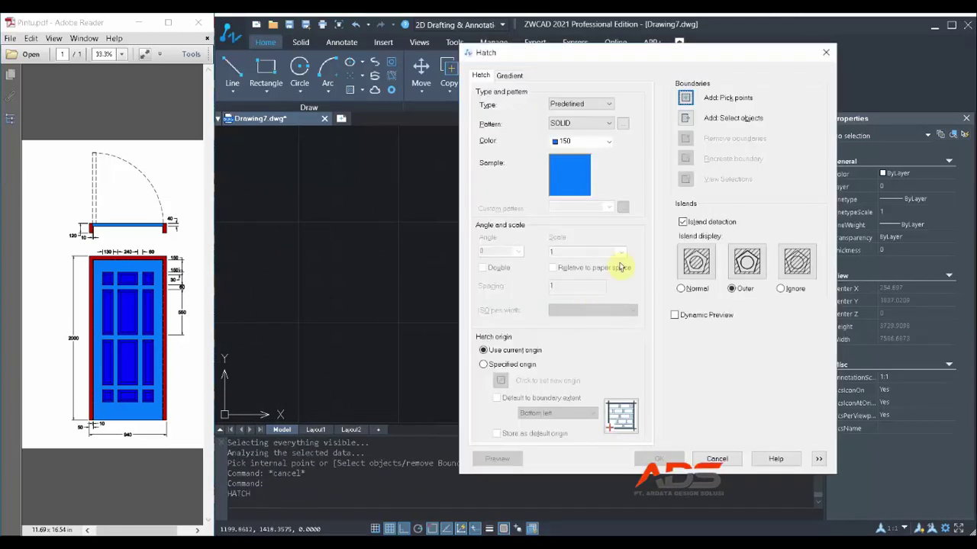
left_click(610, 142)
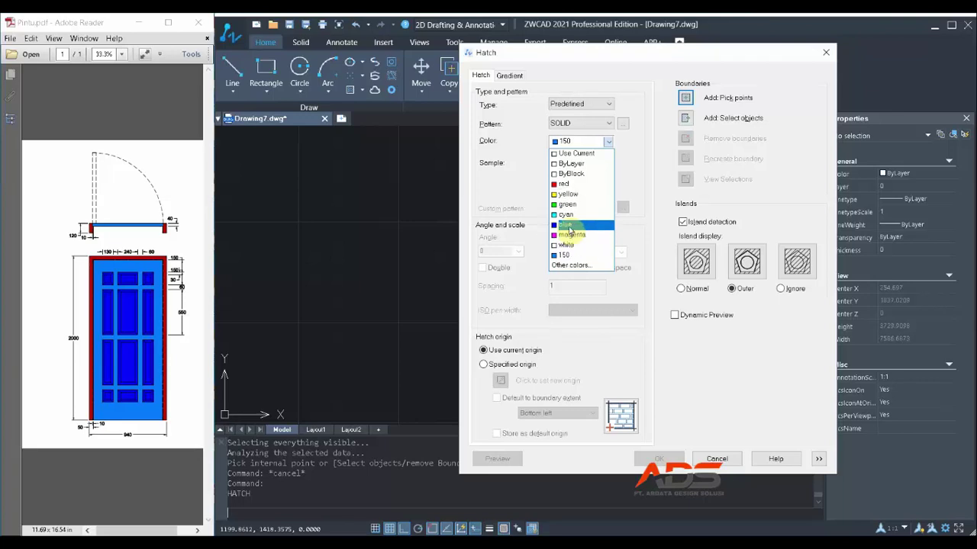
left_click(568, 226)
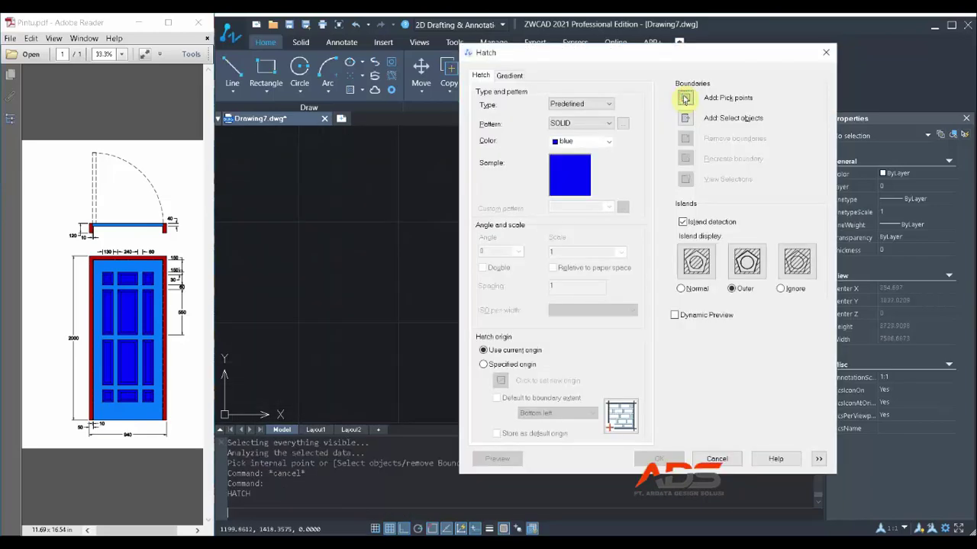
left_click(685, 97)
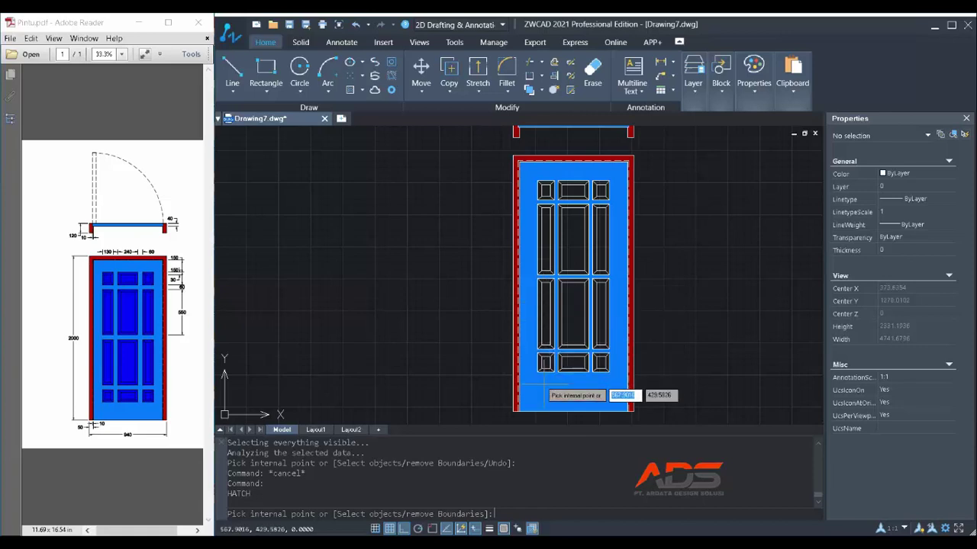
Pick the areas inside the upper two rows of door panels as boundaries for the blue SOLID hatch
scroll(544, 386, "up", 4)
scroll(525, 348, "down", 4)
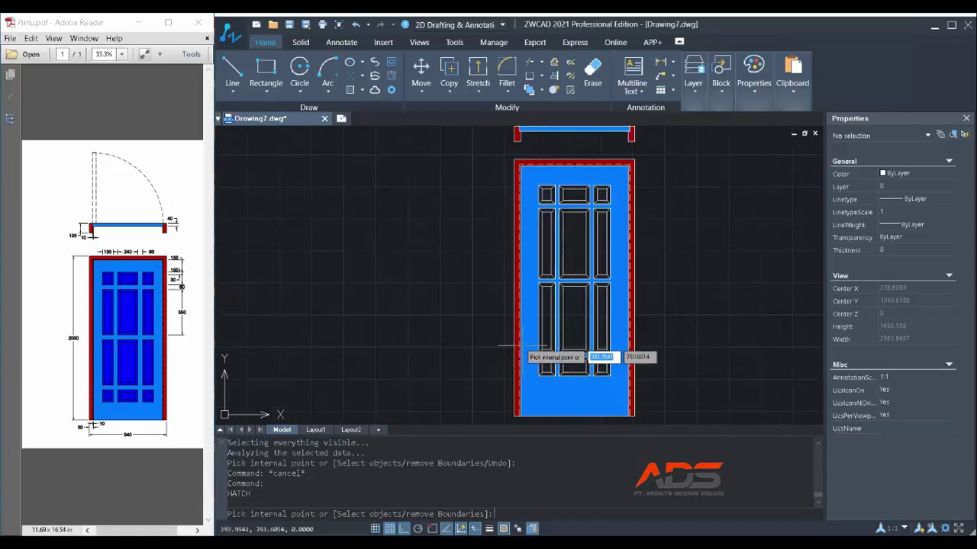
left_click(600, 192)
left_click(600, 195)
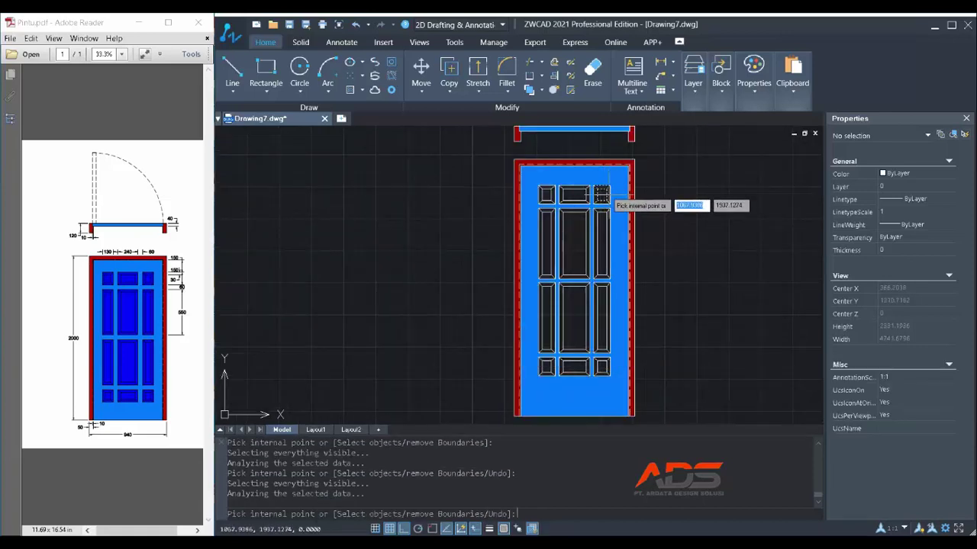
left_click(601, 200)
scroll(602, 204, "up", 2)
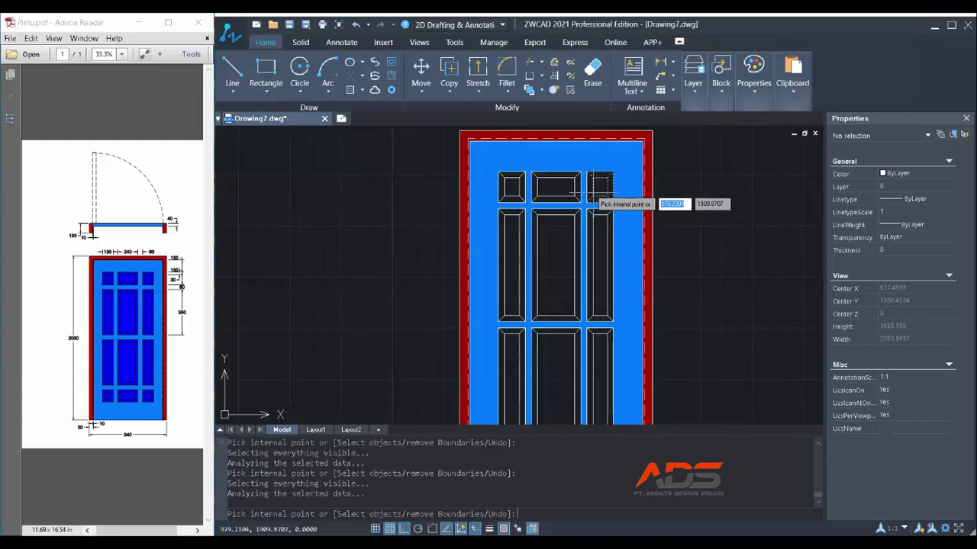
left_click(578, 185)
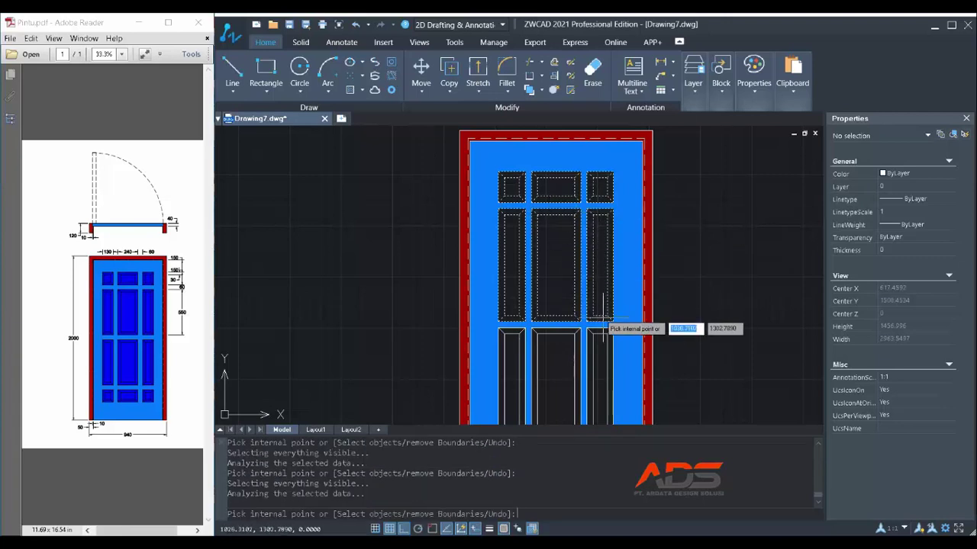
Add the areas inside the lower two rows of door panels to the blue hatch's boundaries
scroll(605, 305, "down", 2)
scroll(609, 289, "up", 2)
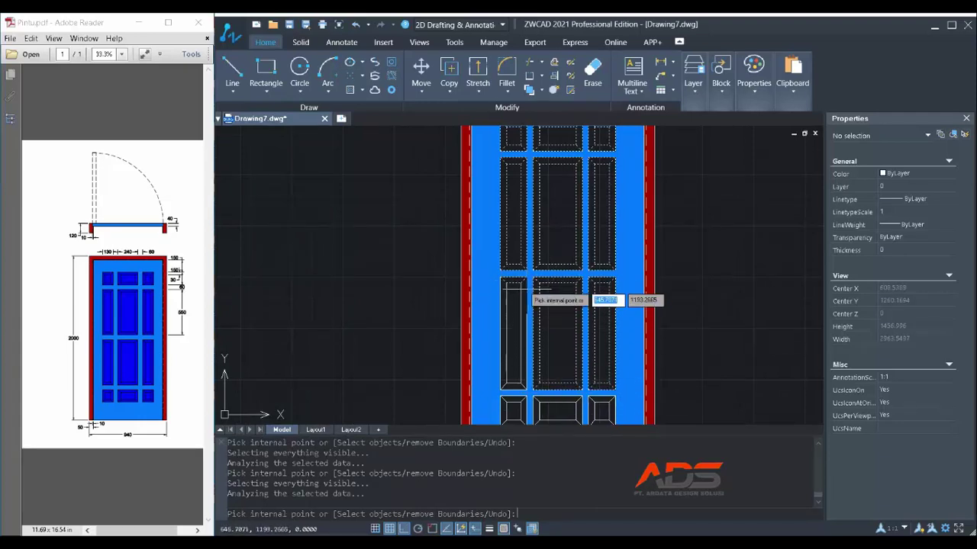
scroll(533, 281, "down", 2)
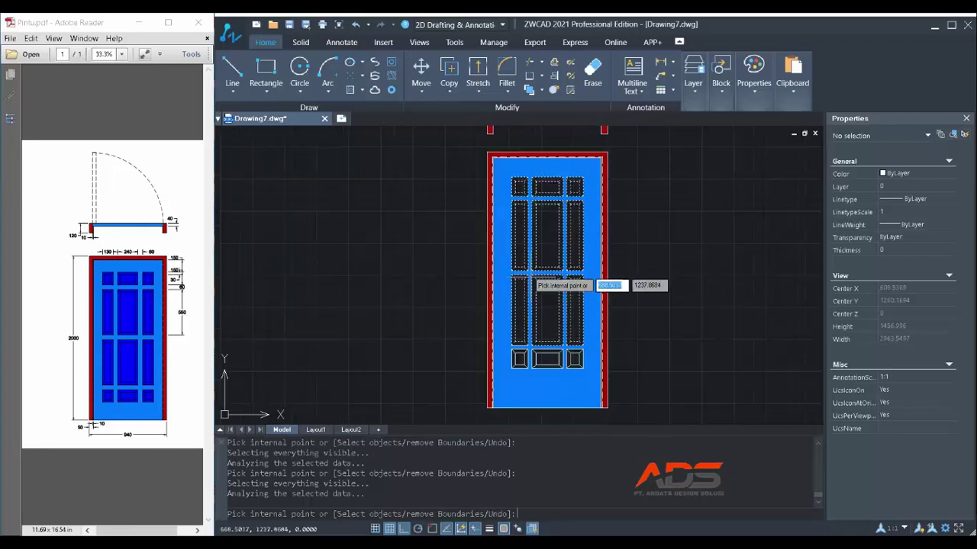
scroll(533, 281, "up", 4)
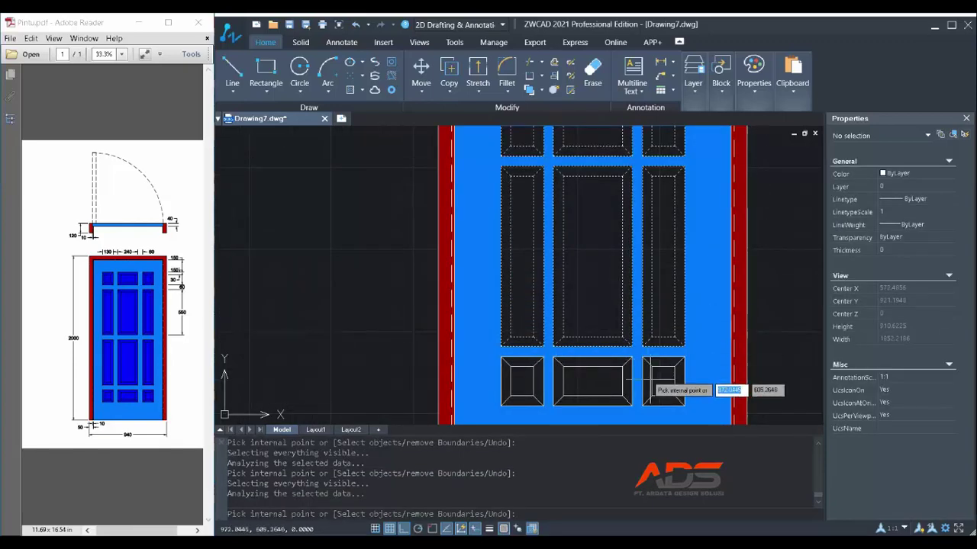
scroll(662, 373, "up", 2)
left_click(647, 357)
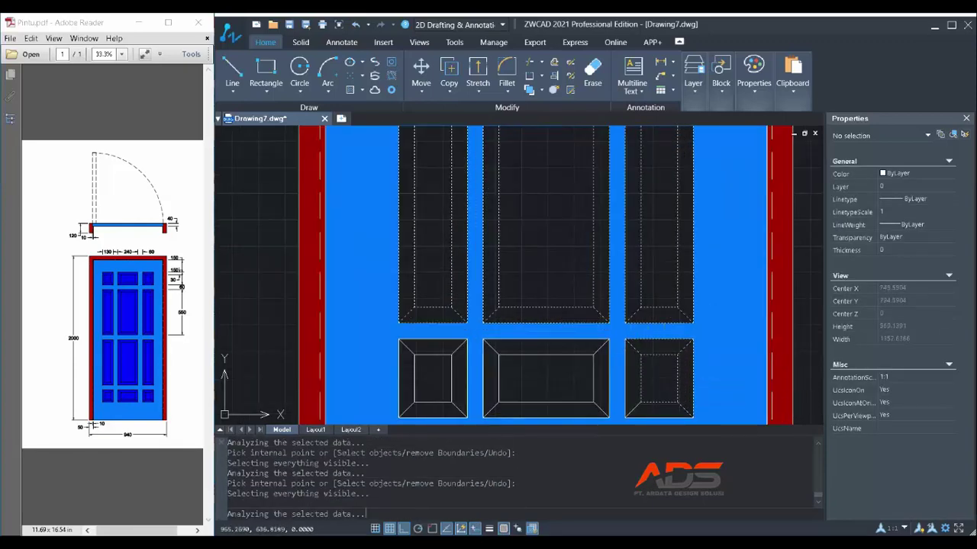
scroll(647, 324, "down", 2)
scroll(650, 368, "up", 2)
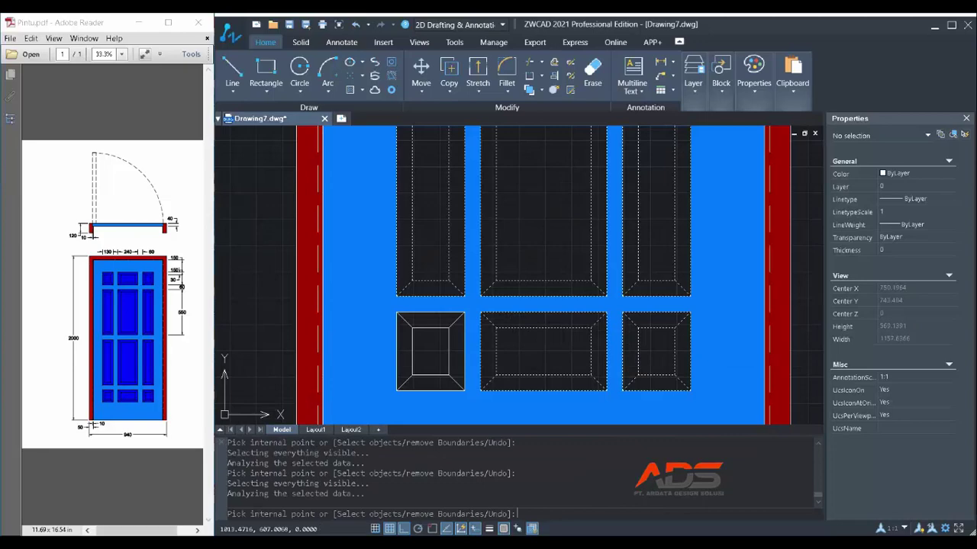
left_click(433, 341)
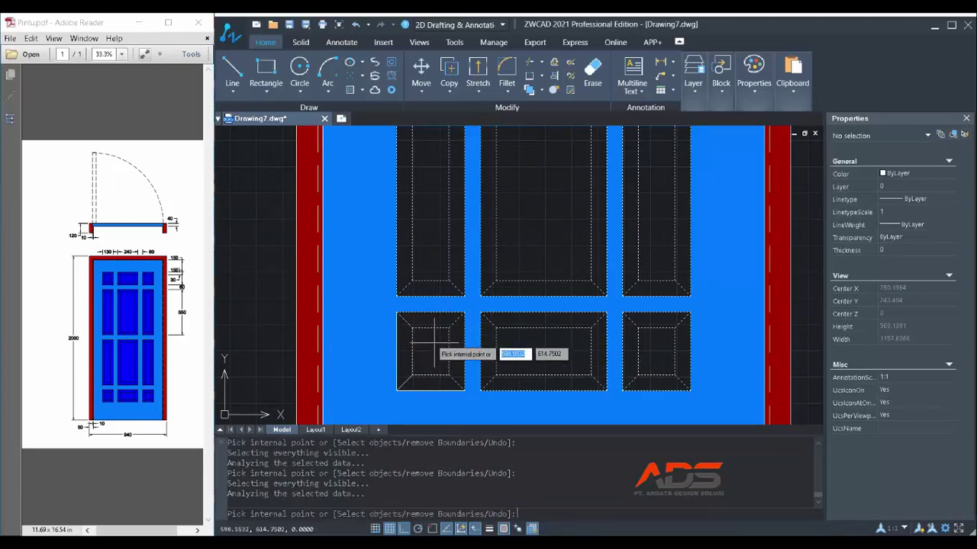
scroll(526, 324, "down", 2)
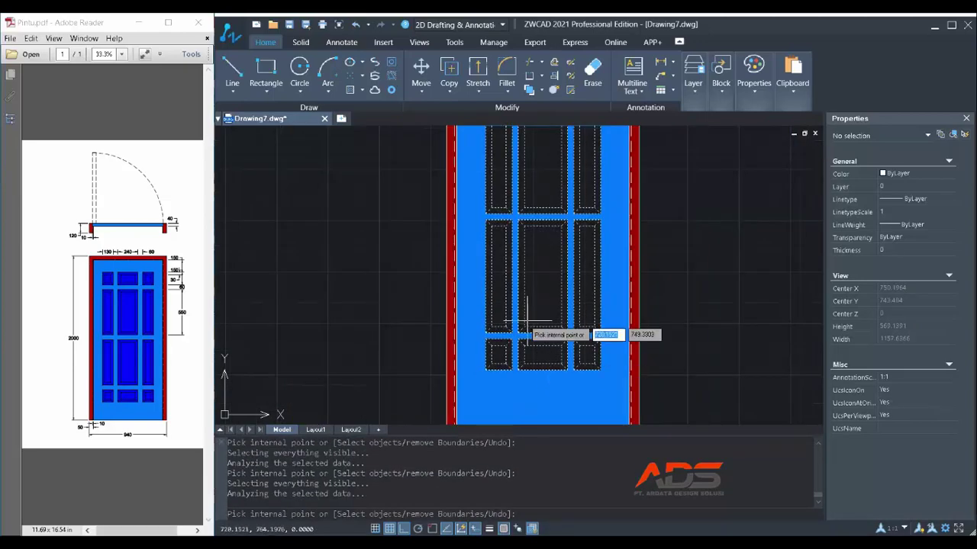
scroll(527, 323, "down", 3)
scroll(534, 263, "up", 3)
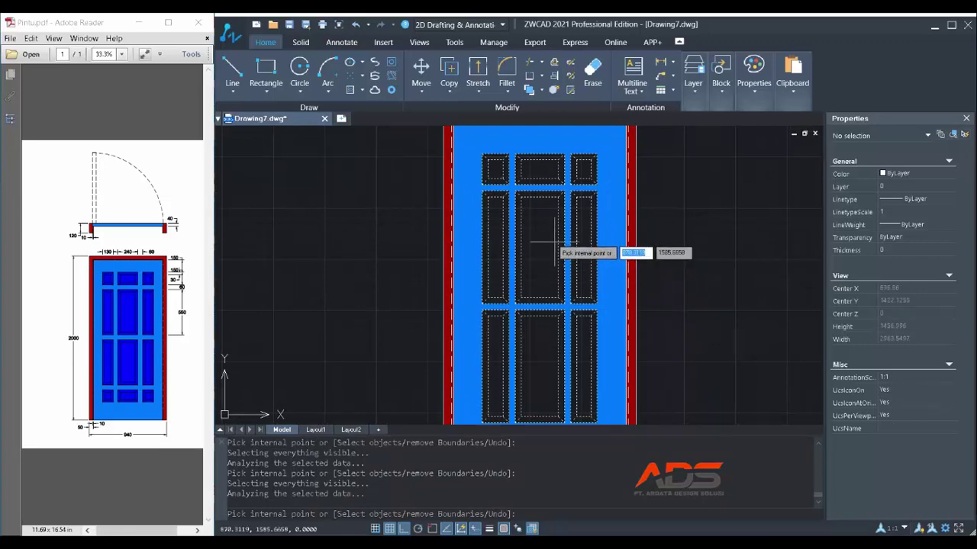
Preview the blue hatch and check every door panel for unfilled areas
key("Return")
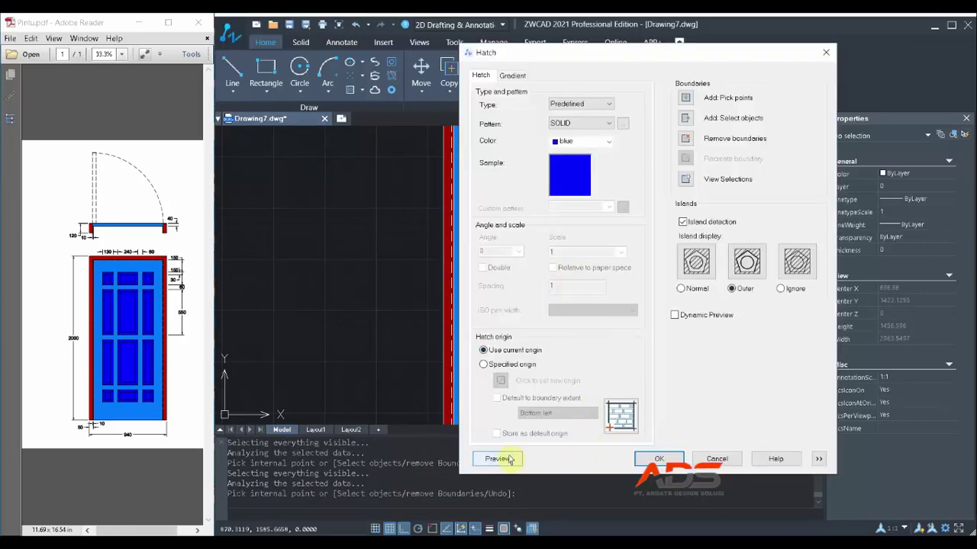
left_click(497, 459)
scroll(673, 268, "down", 2)
scroll(673, 269, "up", 3)
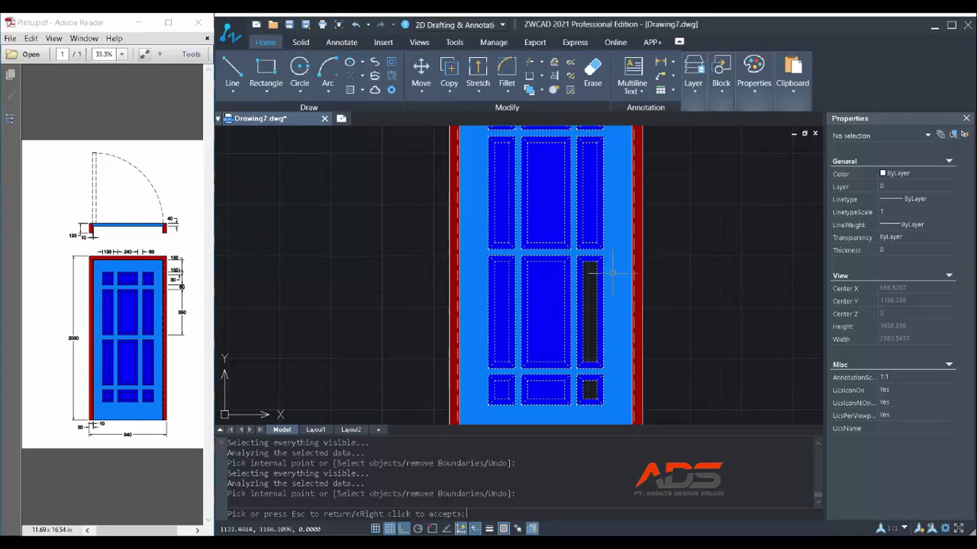
scroll(608, 272, "down", 2)
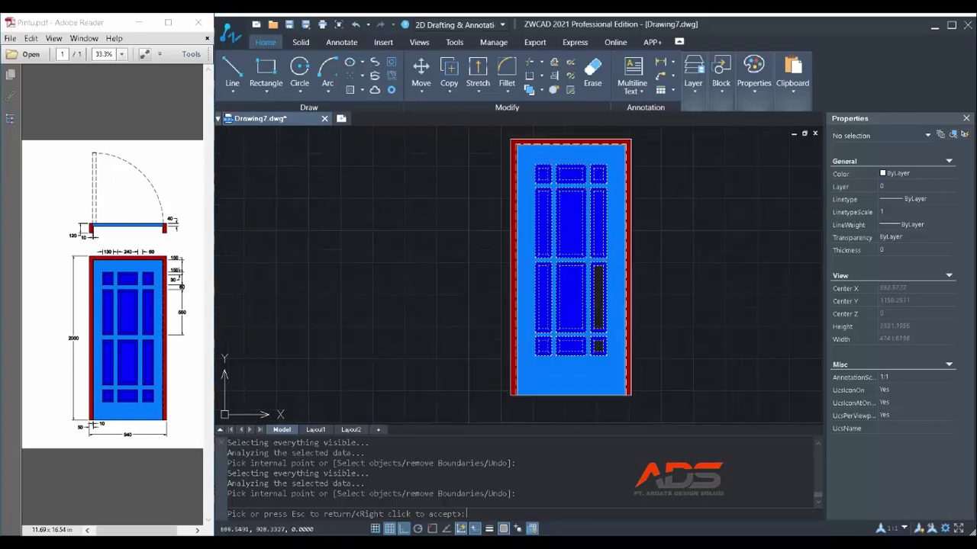
right_click(584, 307)
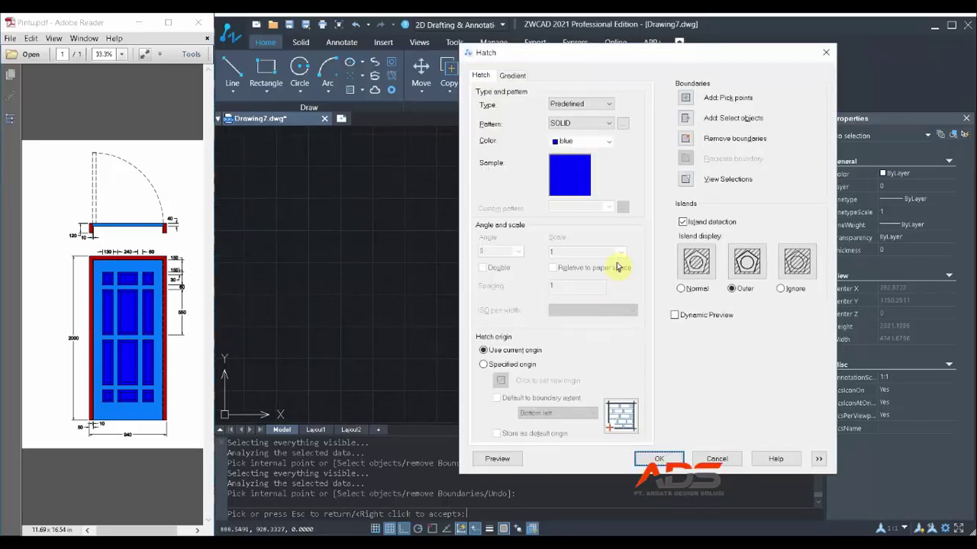
Add the unfilled centres of the rightmost panels in the lower two rows to the hatch boundaries and preview the fill
left_click(685, 98)
scroll(534, 283, "up", 3)
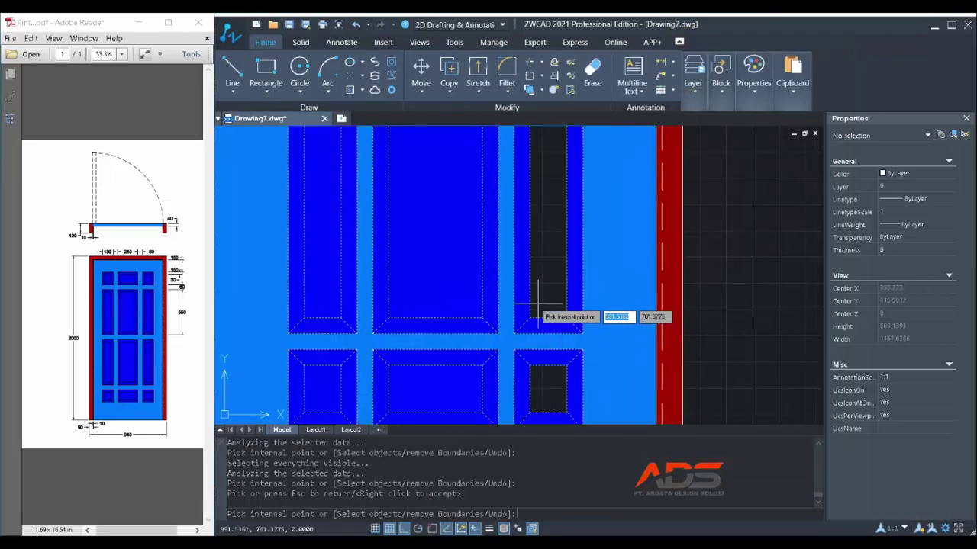
left_click(543, 367)
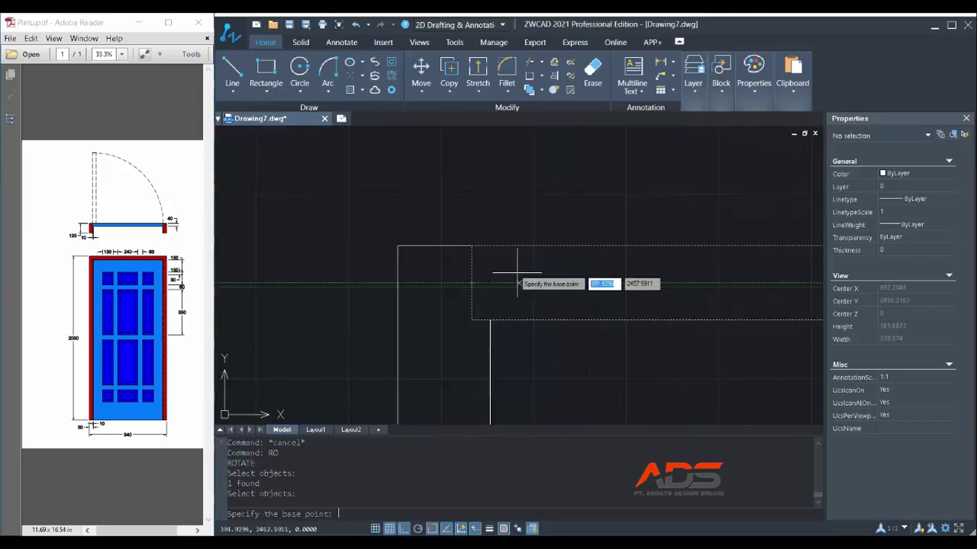
left_click(625, 304)
scroll(634, 366, "down", 3)
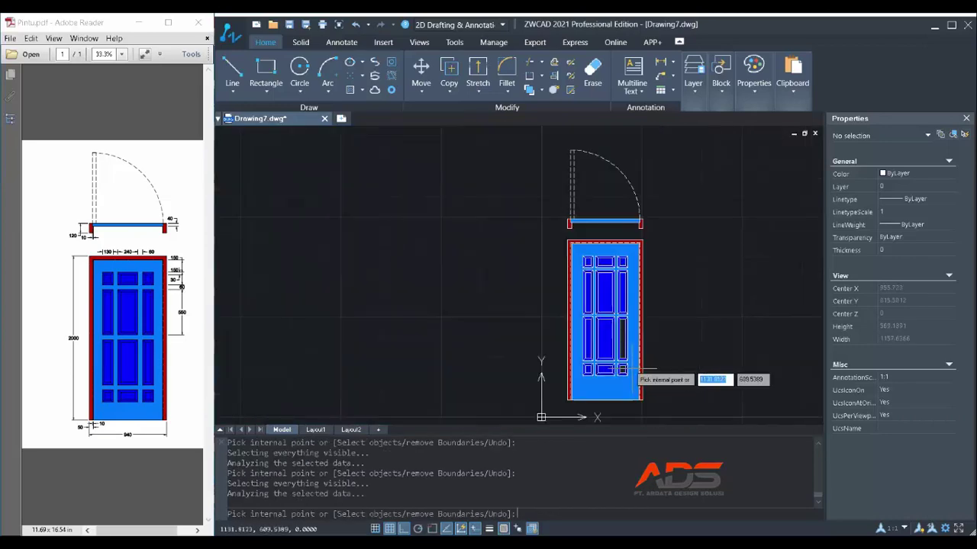
left_click(622, 371)
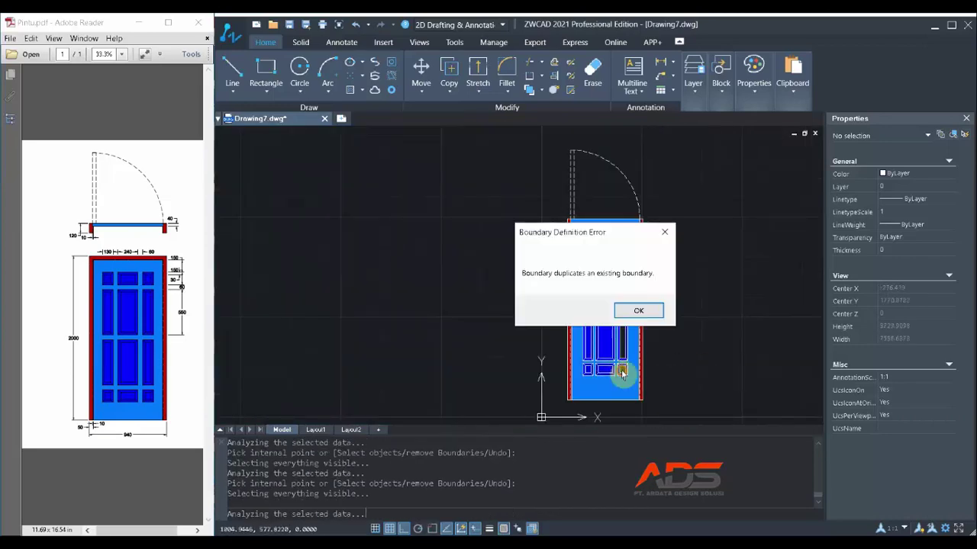
left_click(630, 308)
key("Return")
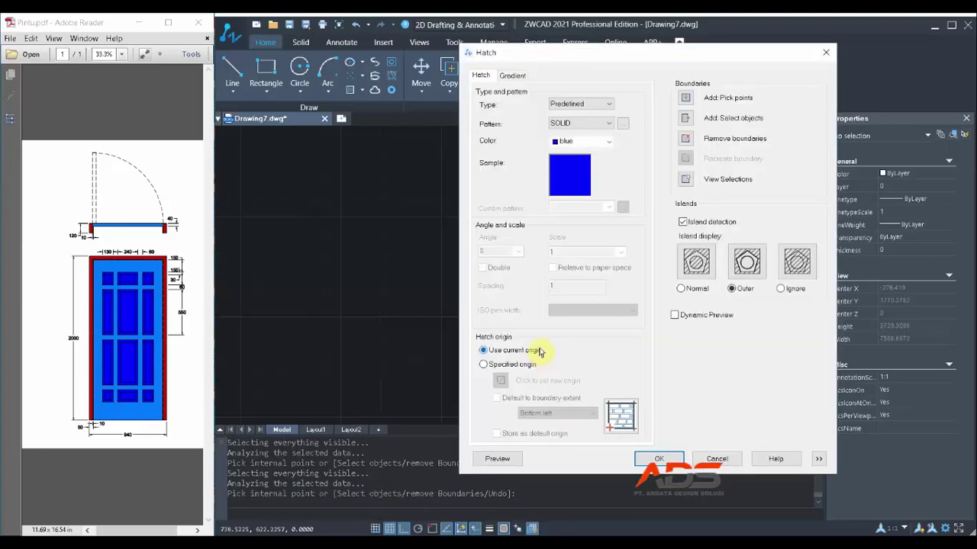
left_click(498, 459)
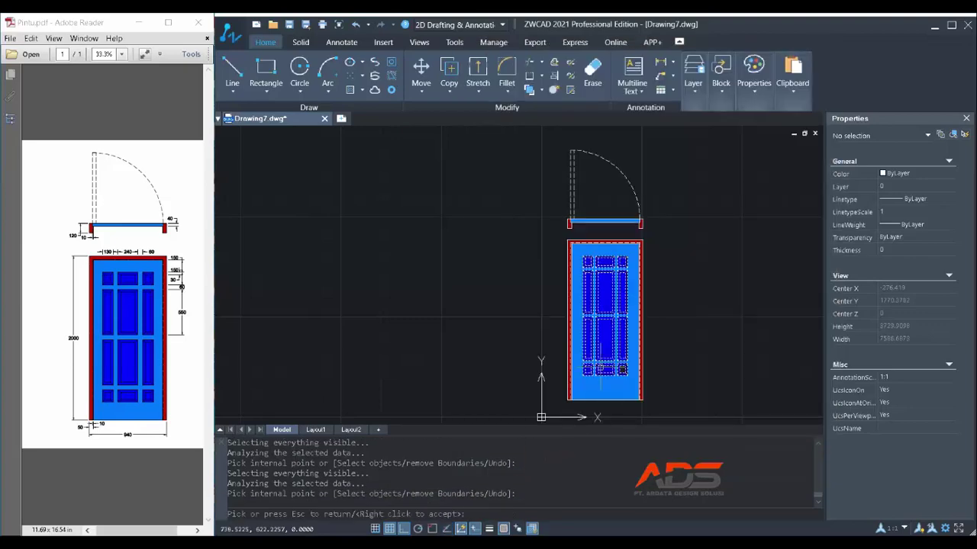
scroll(620, 373, "up", 4)
key("Escape")
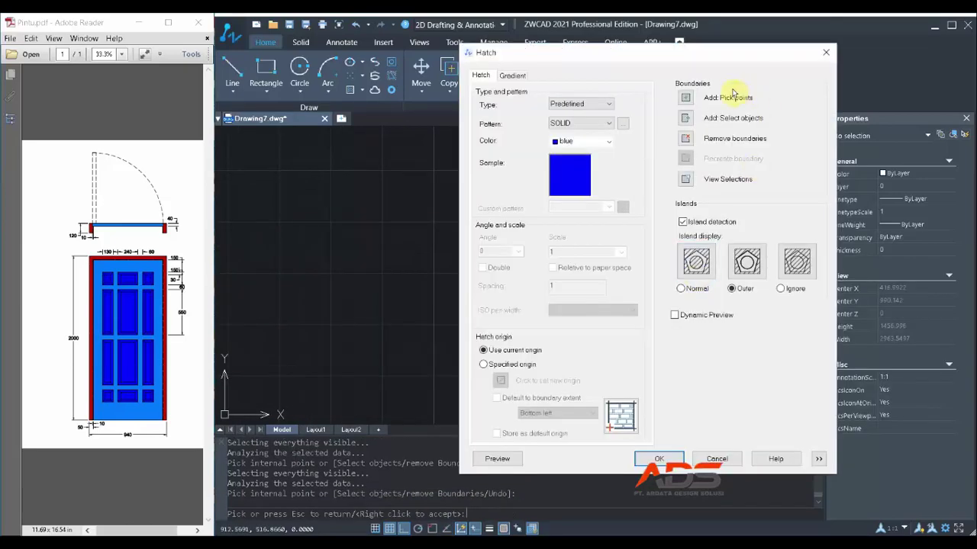
Try to add the unfilled centre of the door's bottom right panel to the hatch boundaries again
left_click(683, 98)
left_click(640, 353)
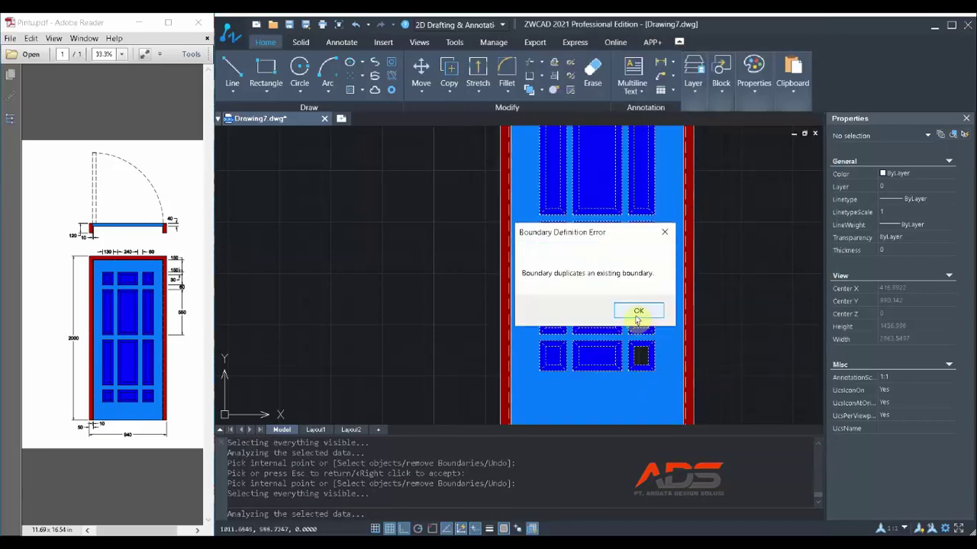
left_click(635, 309)
scroll(639, 352, "down", 5)
scroll(638, 356, "up", 3)
left_click(645, 356)
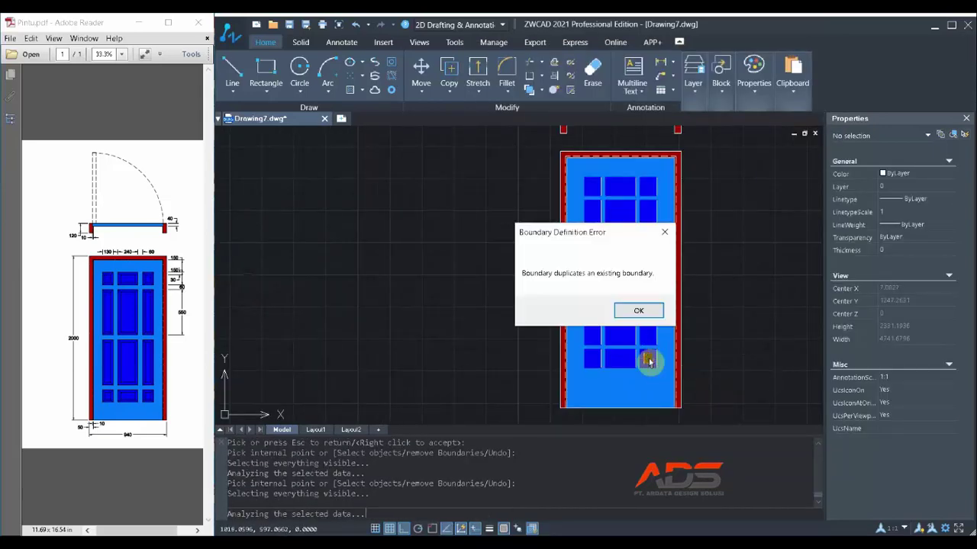
left_click(643, 314)
scroll(657, 385, "down", 5)
scroll(660, 391, "up", 3)
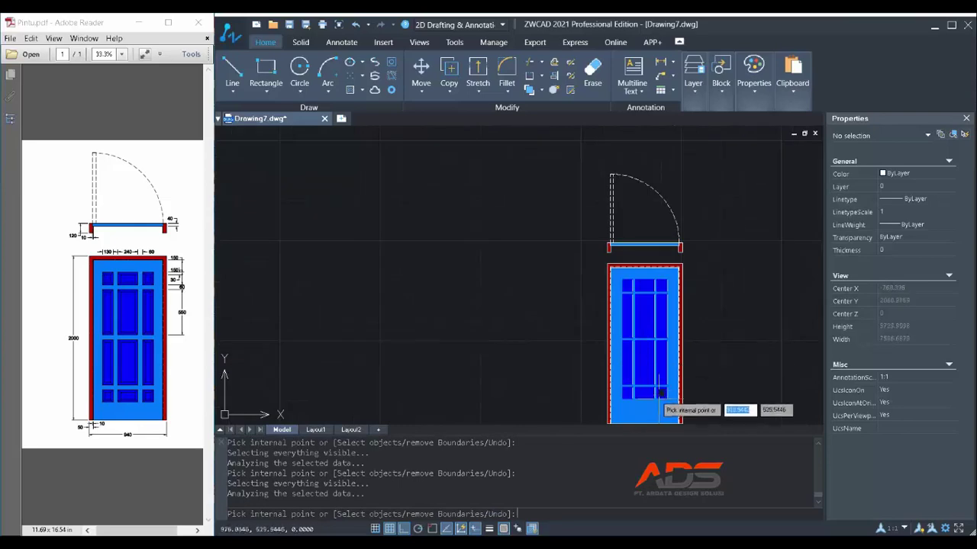
Pick the bottom right panel's centre once more and apply the blue SOLID hatch to the door panels
scroll(457, 301, "down", 5)
scroll(656, 366, "up", 5)
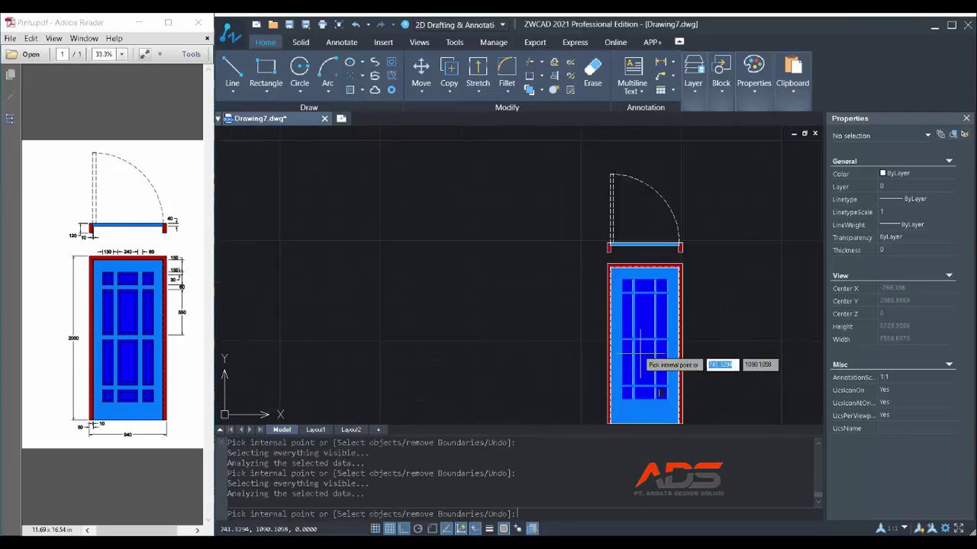
left_click(661, 393)
right_click(661, 393)
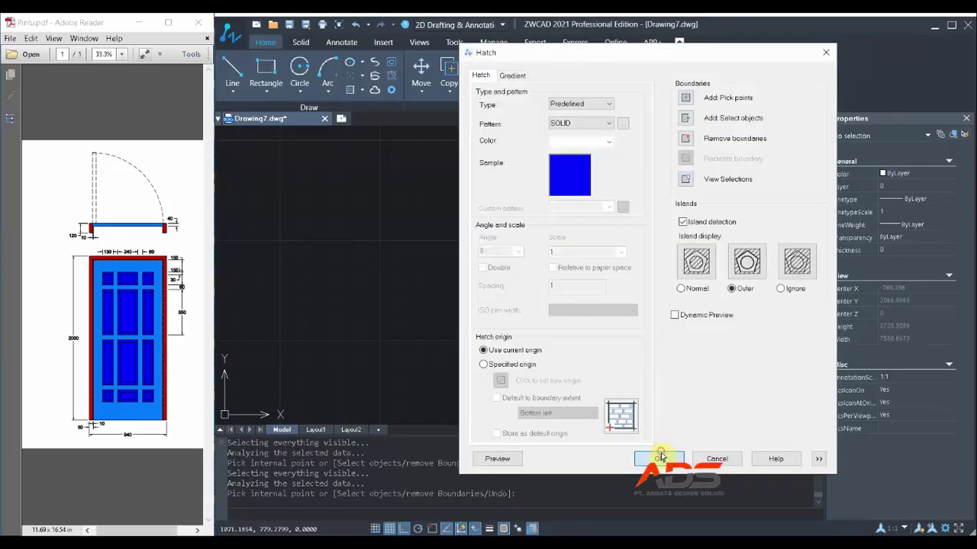
left_click(659, 459)
scroll(645, 301, "up", 5)
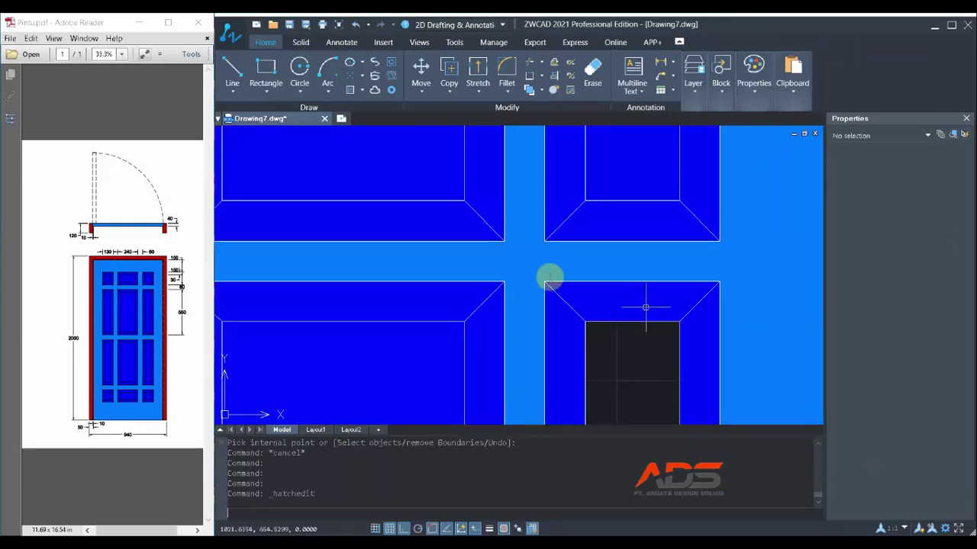
Edit the blue panel hatch to include the centre of the bottom right panel through an additional internal point
double_click(661, 267)
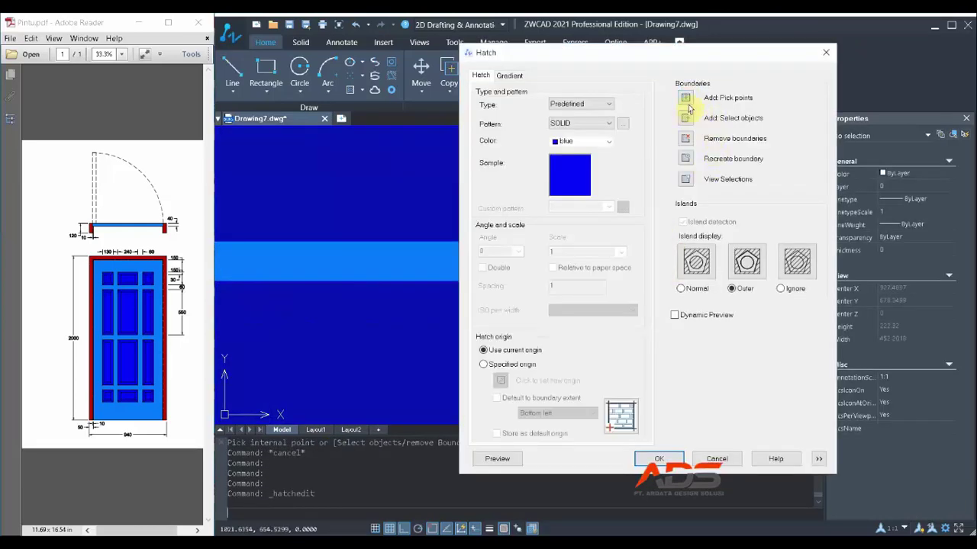
left_click(686, 100)
scroll(650, 333, "down", 6)
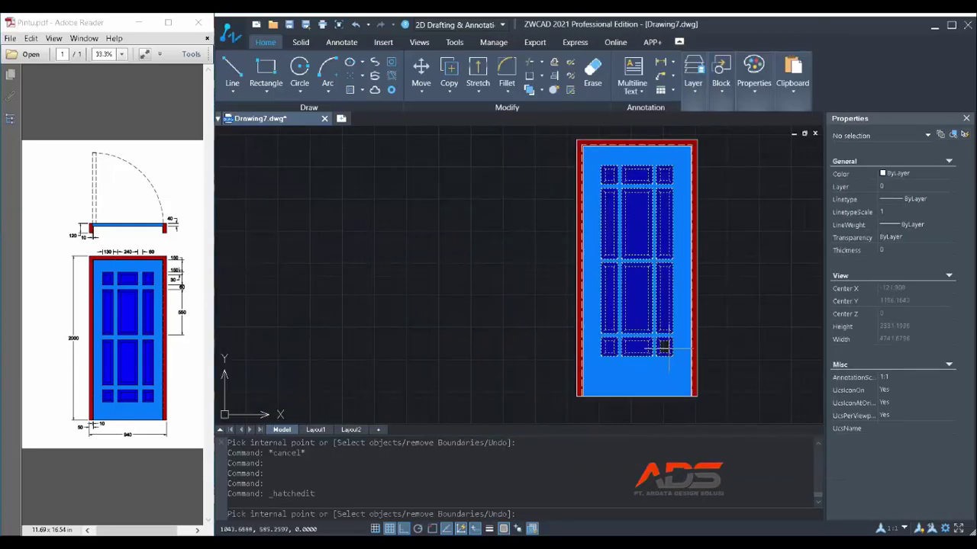
left_click(664, 347)
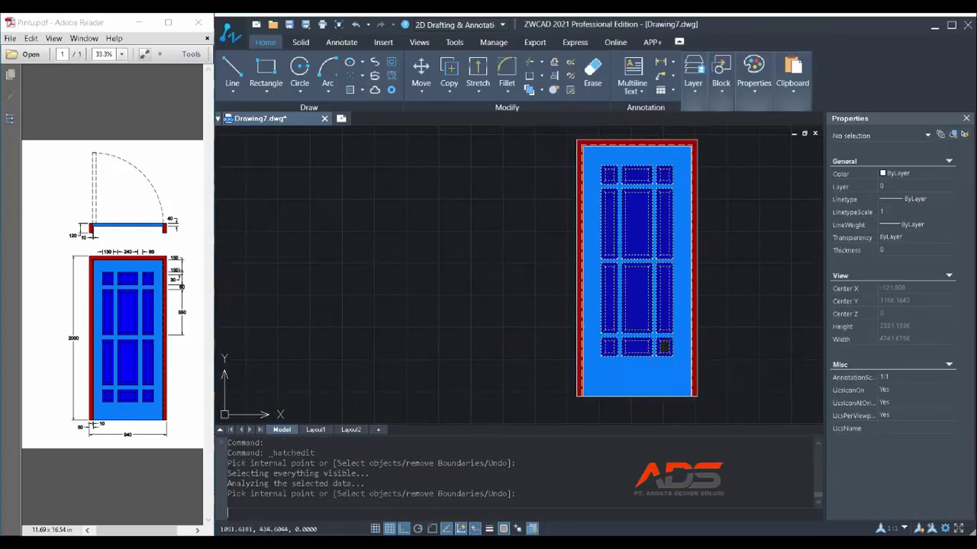
left_click(674, 369)
key("Return")
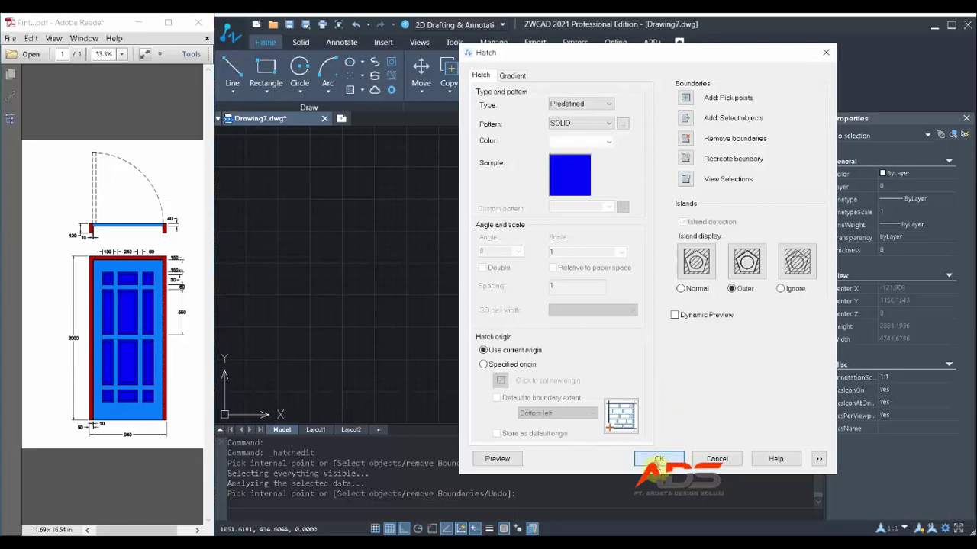
left_click(650, 462)
scroll(610, 214, "down", 3)
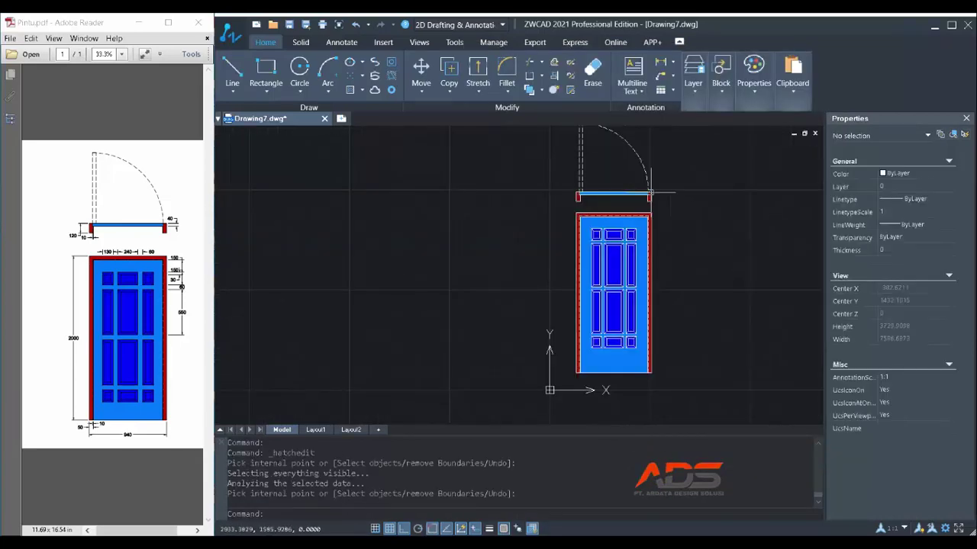
scroll(610, 244, "down", 2)
scroll(624, 256, "up", 2)
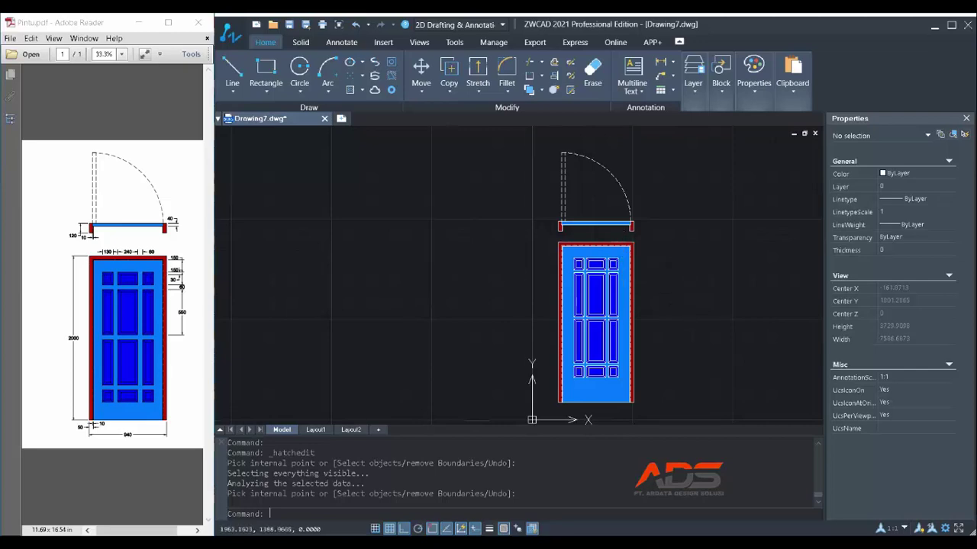
mouse_move(688, 302)
middle_mouse_down()
mouse_move(597, 283)
mouse_move(564, 310)
mouse_move(624, 311)
middle_mouse_up()
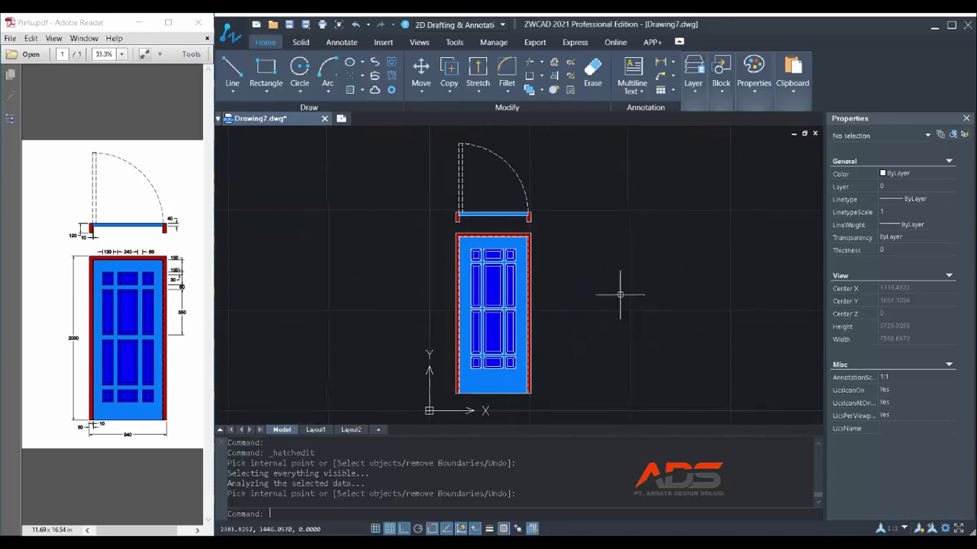
key("Escape")
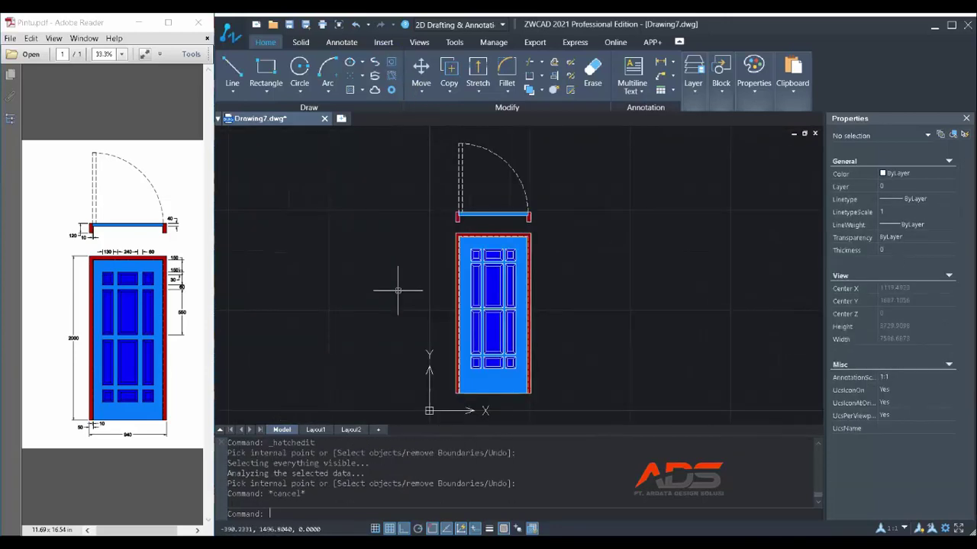
key("Escape")
key("Escape")
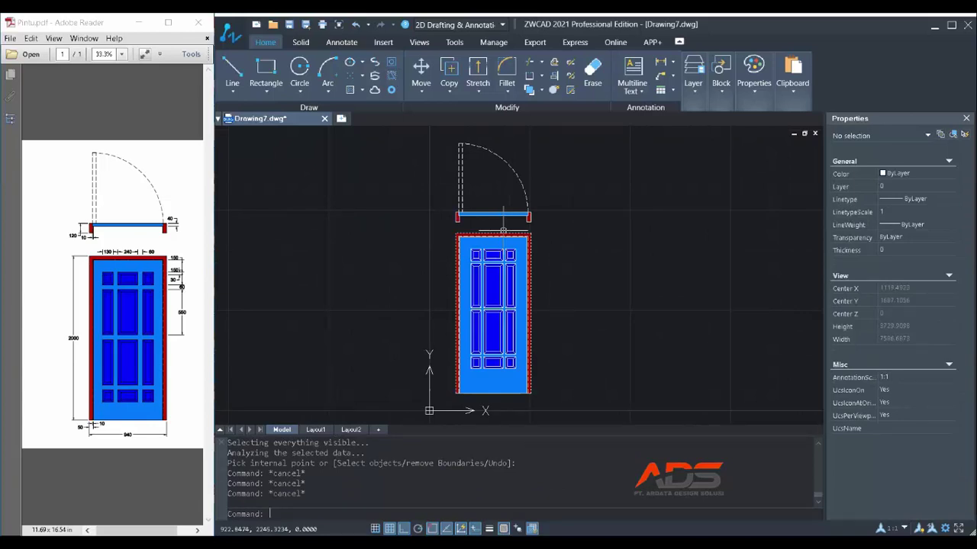
Open the dimension style manager and select the Standard style in the list
type("d")
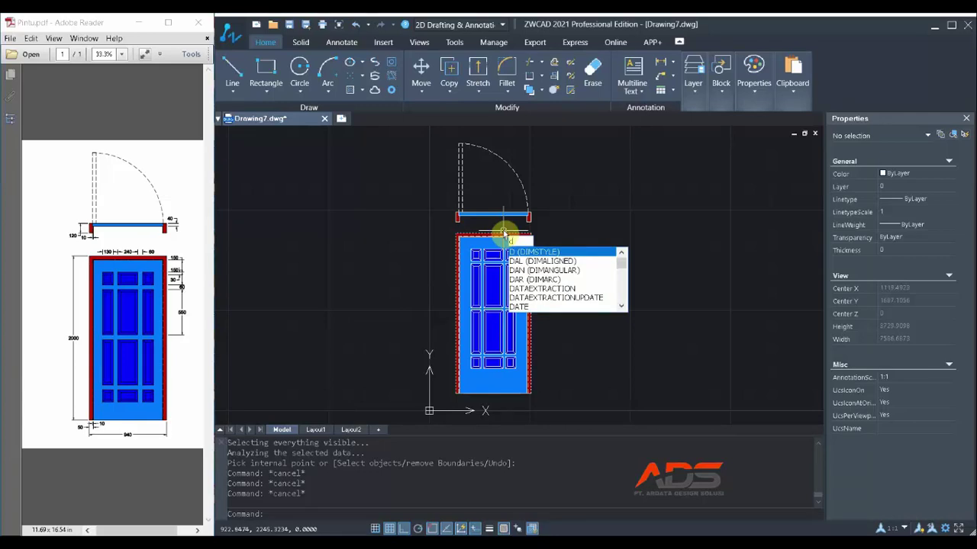
key("Return")
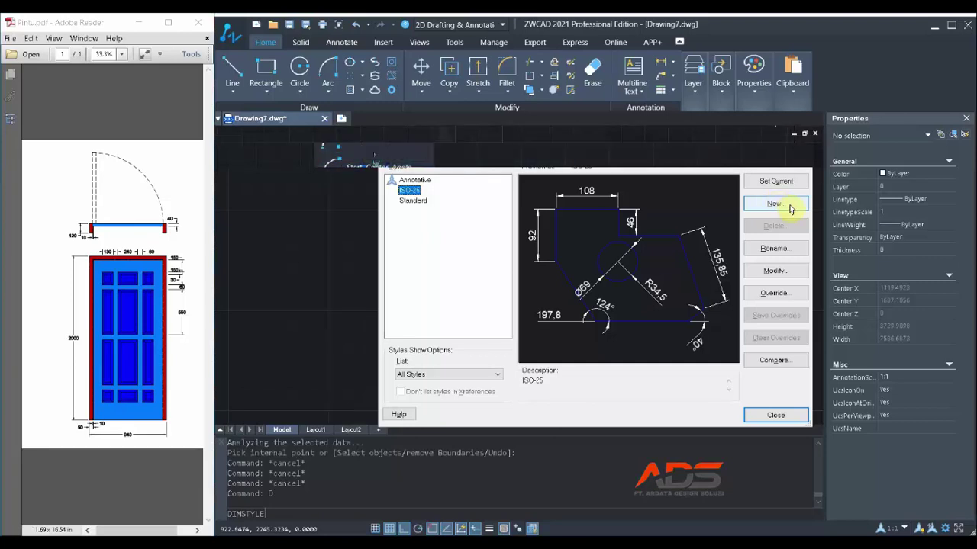
left_click(789, 205)
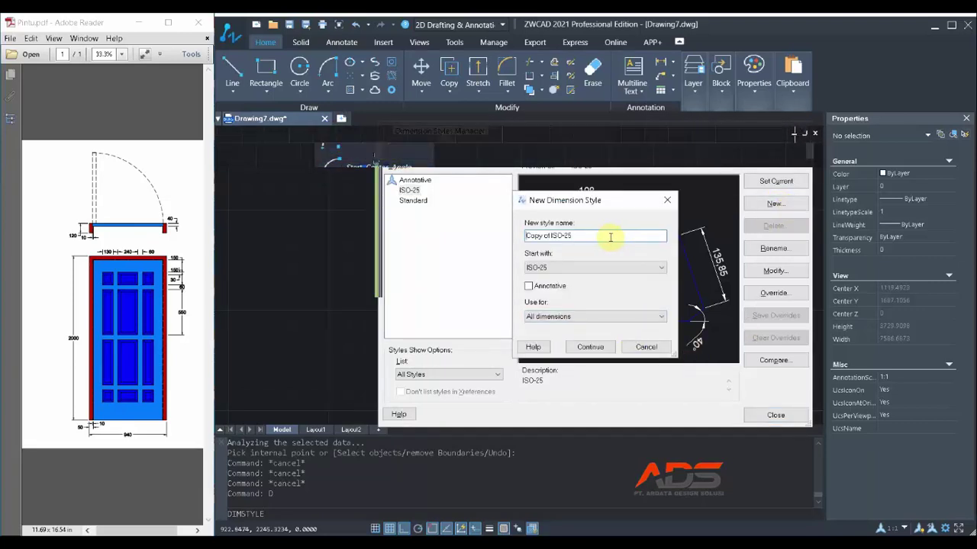
left_click(646, 347)
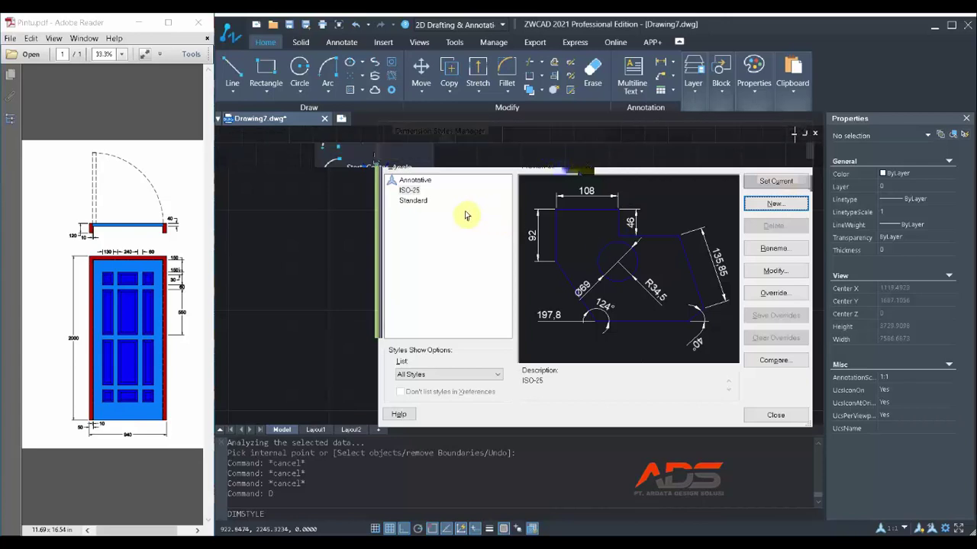
left_click(415, 200)
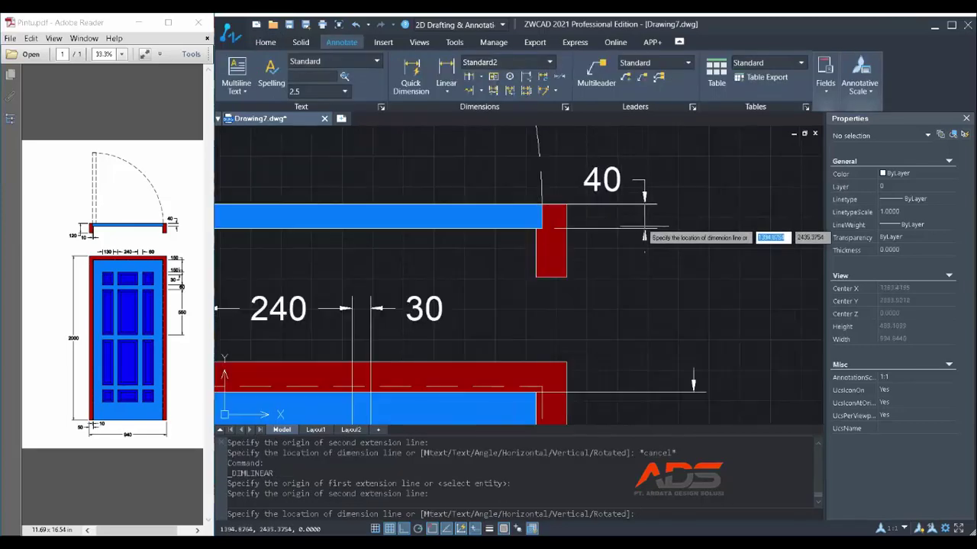
Place the vertical linear dimension of the door leaf's thickness beside the right jamb in the plan view
left_click(643, 207)
scroll(709, 231, "down", 3)
scroll(742, 268, "up", 2)
key("Escape")
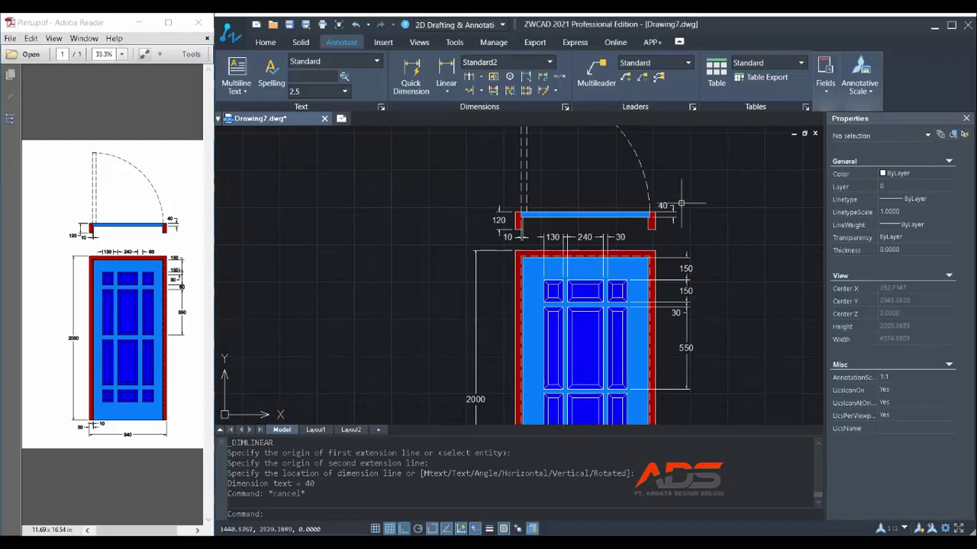
Add a horizontal linear dimension above the plan view's left jamb, from the leaf's upper left corner to the jamb's outer corner
scroll(526, 208, "up", 5)
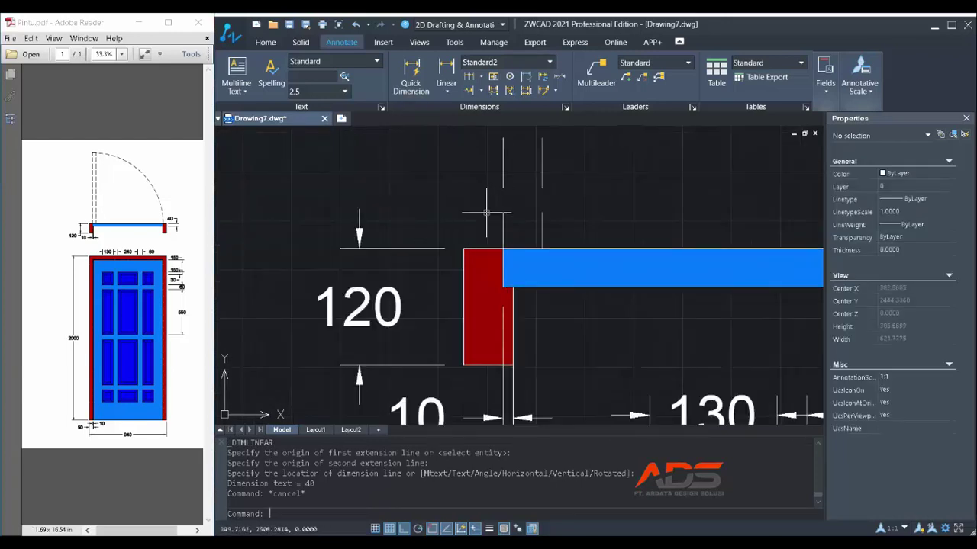
left_click(447, 76)
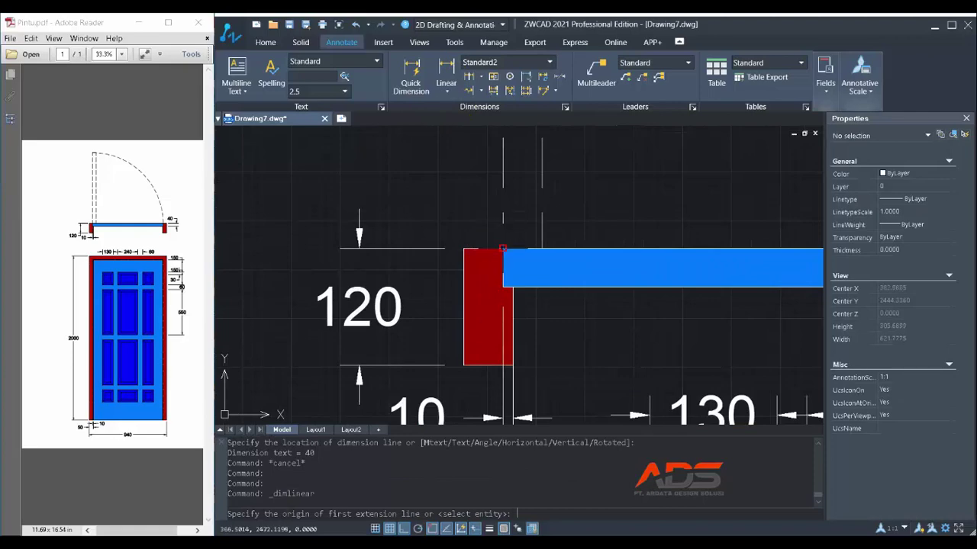
left_click(502, 248)
left_click(463, 248)
scroll(463, 248, "down", 3)
scroll(458, 200, "up", 2)
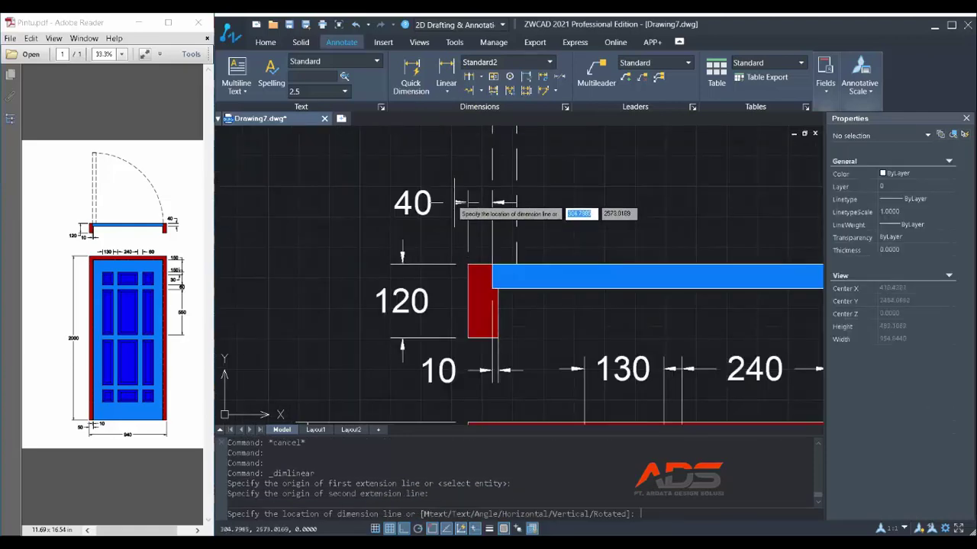
left_click(458, 200)
key("Escape")
Review the dimensioned plan view and elevation of the door for completeness
scroll(459, 200, "down", 6)
scroll(476, 199, "down", 3)
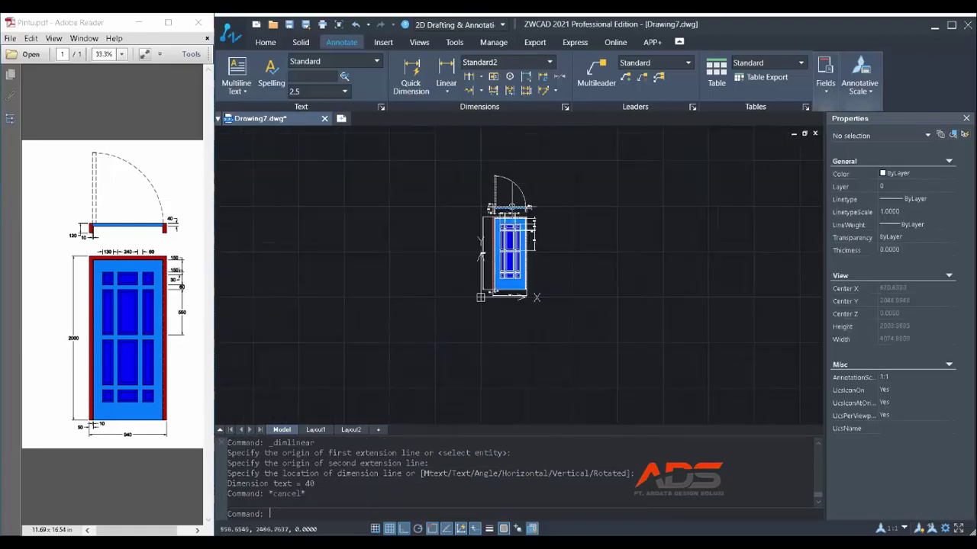
scroll(476, 198, "up", 2)
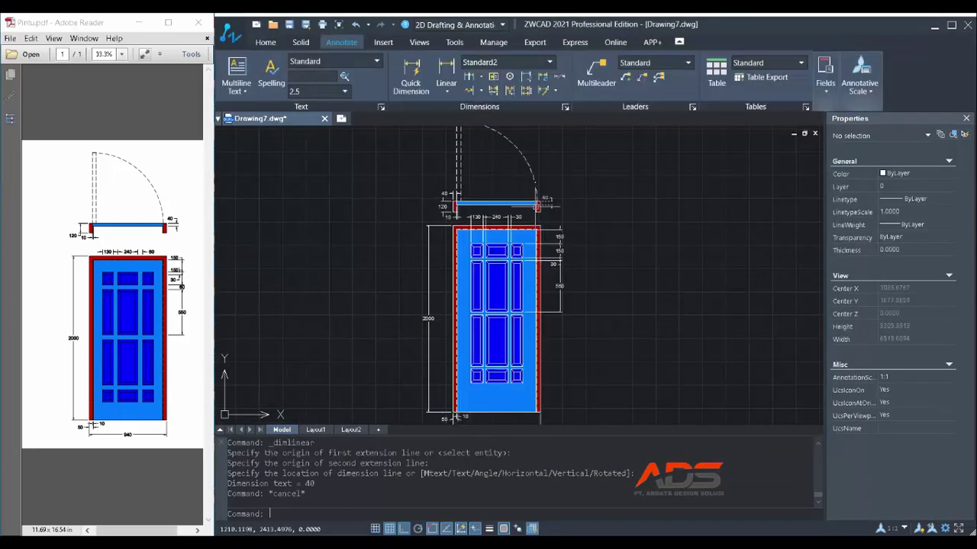
scroll(561, 241, "down", 3)
scroll(562, 241, "up", 2)
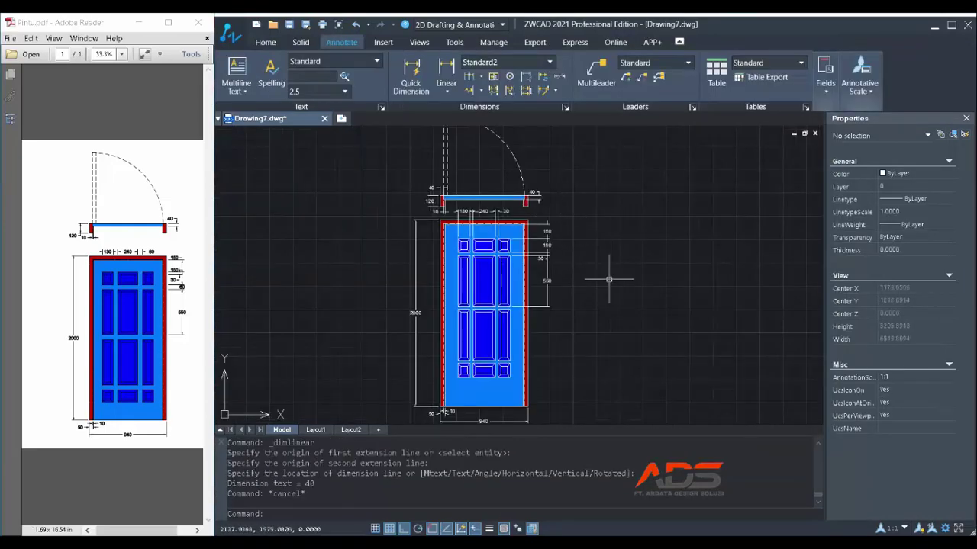
scroll(602, 284, "down", 2)
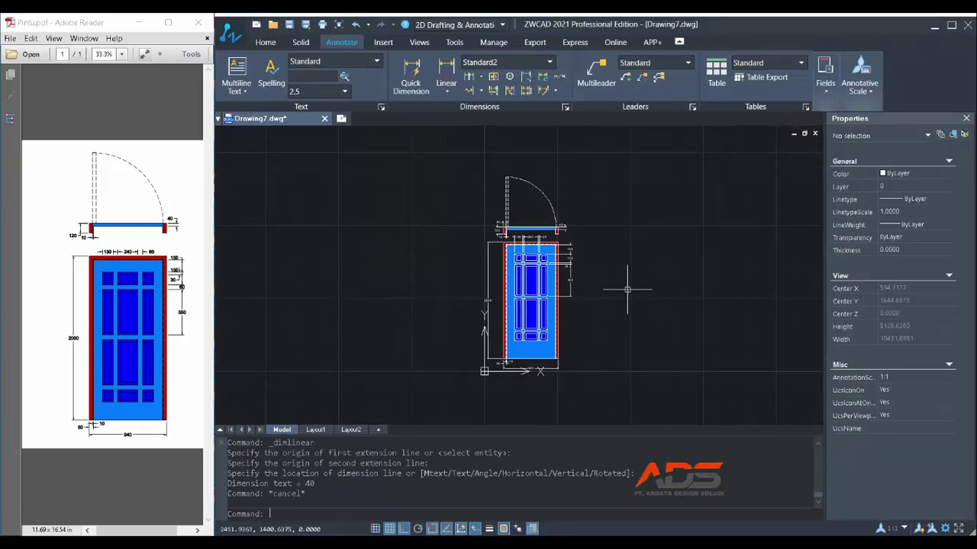
scroll(523, 286, "up", 3)
scroll(509, 330, "down", 2)
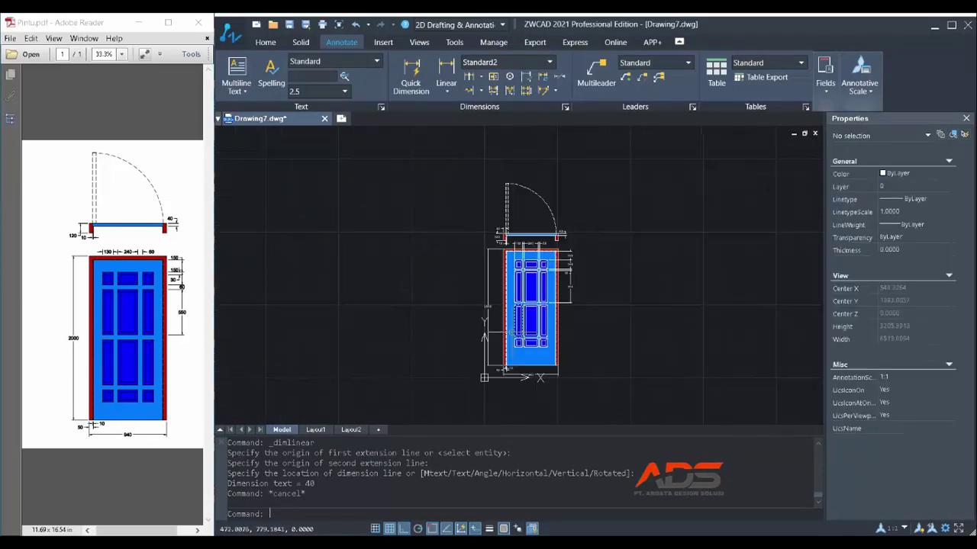